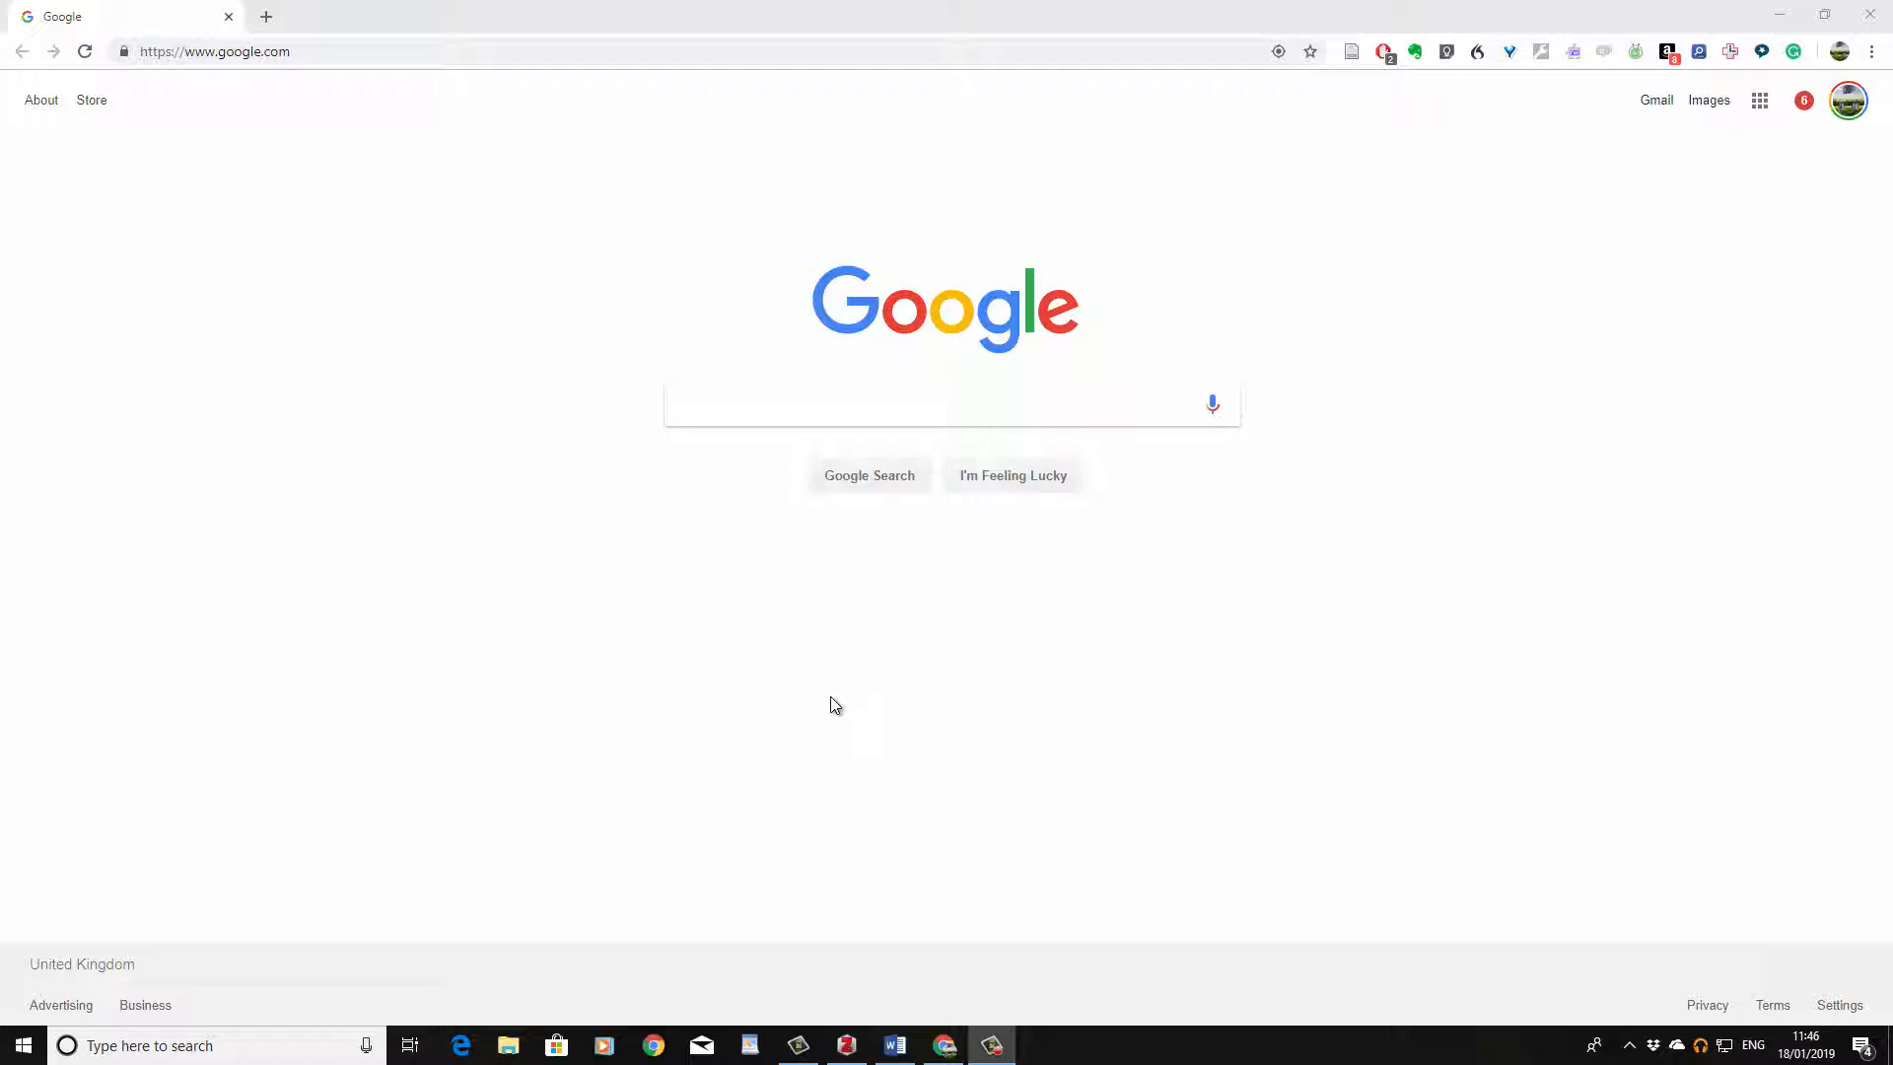
Step: Search the web for zotero styles and open the Zotero Style Repository result
click(738, 419)
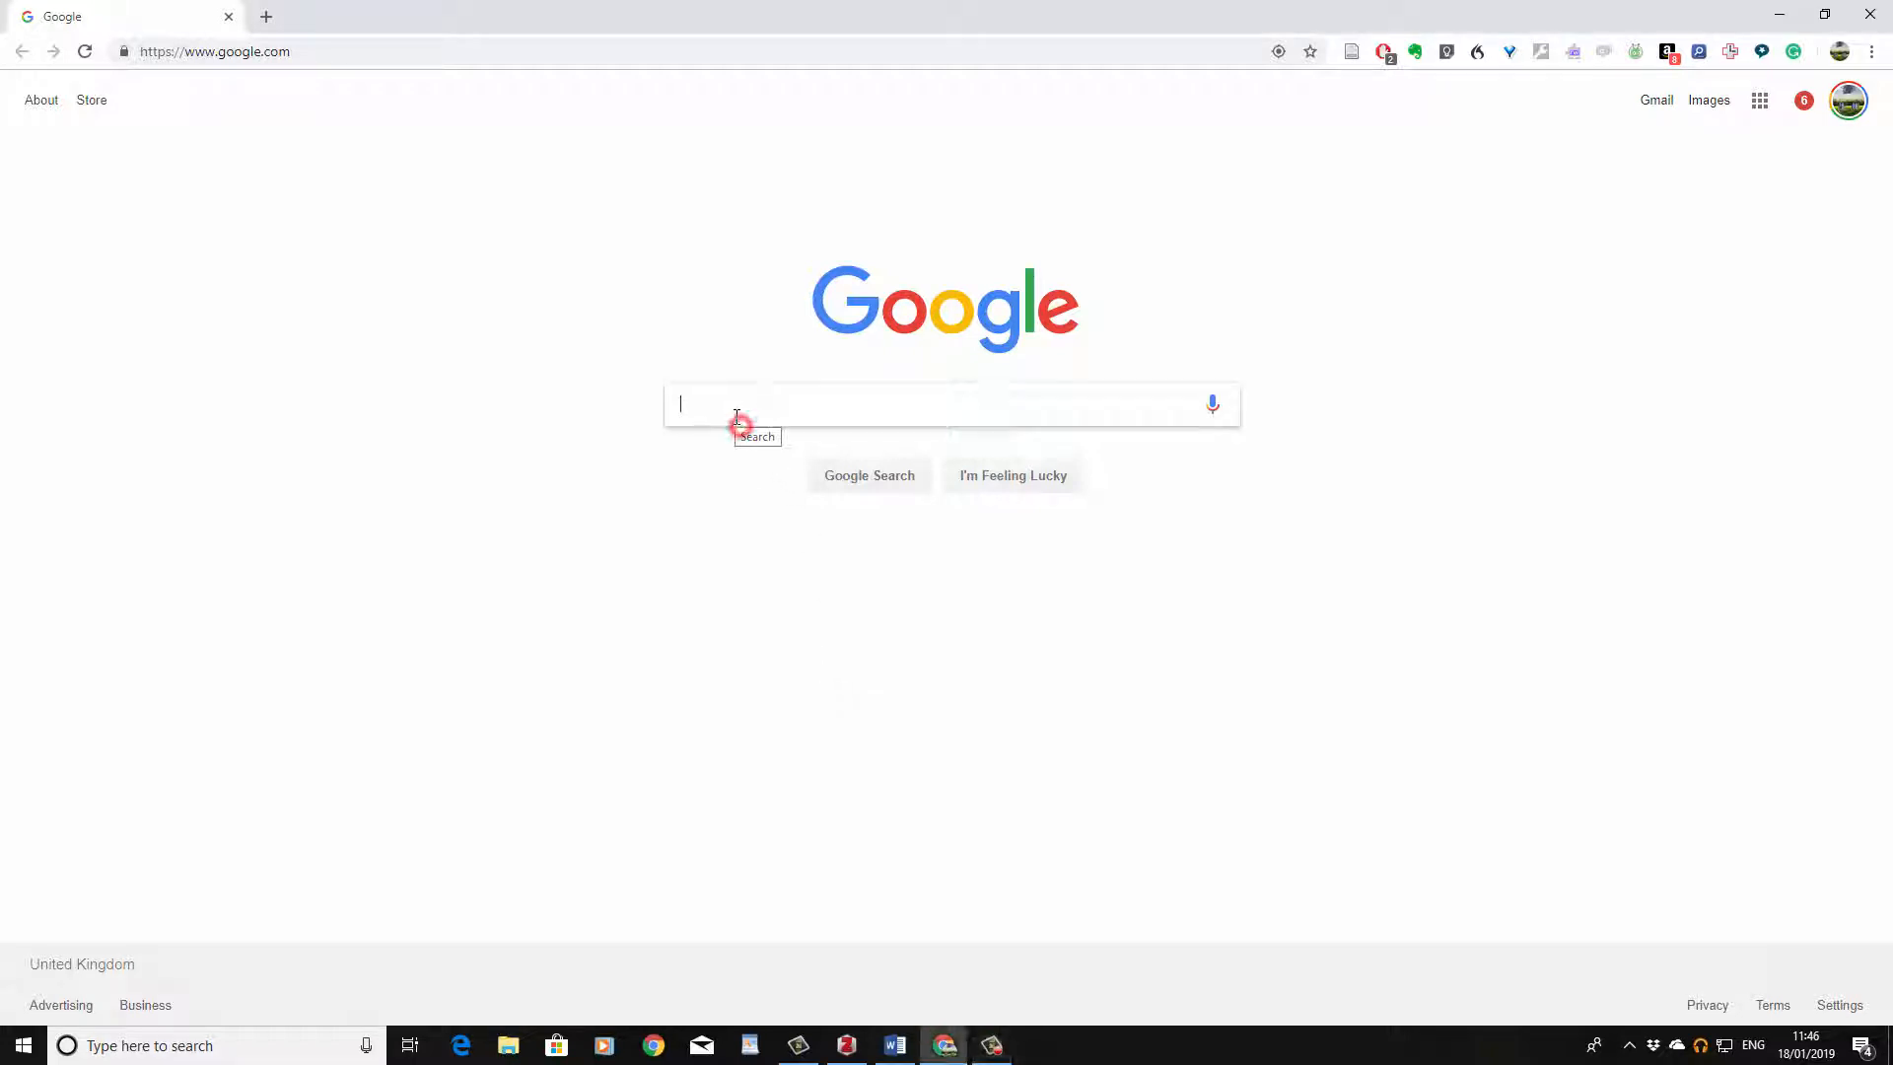
text(zotero styles)
key(Return)
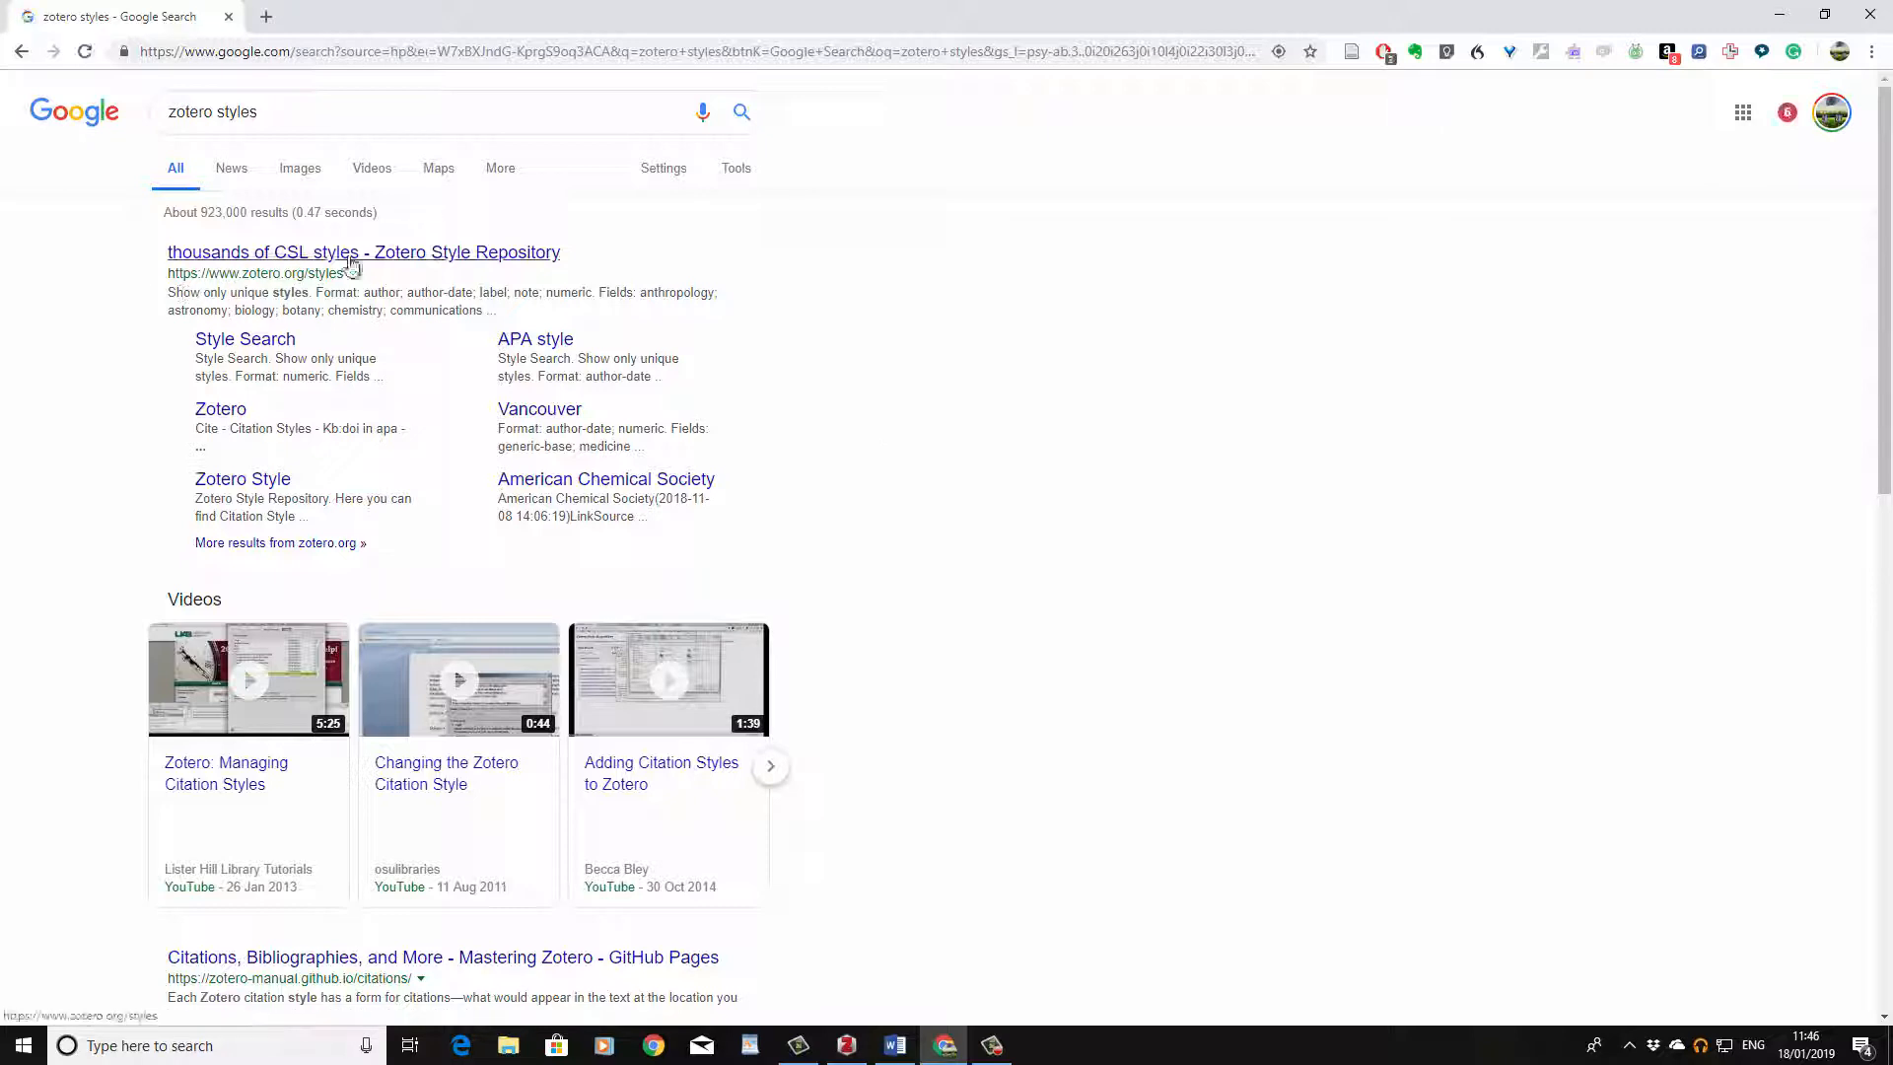
click(283, 284)
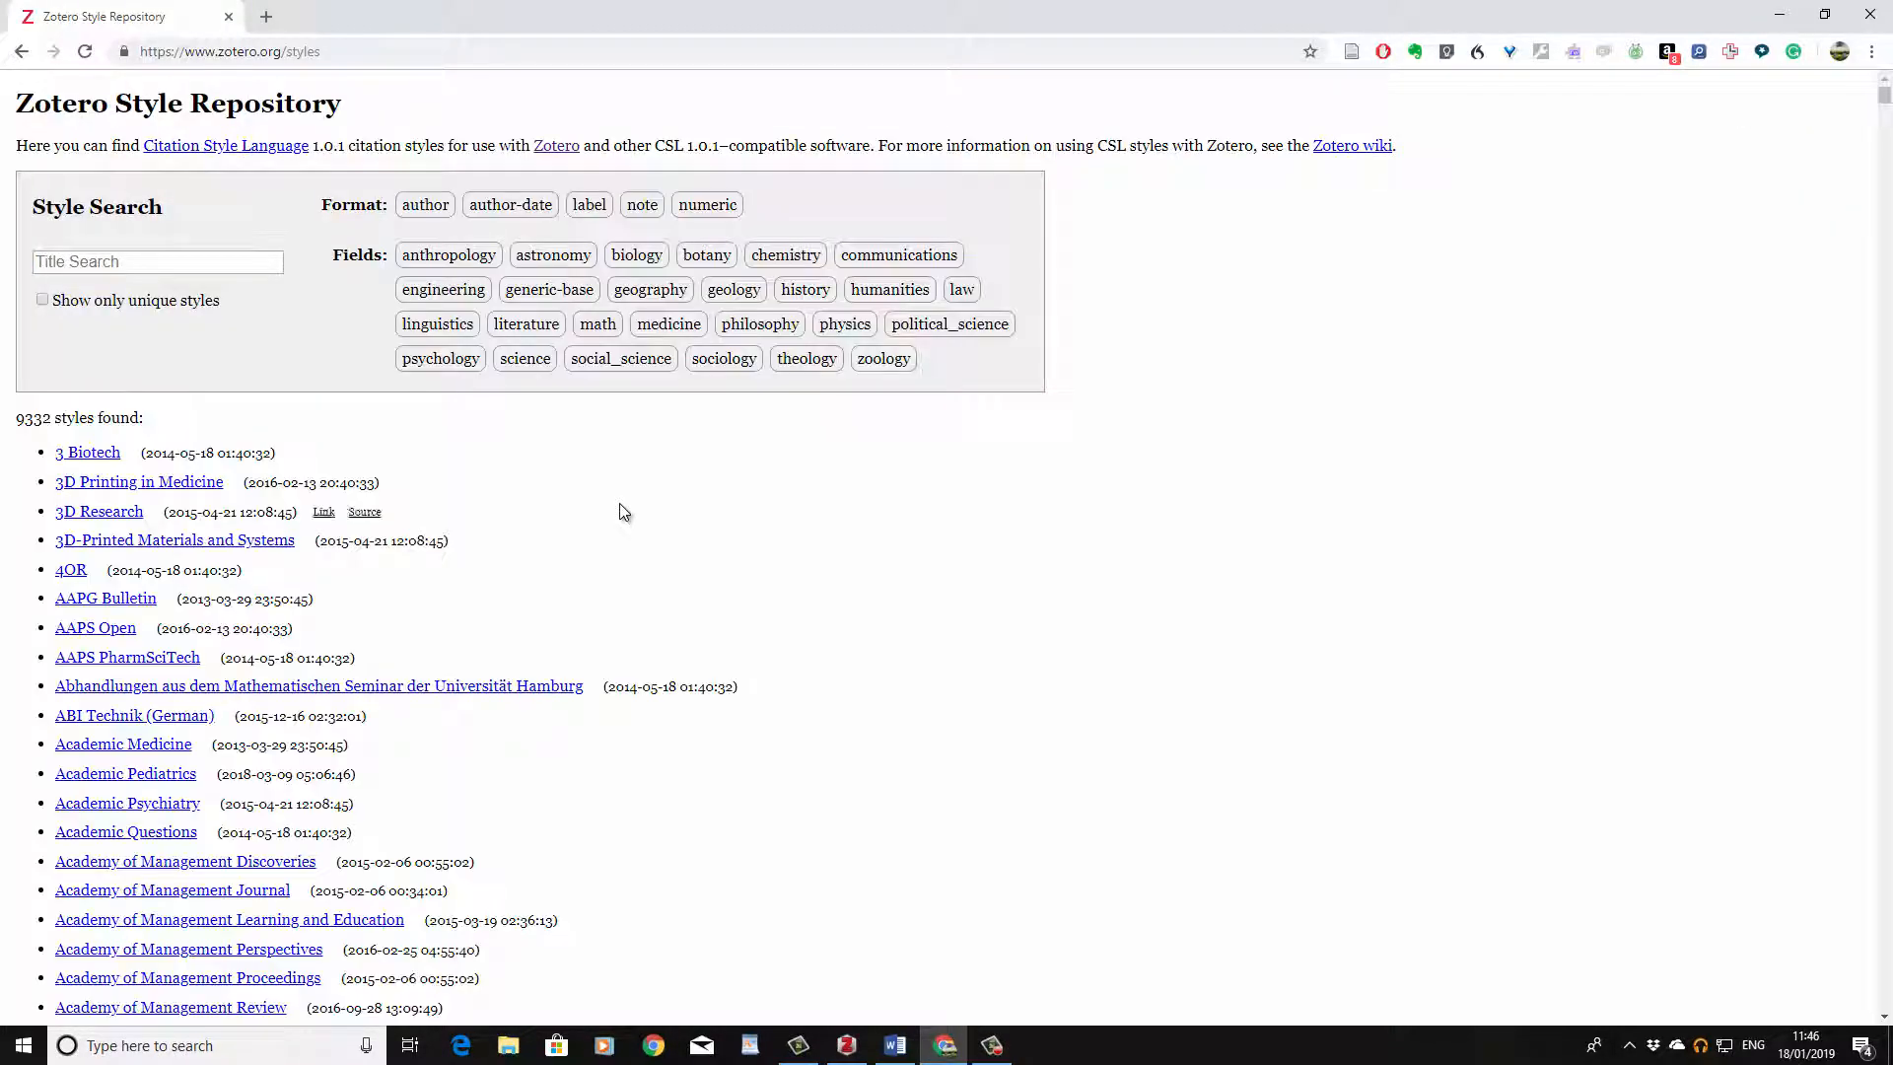
Step: Search the style repository's titles for imperial
scroll(624, 512, down, 5)
scroll(622, 511, down, 7)
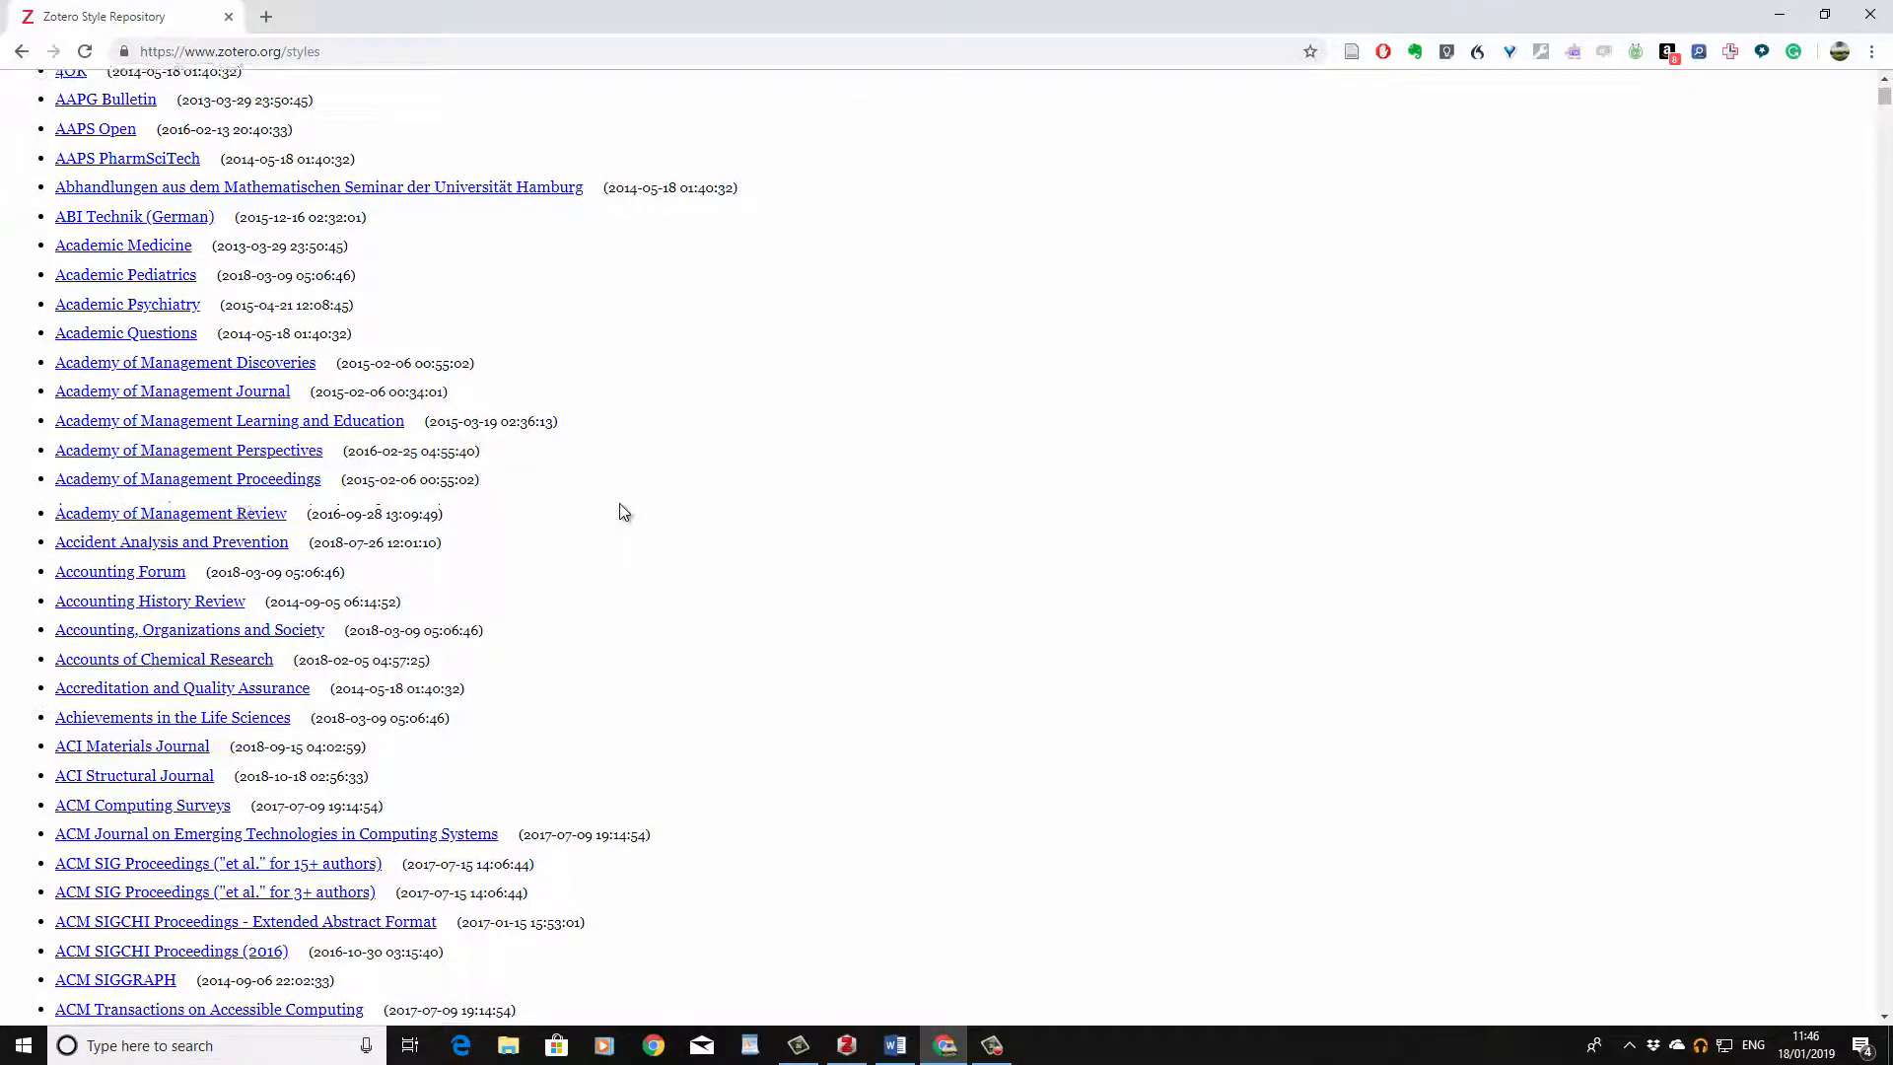
scroll(622, 511, up, 5)
scroll(622, 511, up, 5)
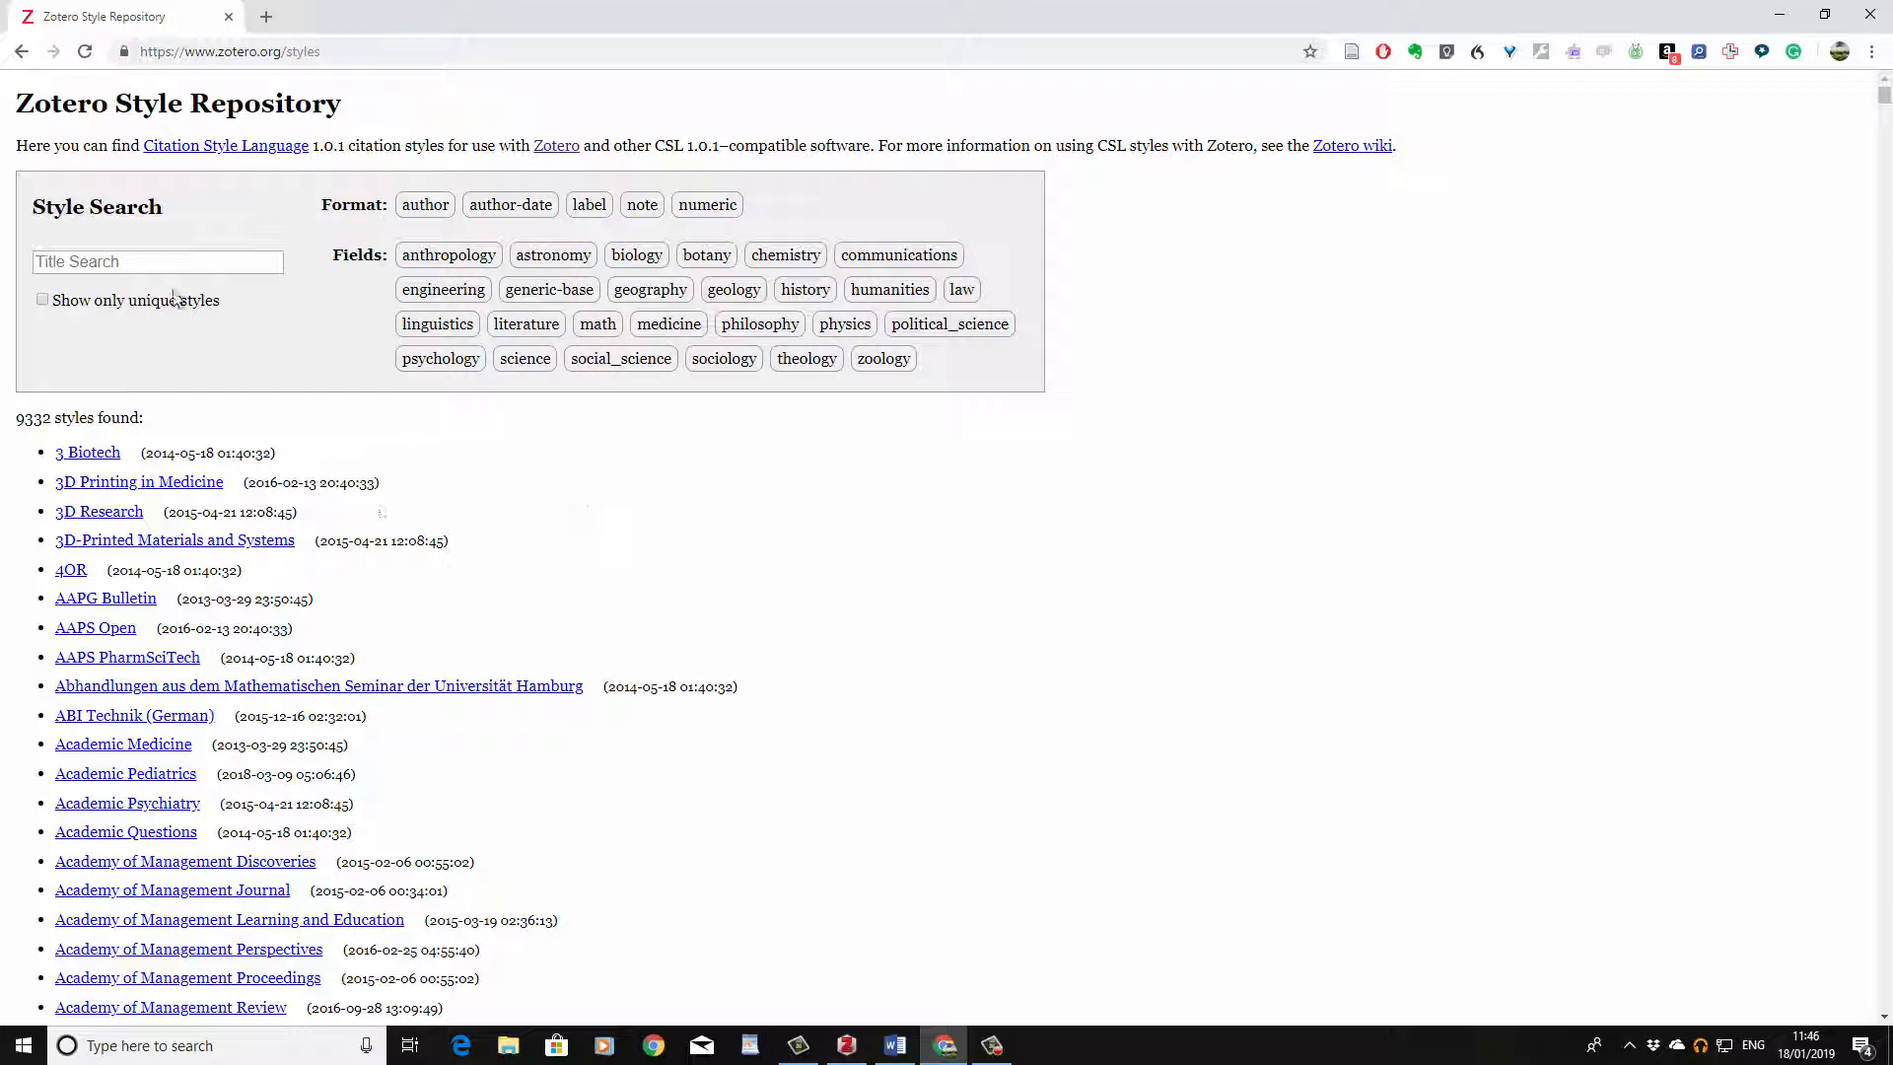
click(157, 261)
text(imperial)
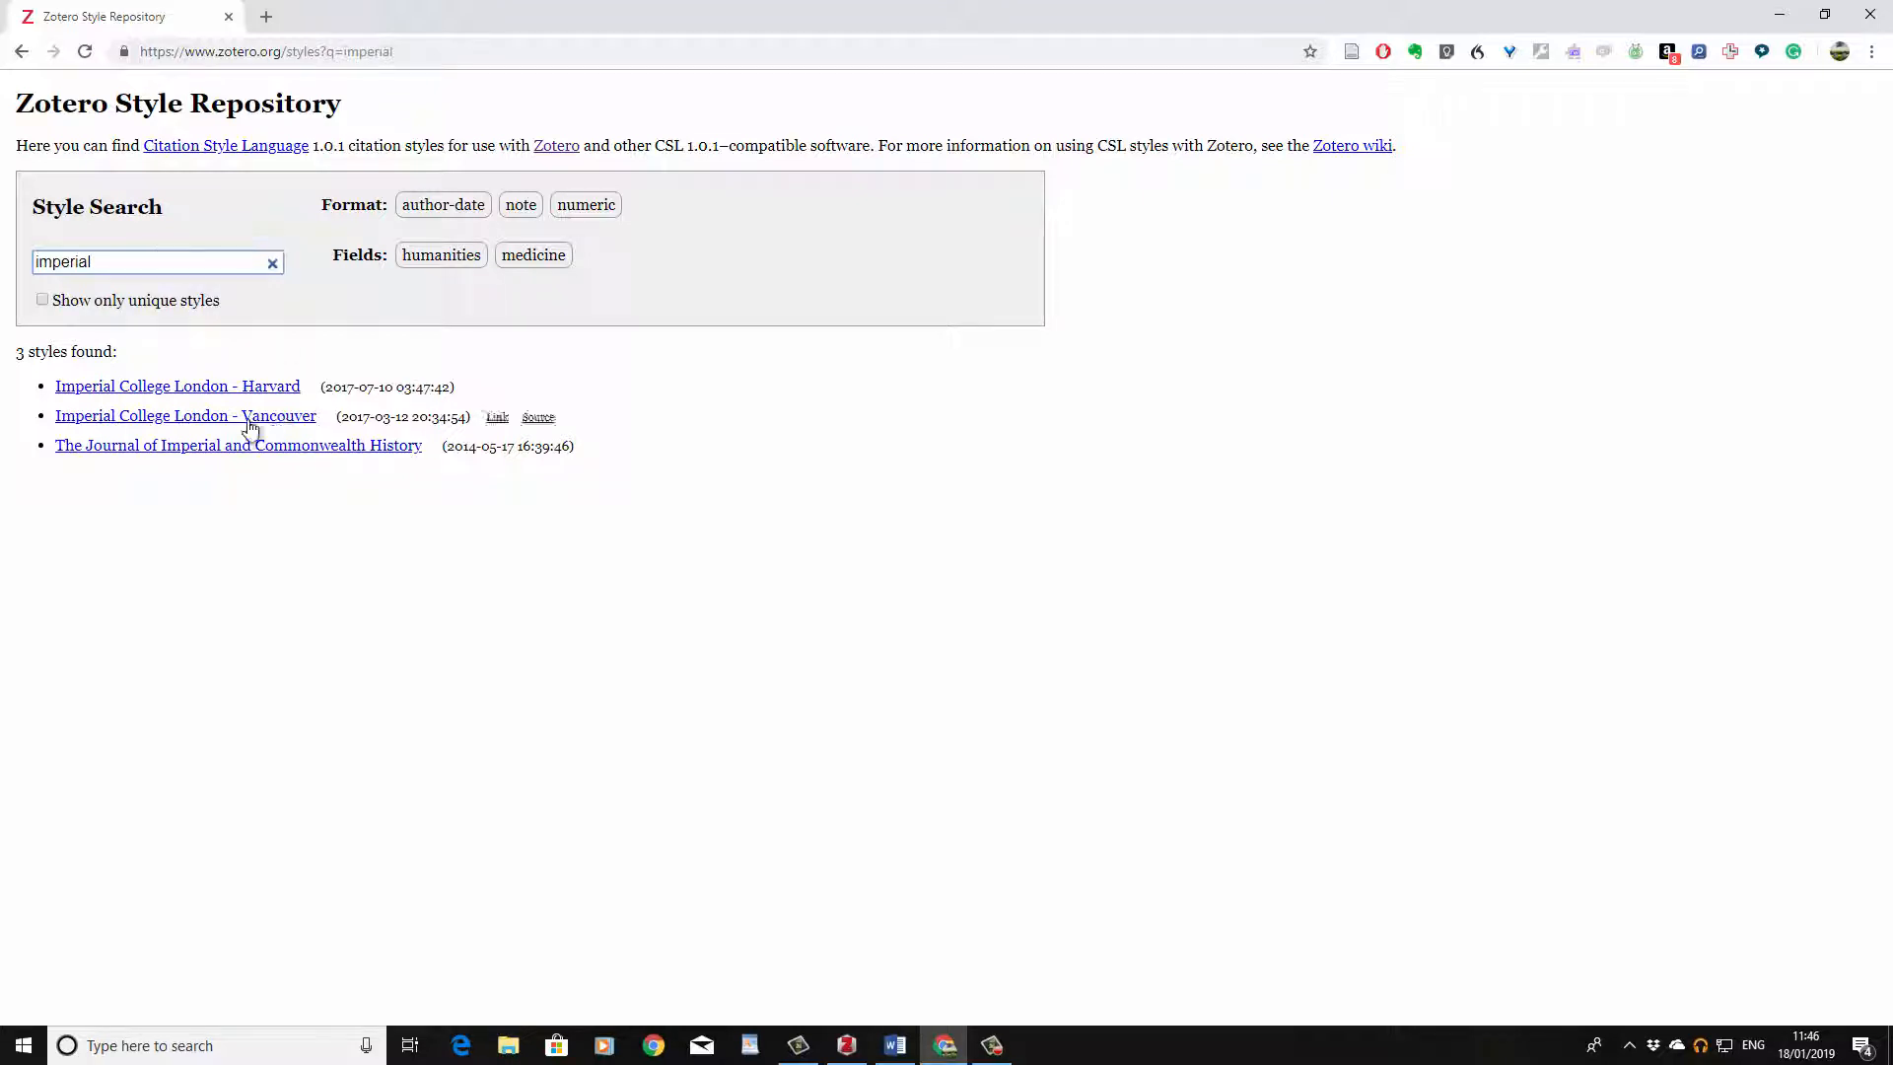
Step: Add the Imperial College London - Vancouver style to Zotero and confirm the install
mouse_move(259, 426)
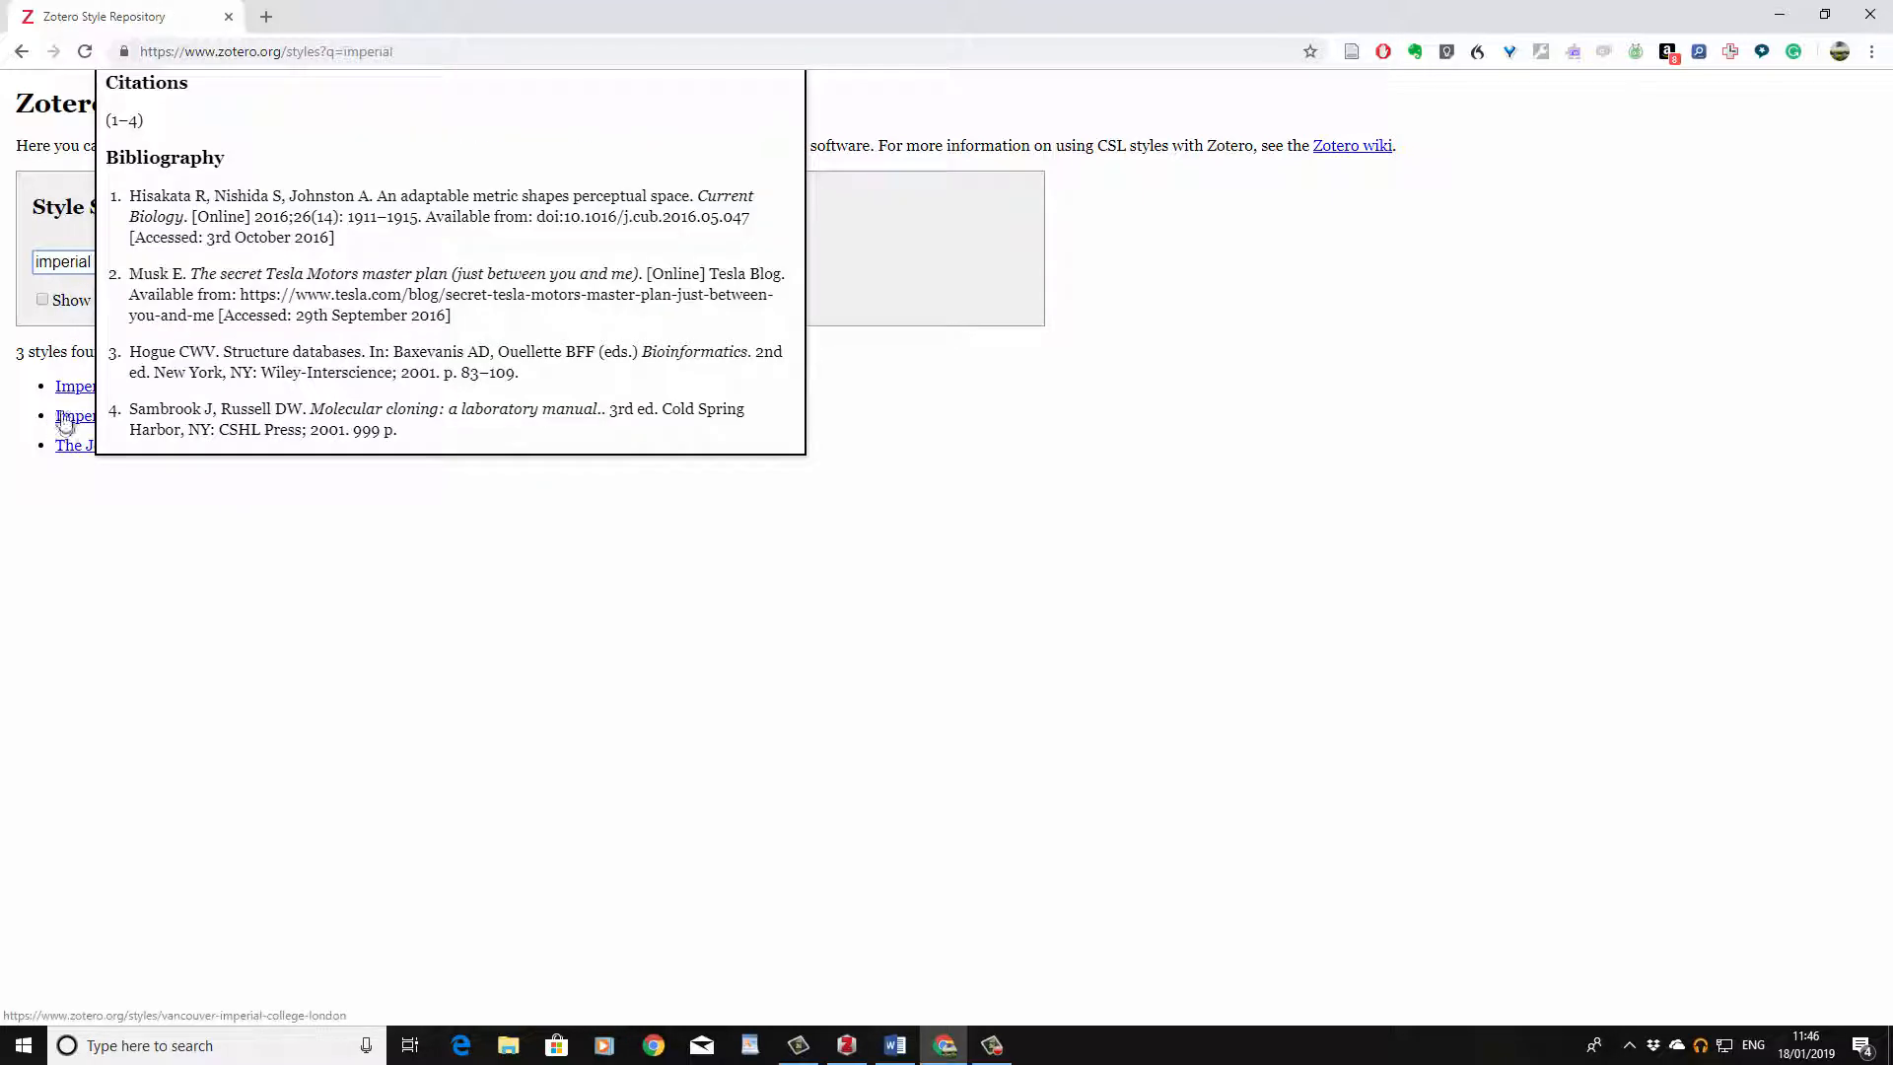
mouse_move(64, 394)
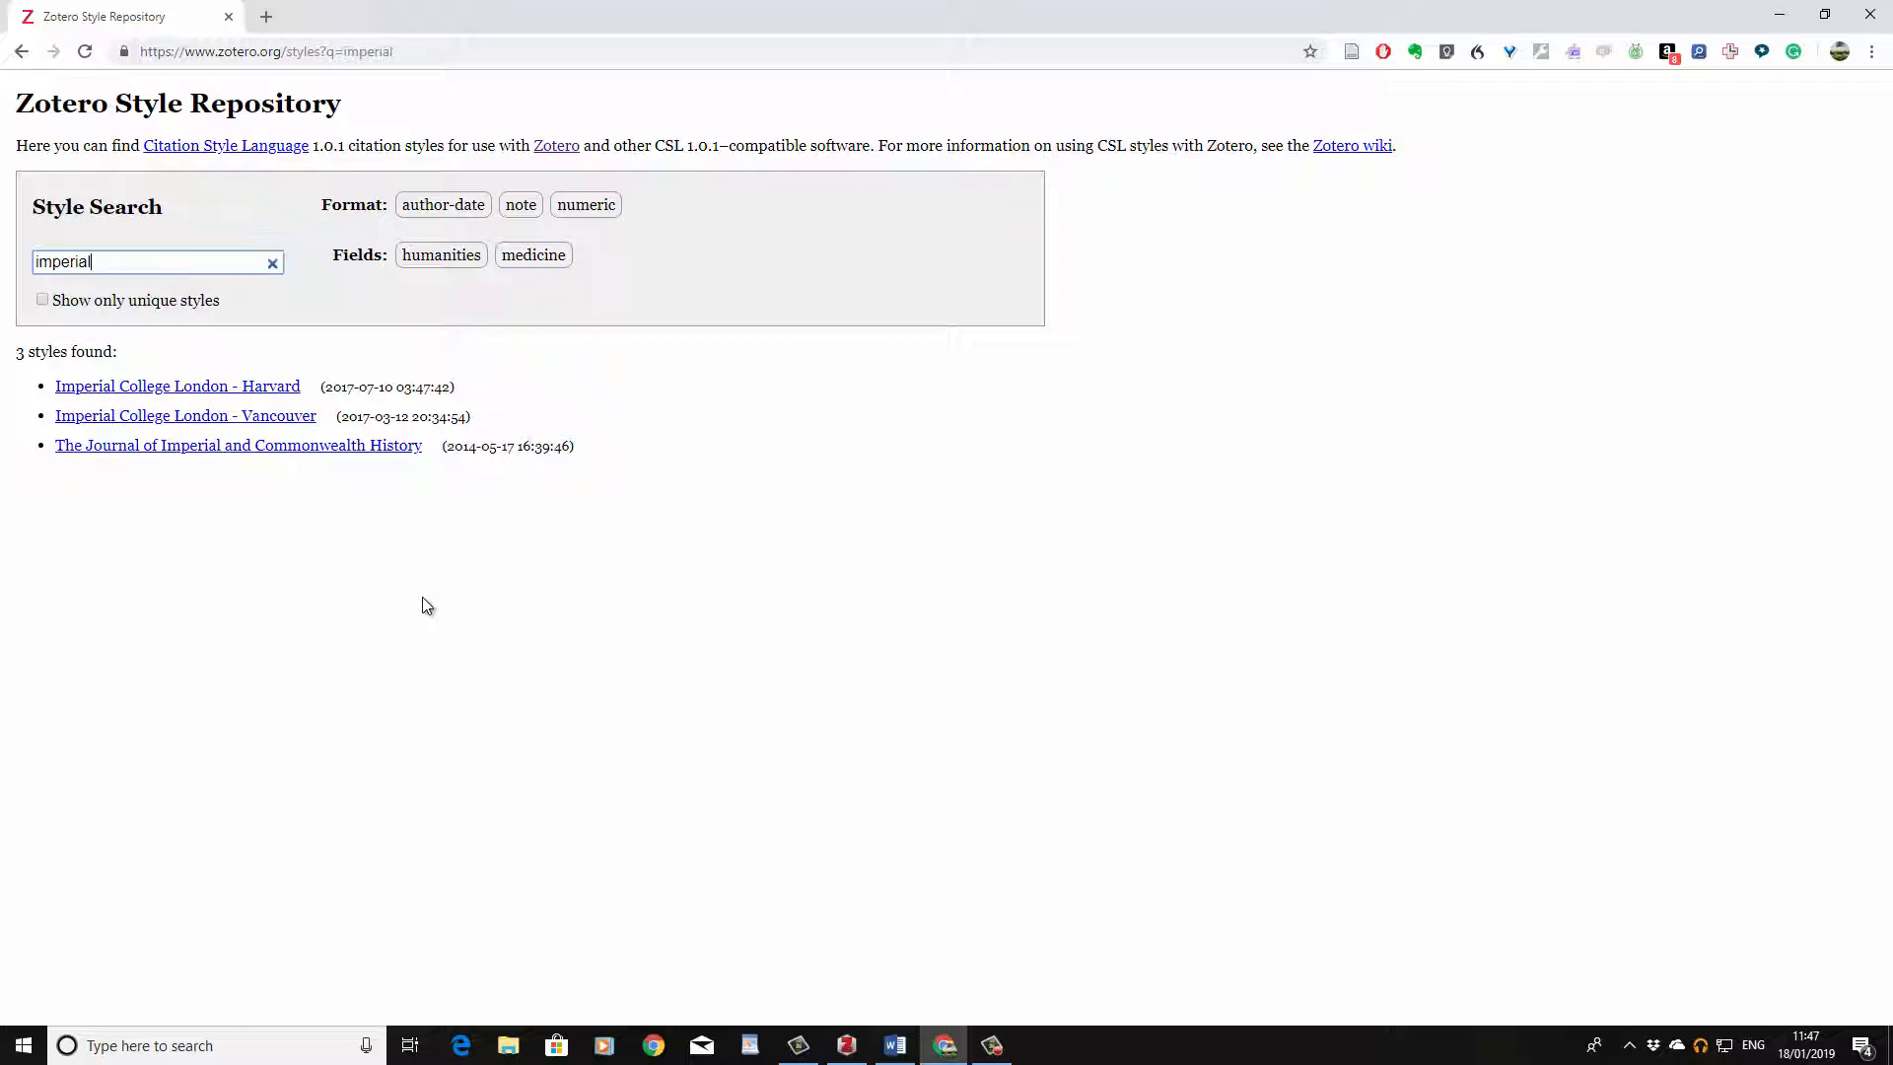
click(67, 419)
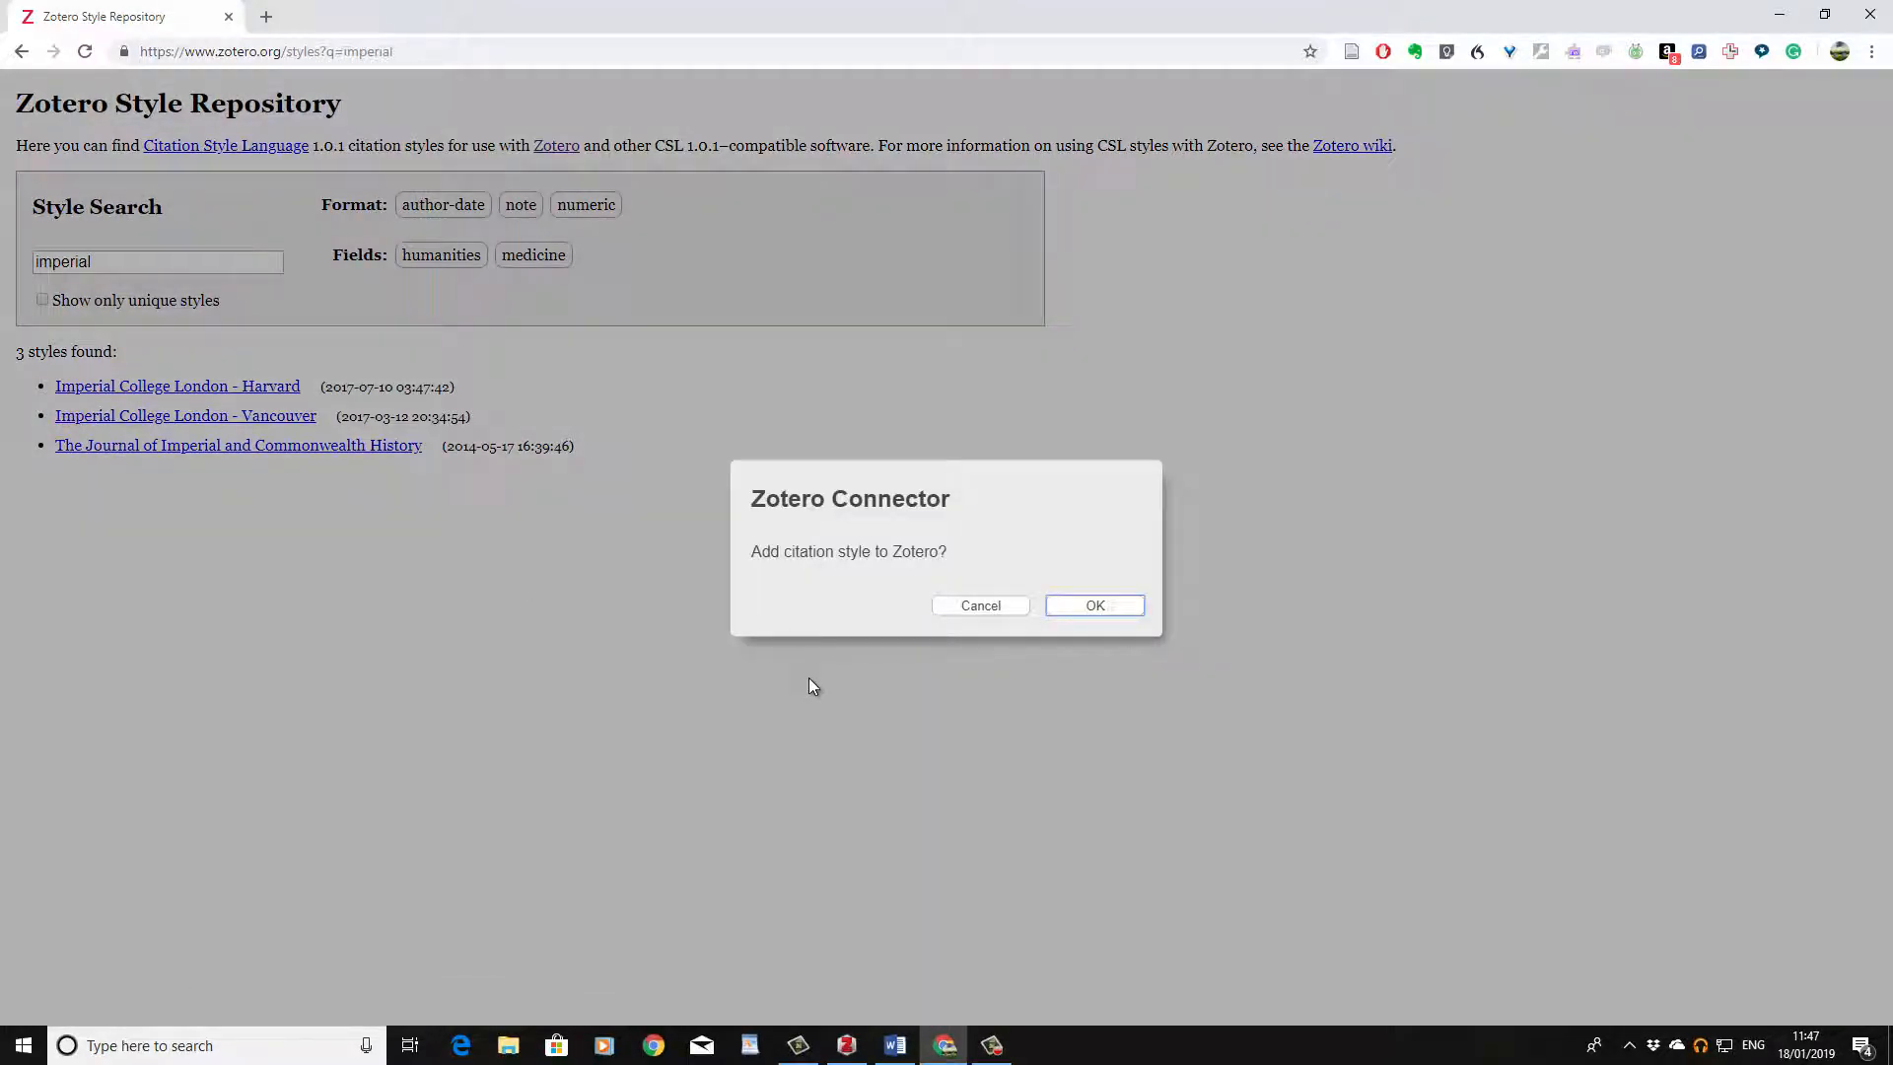
click(1094, 607)
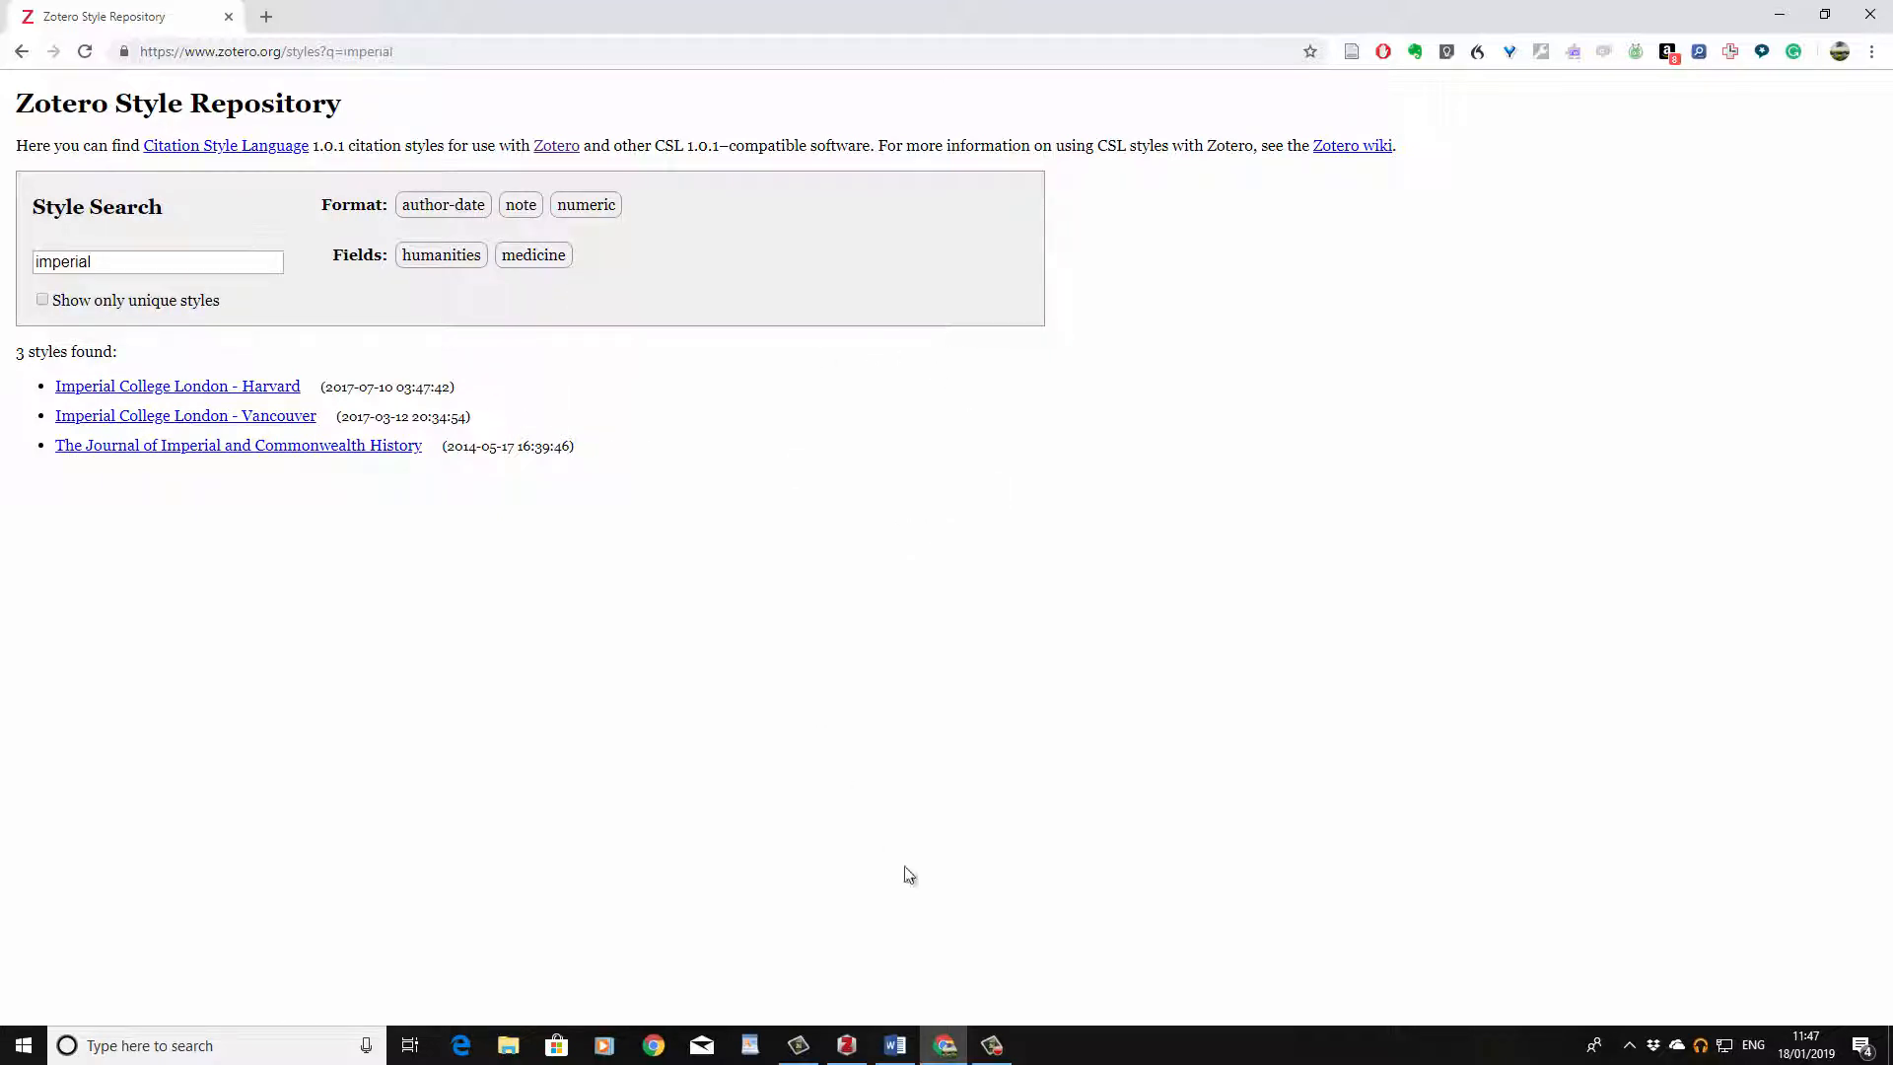
Step: Switch to Word and type "My fabulous essay" at the start of the blank document
click(896, 1044)
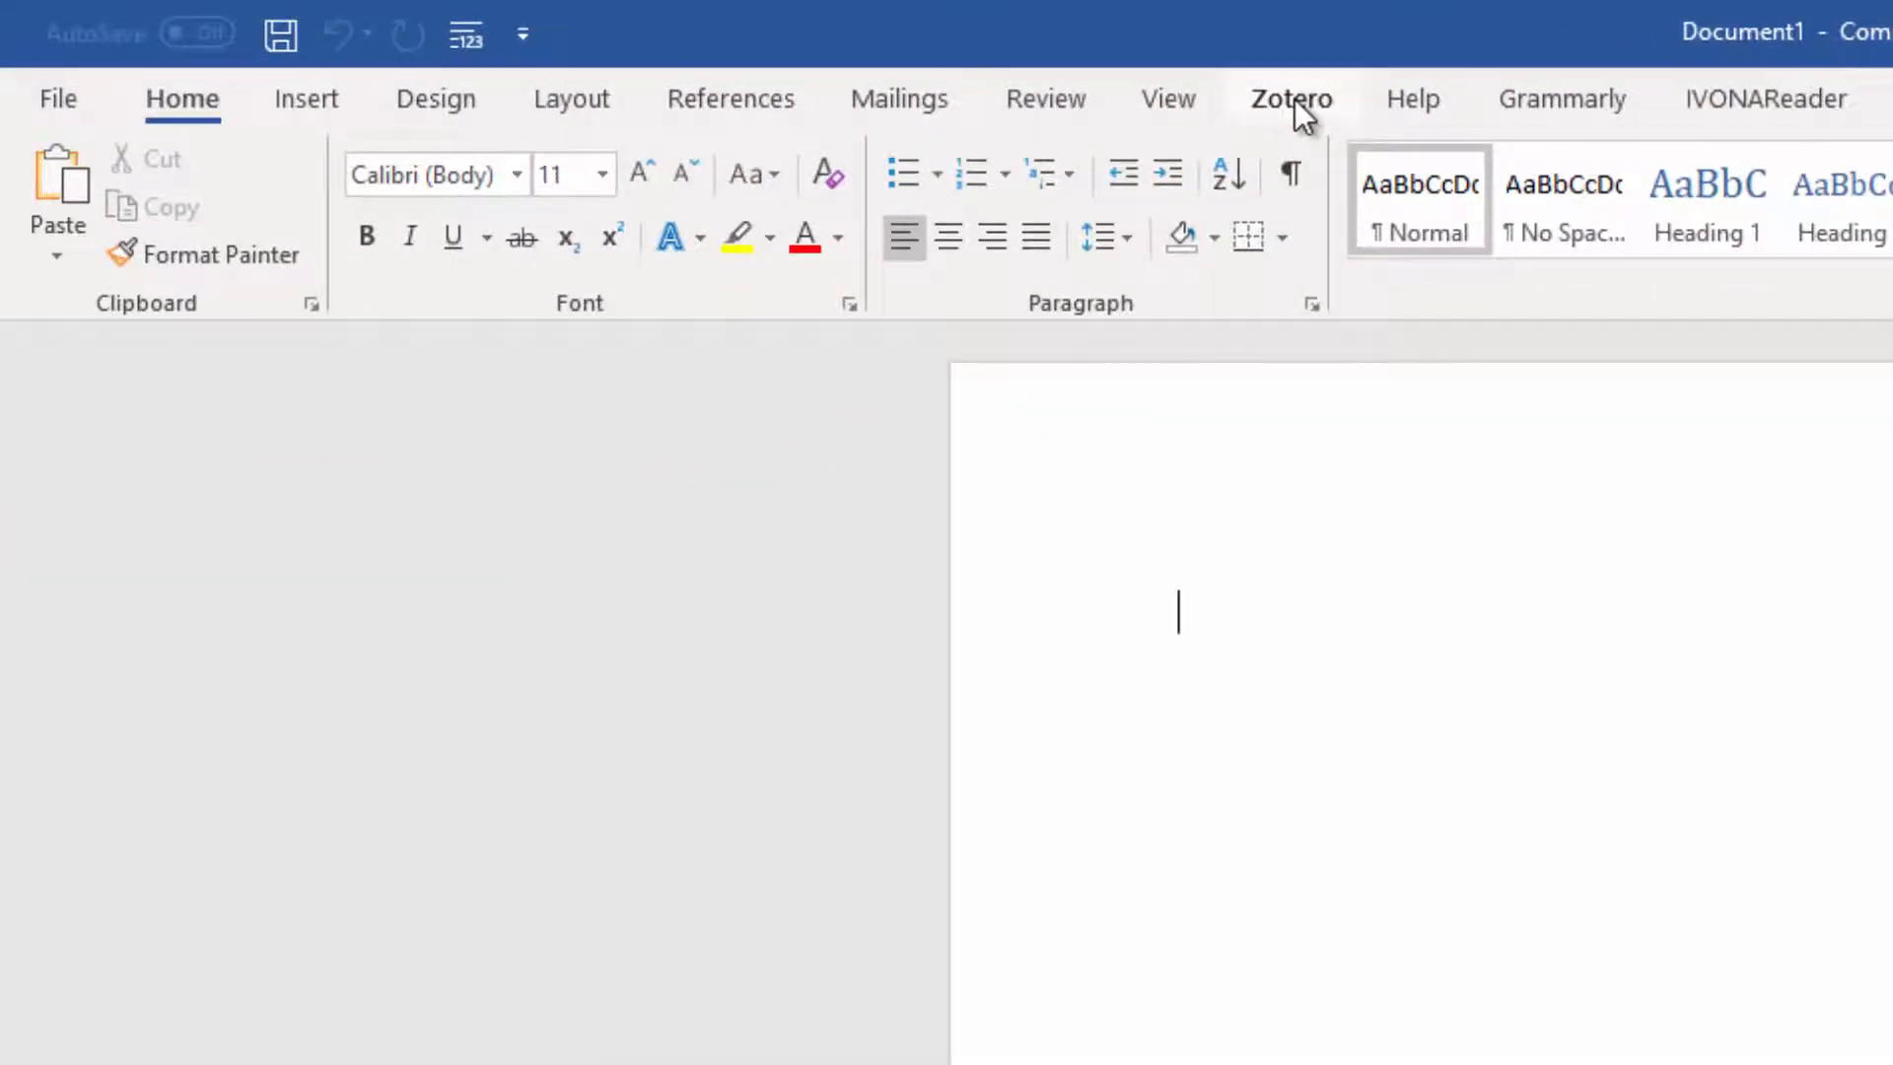
click(1294, 99)
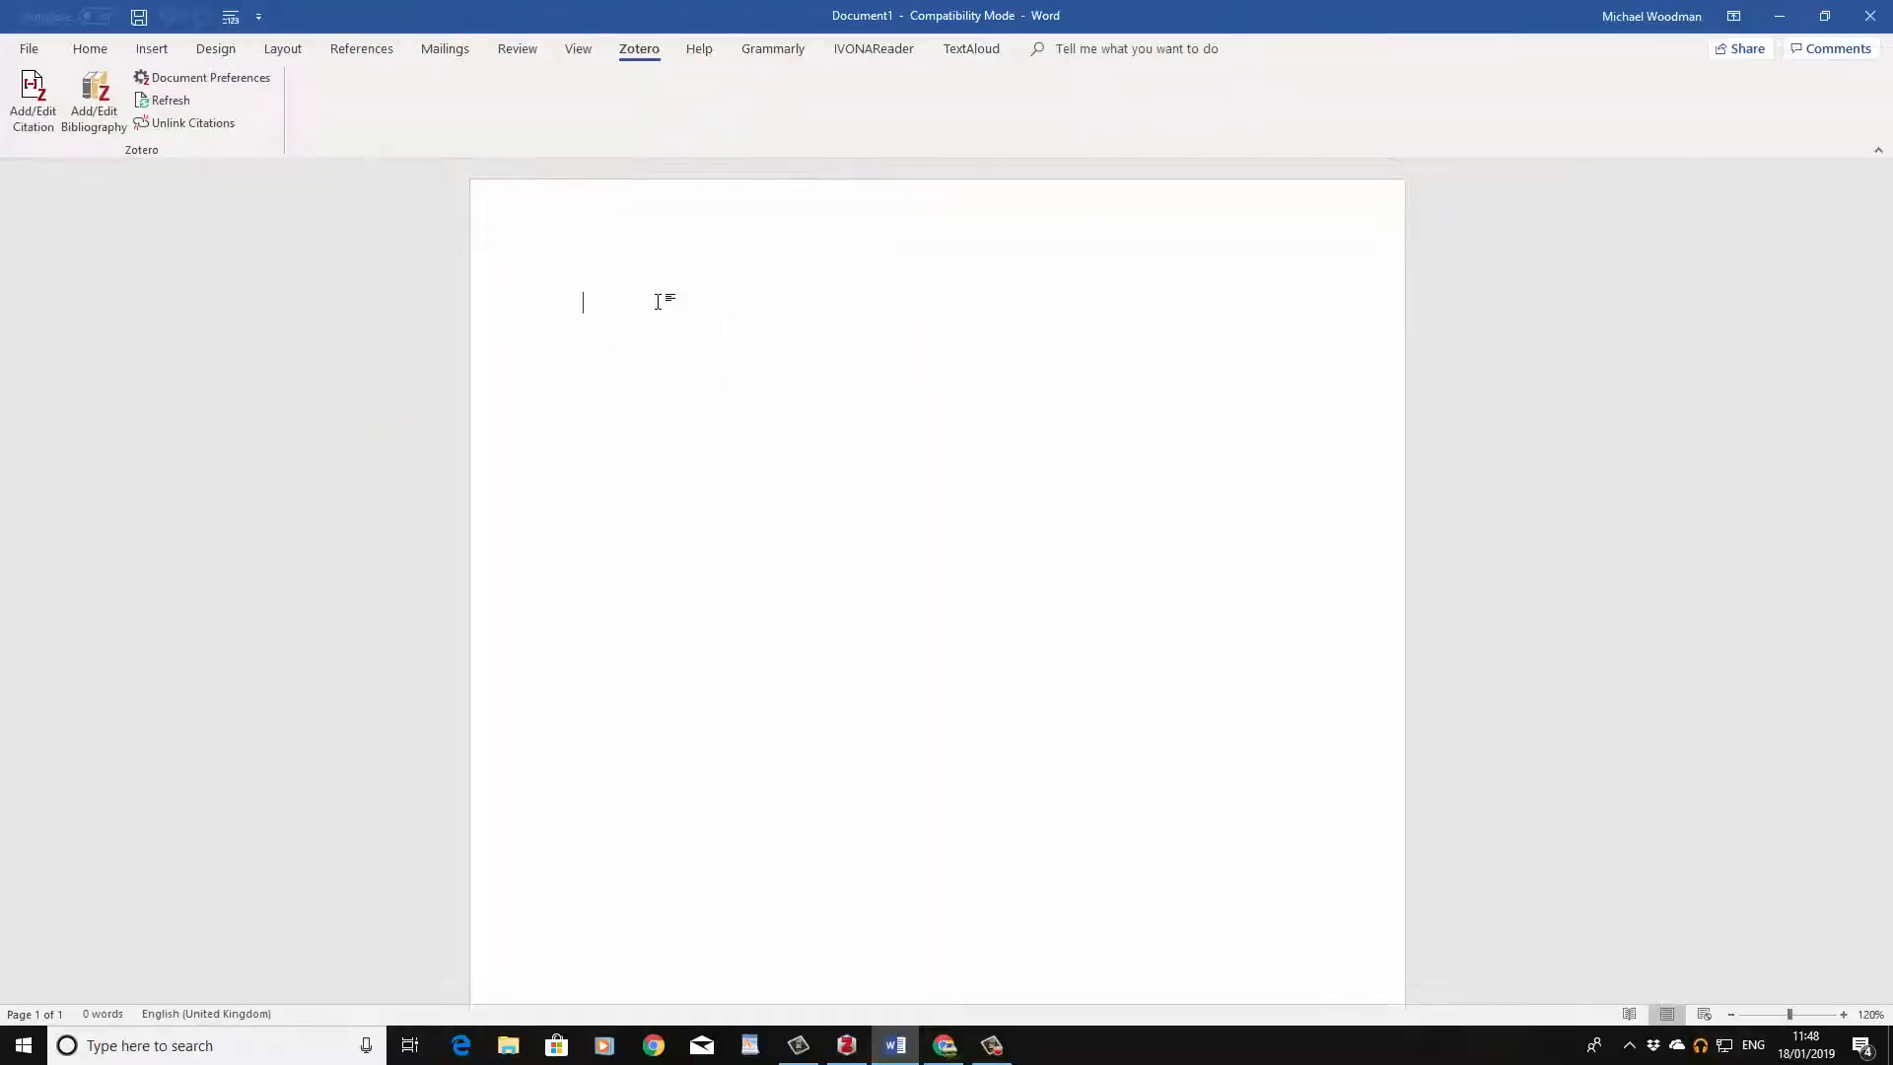
click(617, 338)
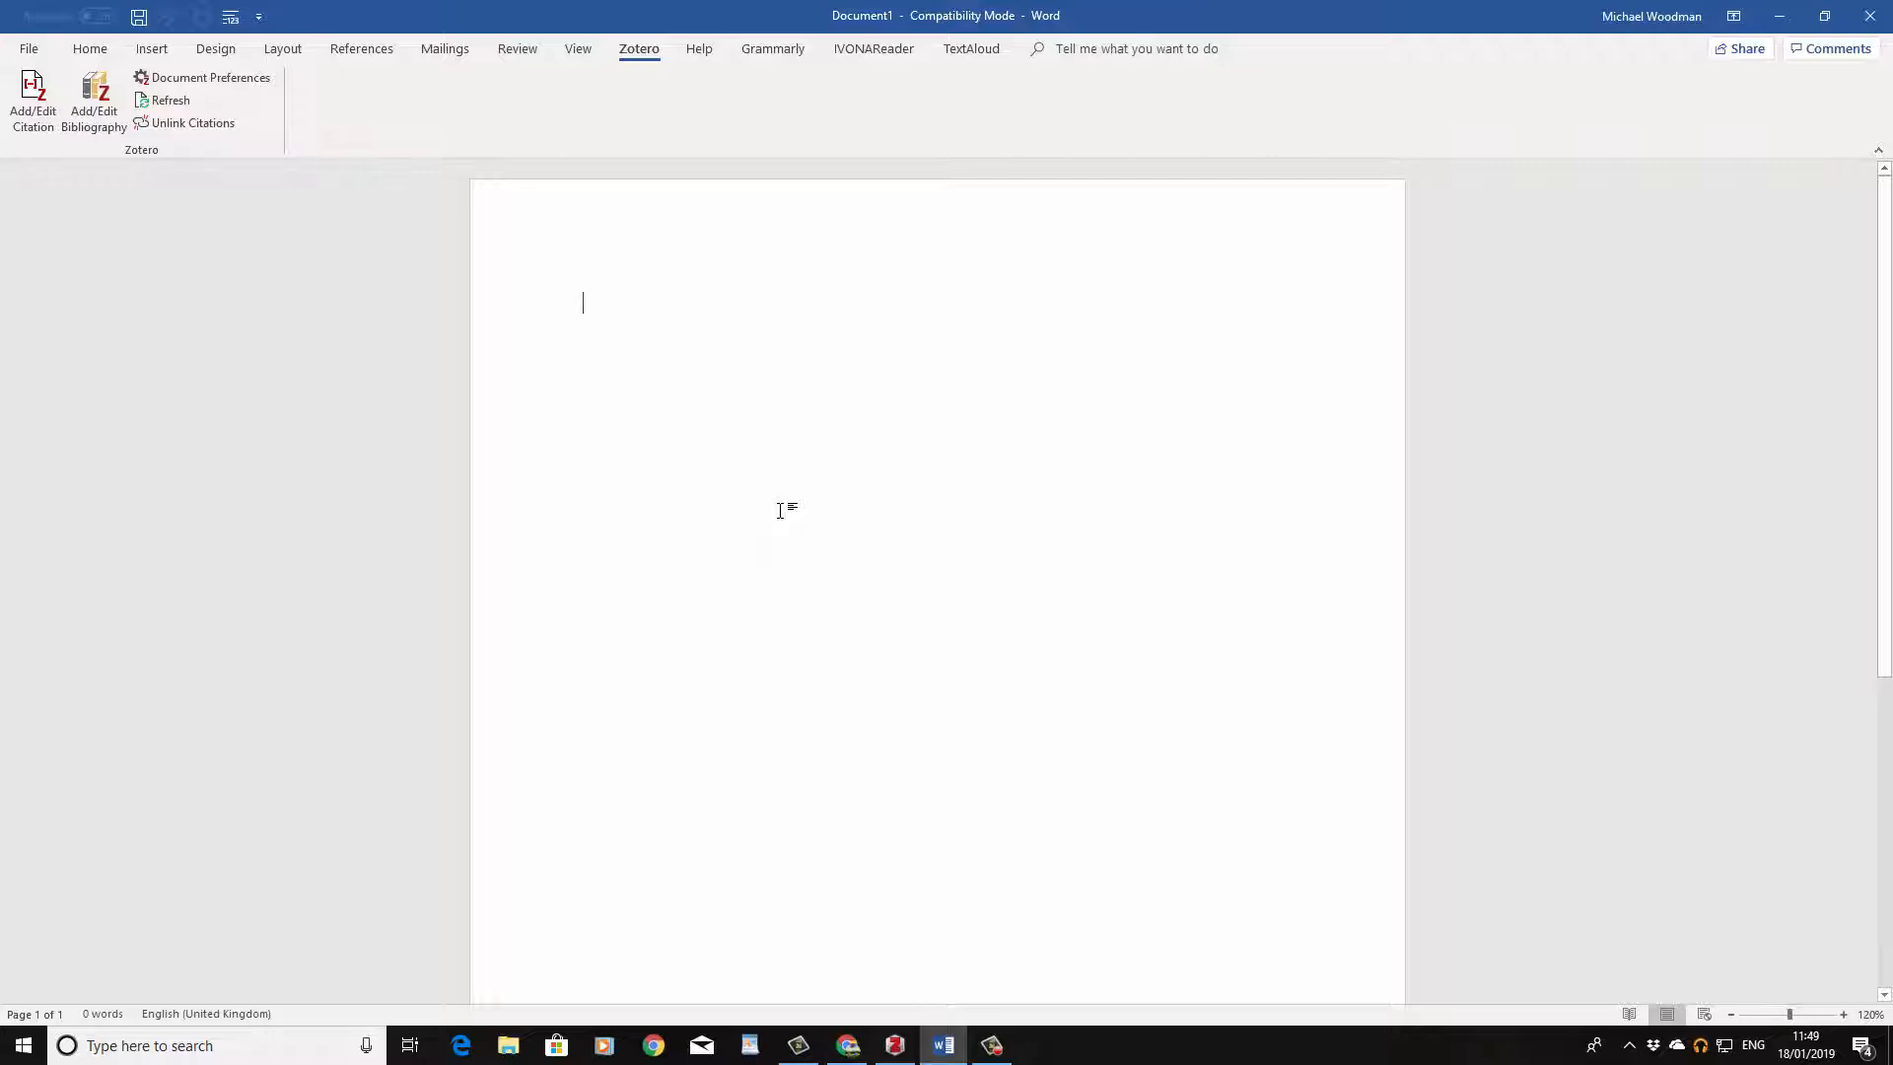
text(My fabulo)
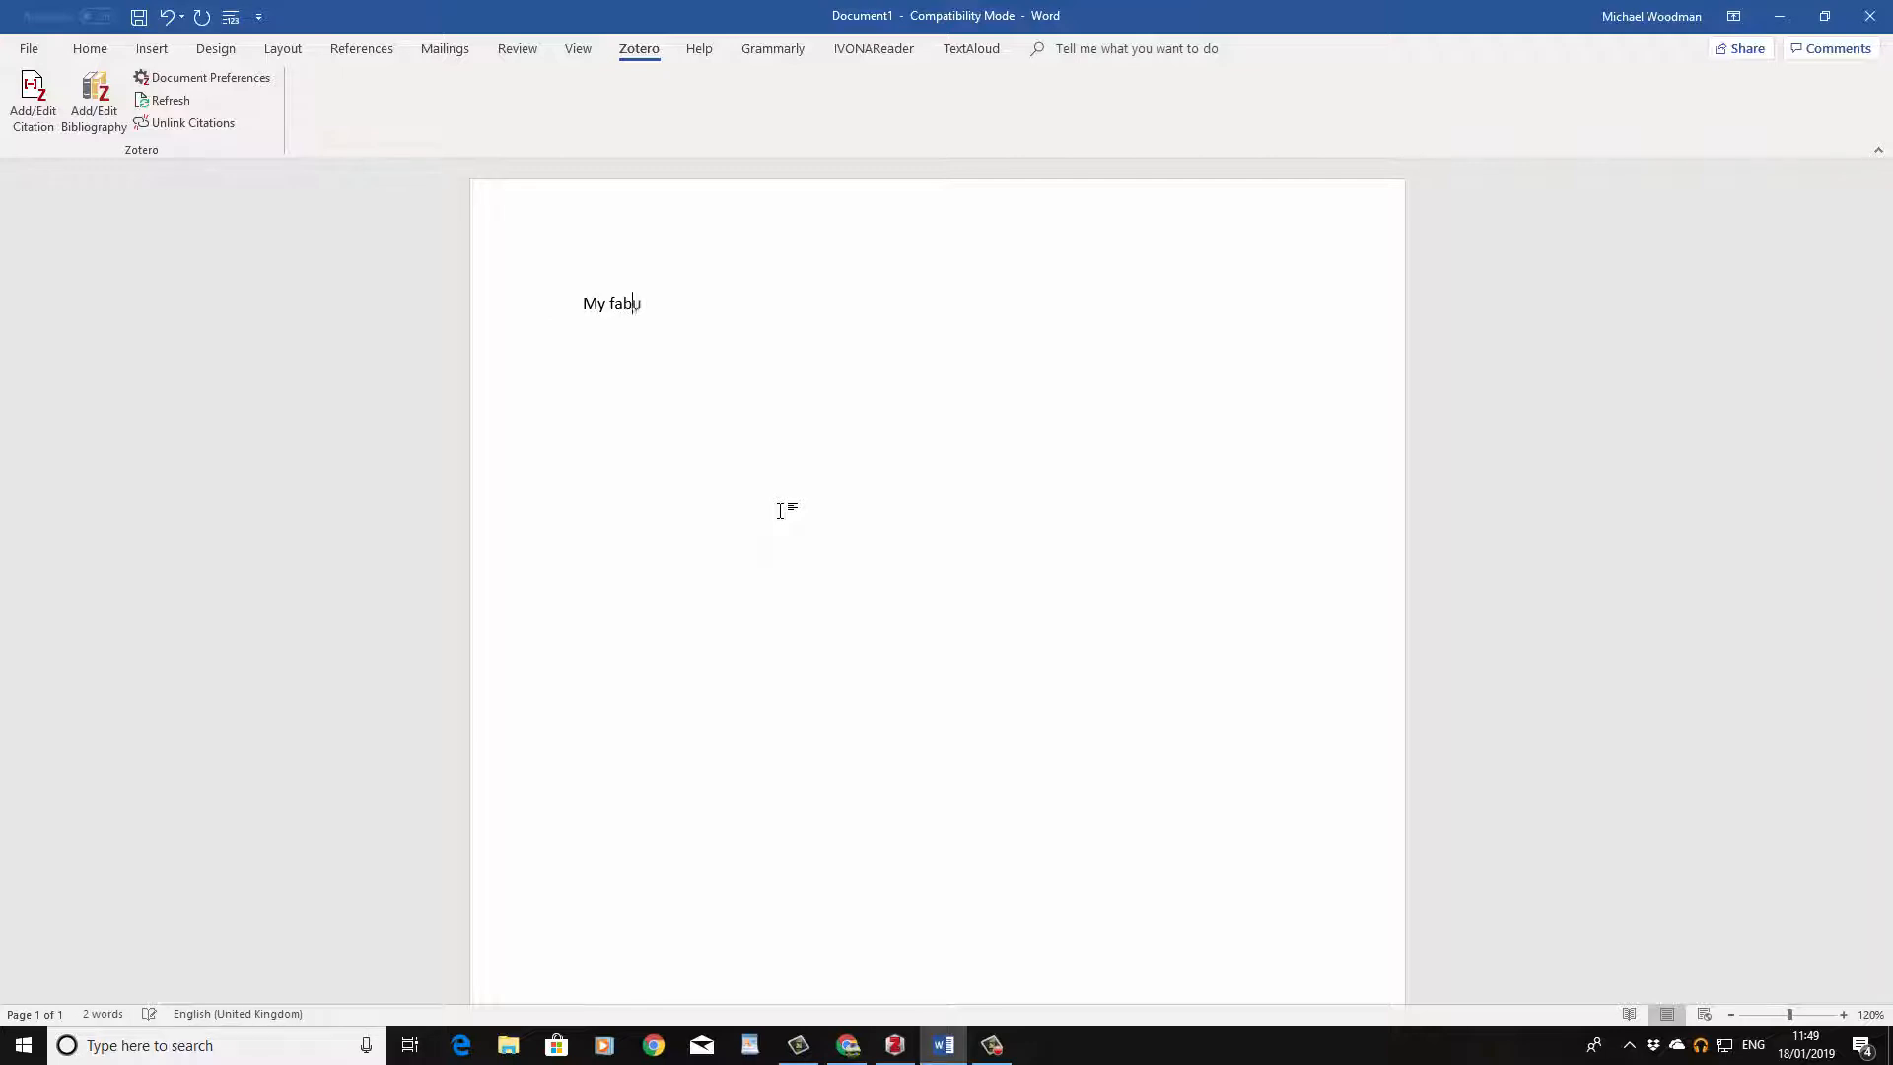
text(us essay)
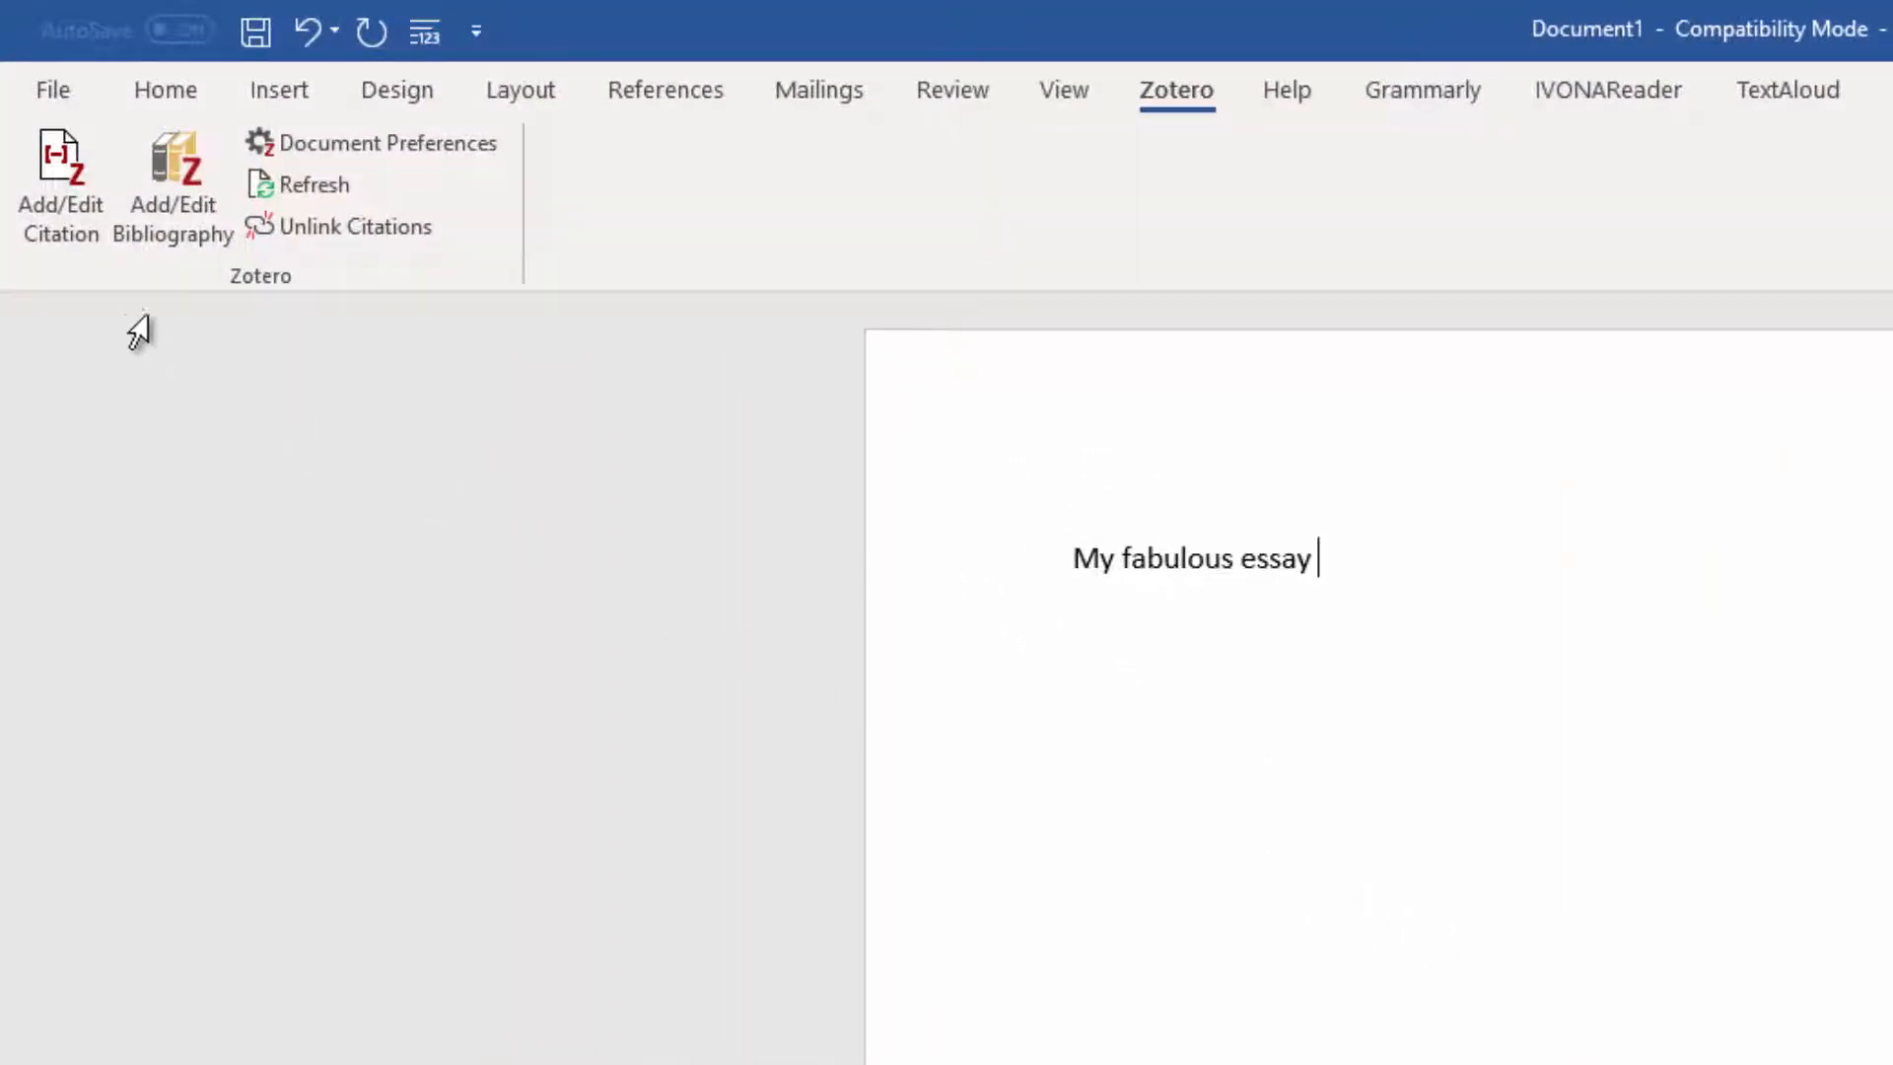
Step: Start a Zotero citation and accept Imperial College London - Harvard as the document's citation style
click(56, 192)
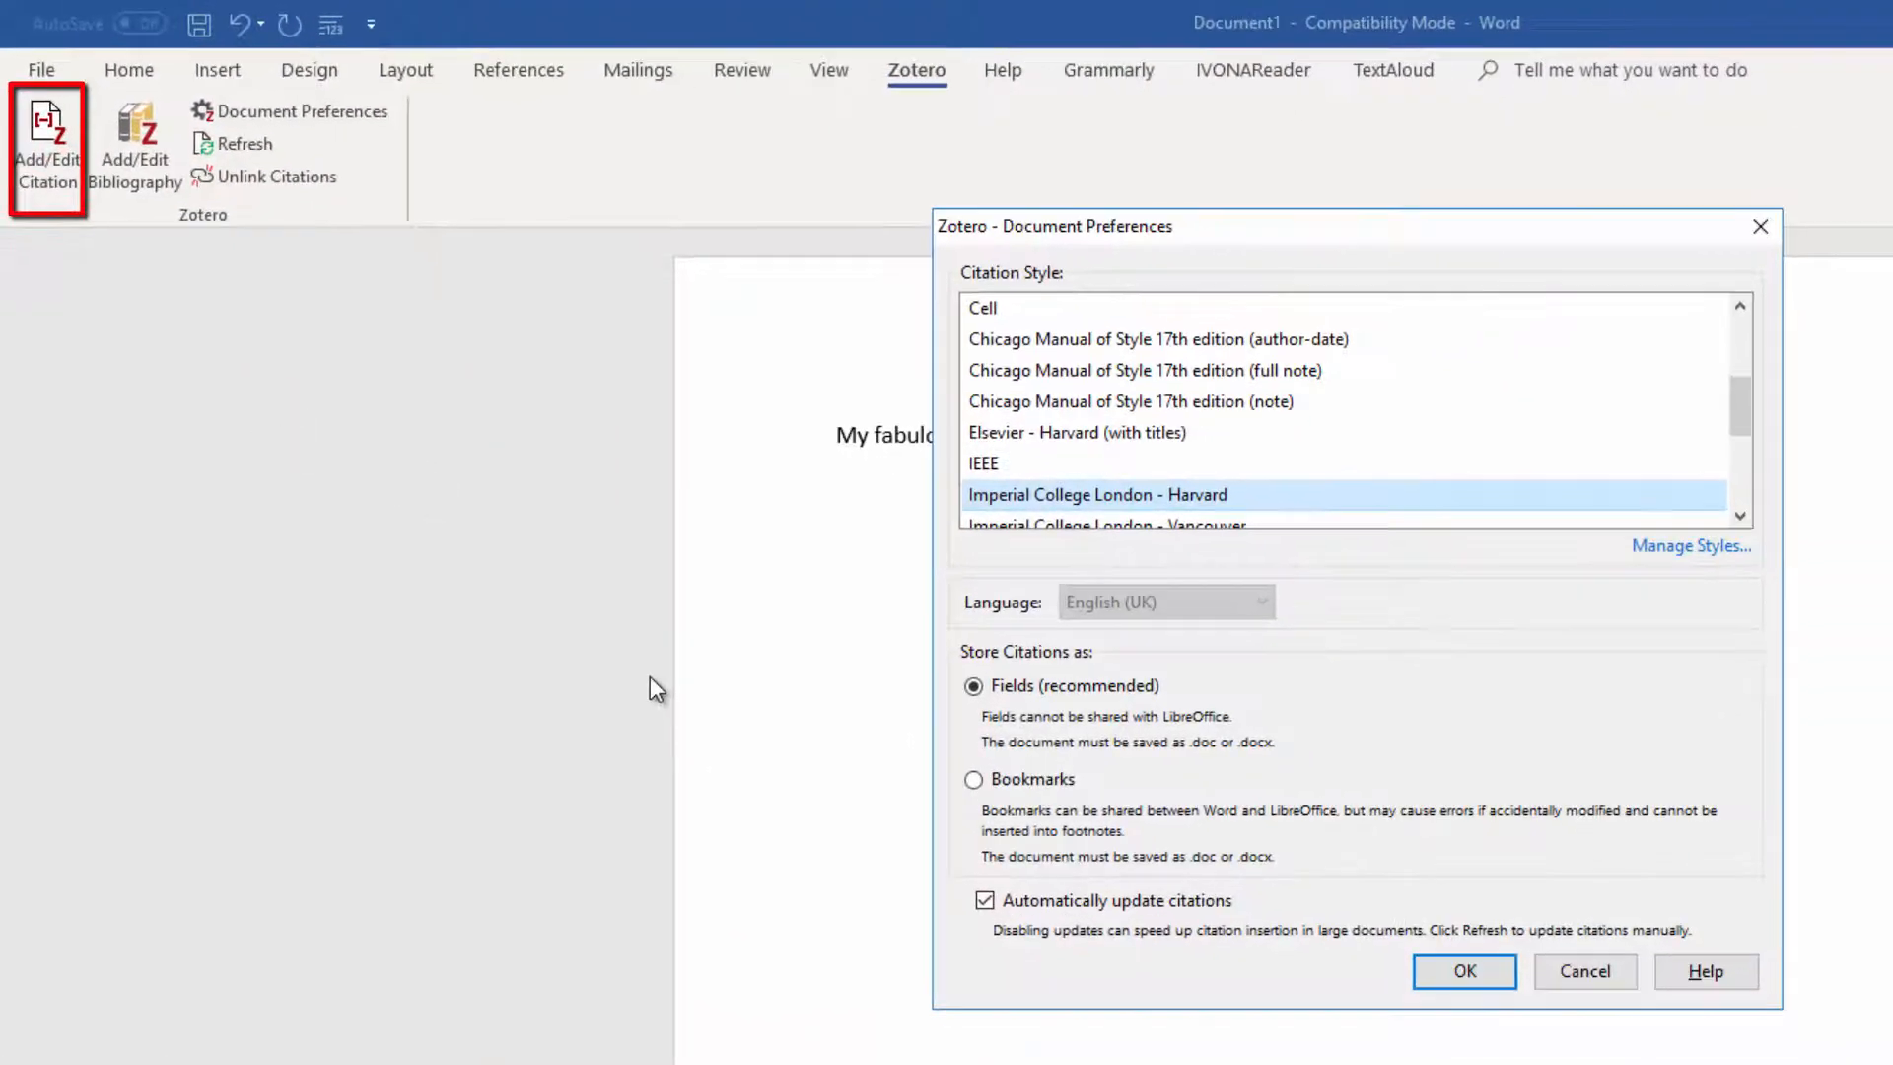
scroll(1684, 401, down, 1)
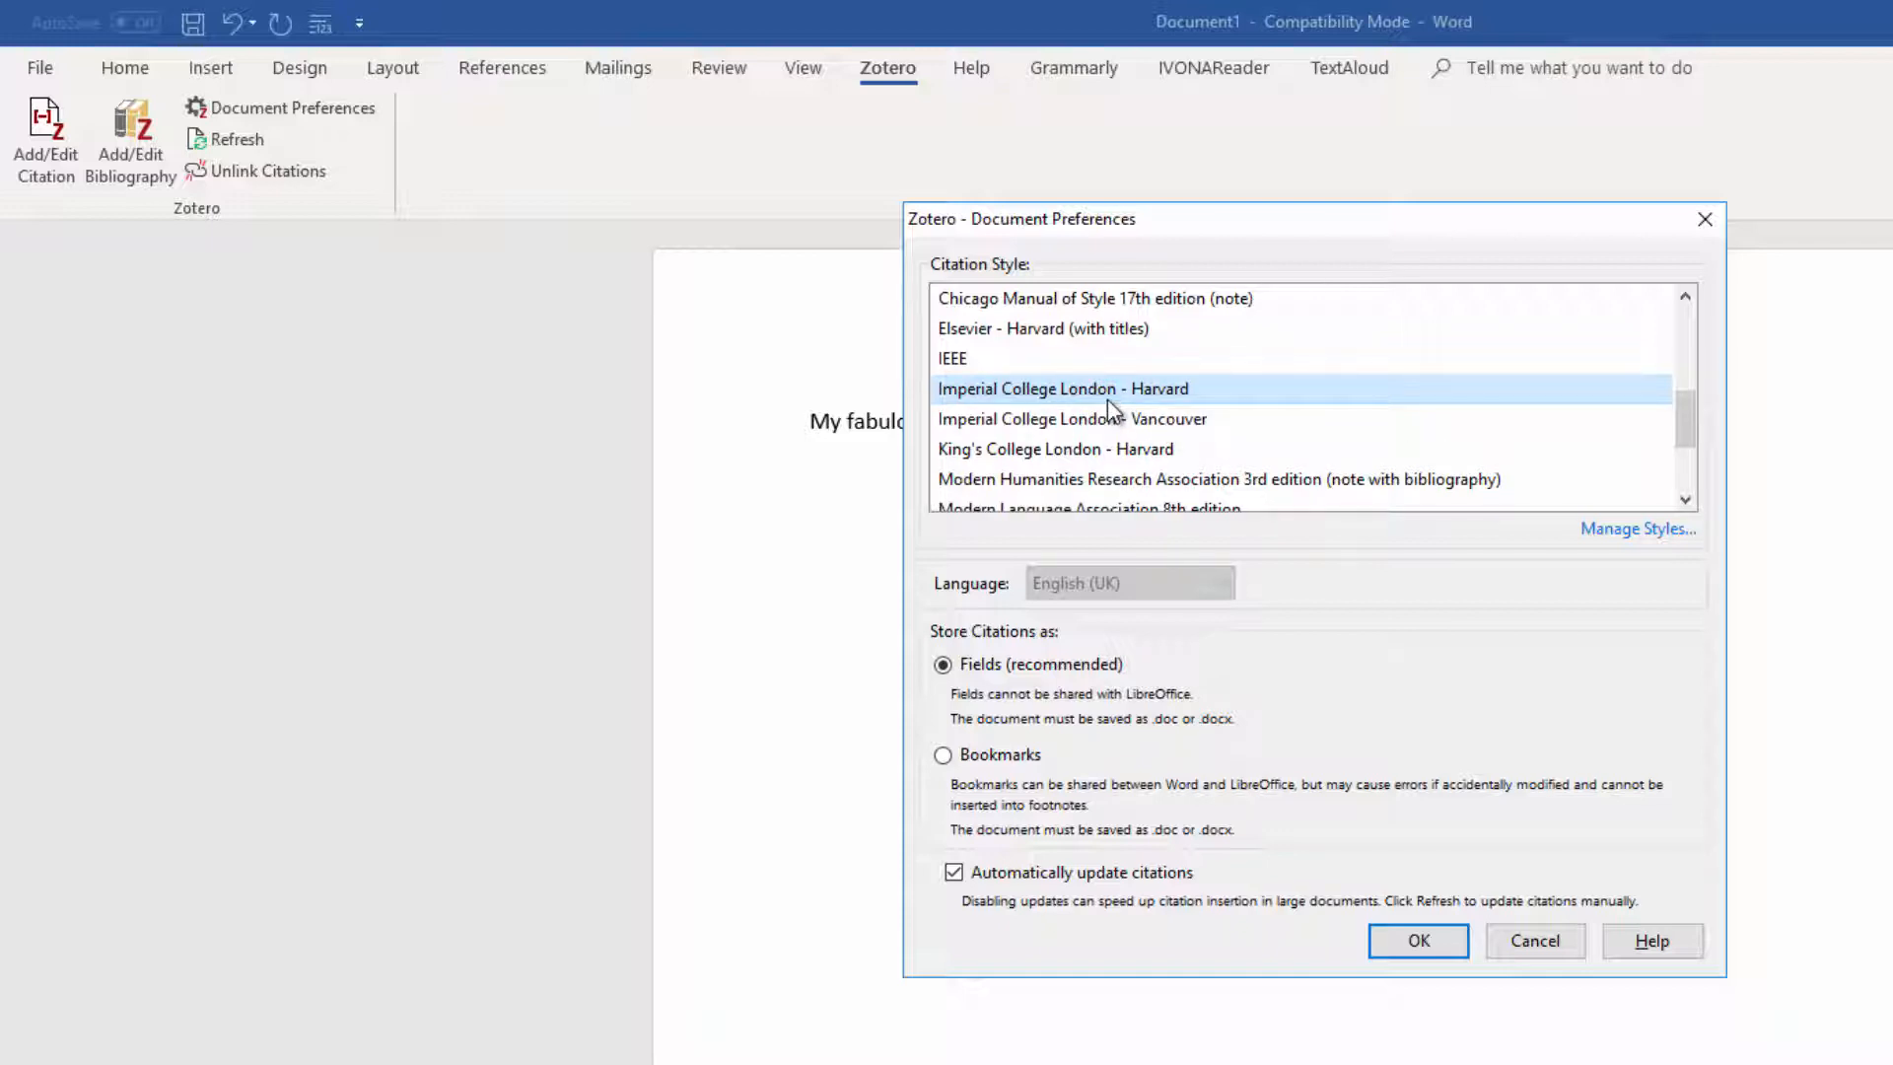
click(1405, 940)
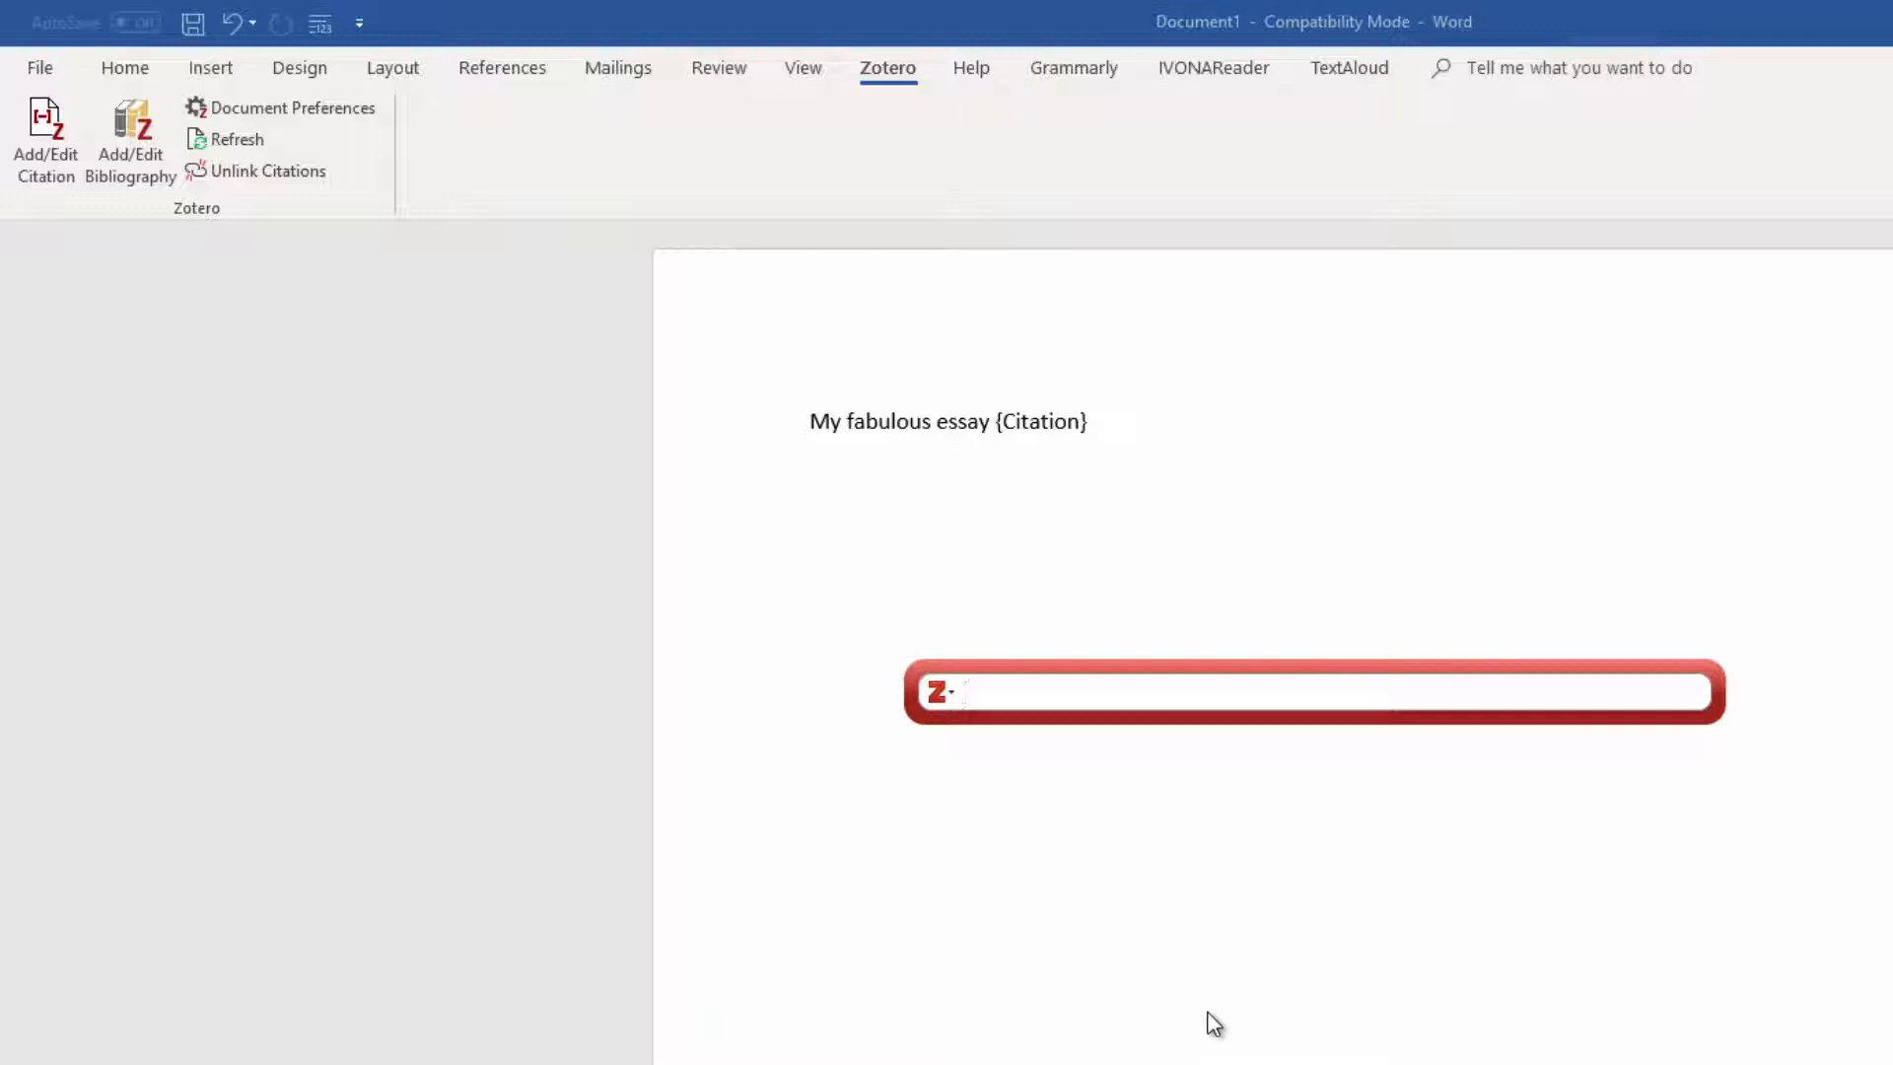
Step: Search the library for semi and insert a citation to Semiotics: The Basics by Chandler
text(semi)
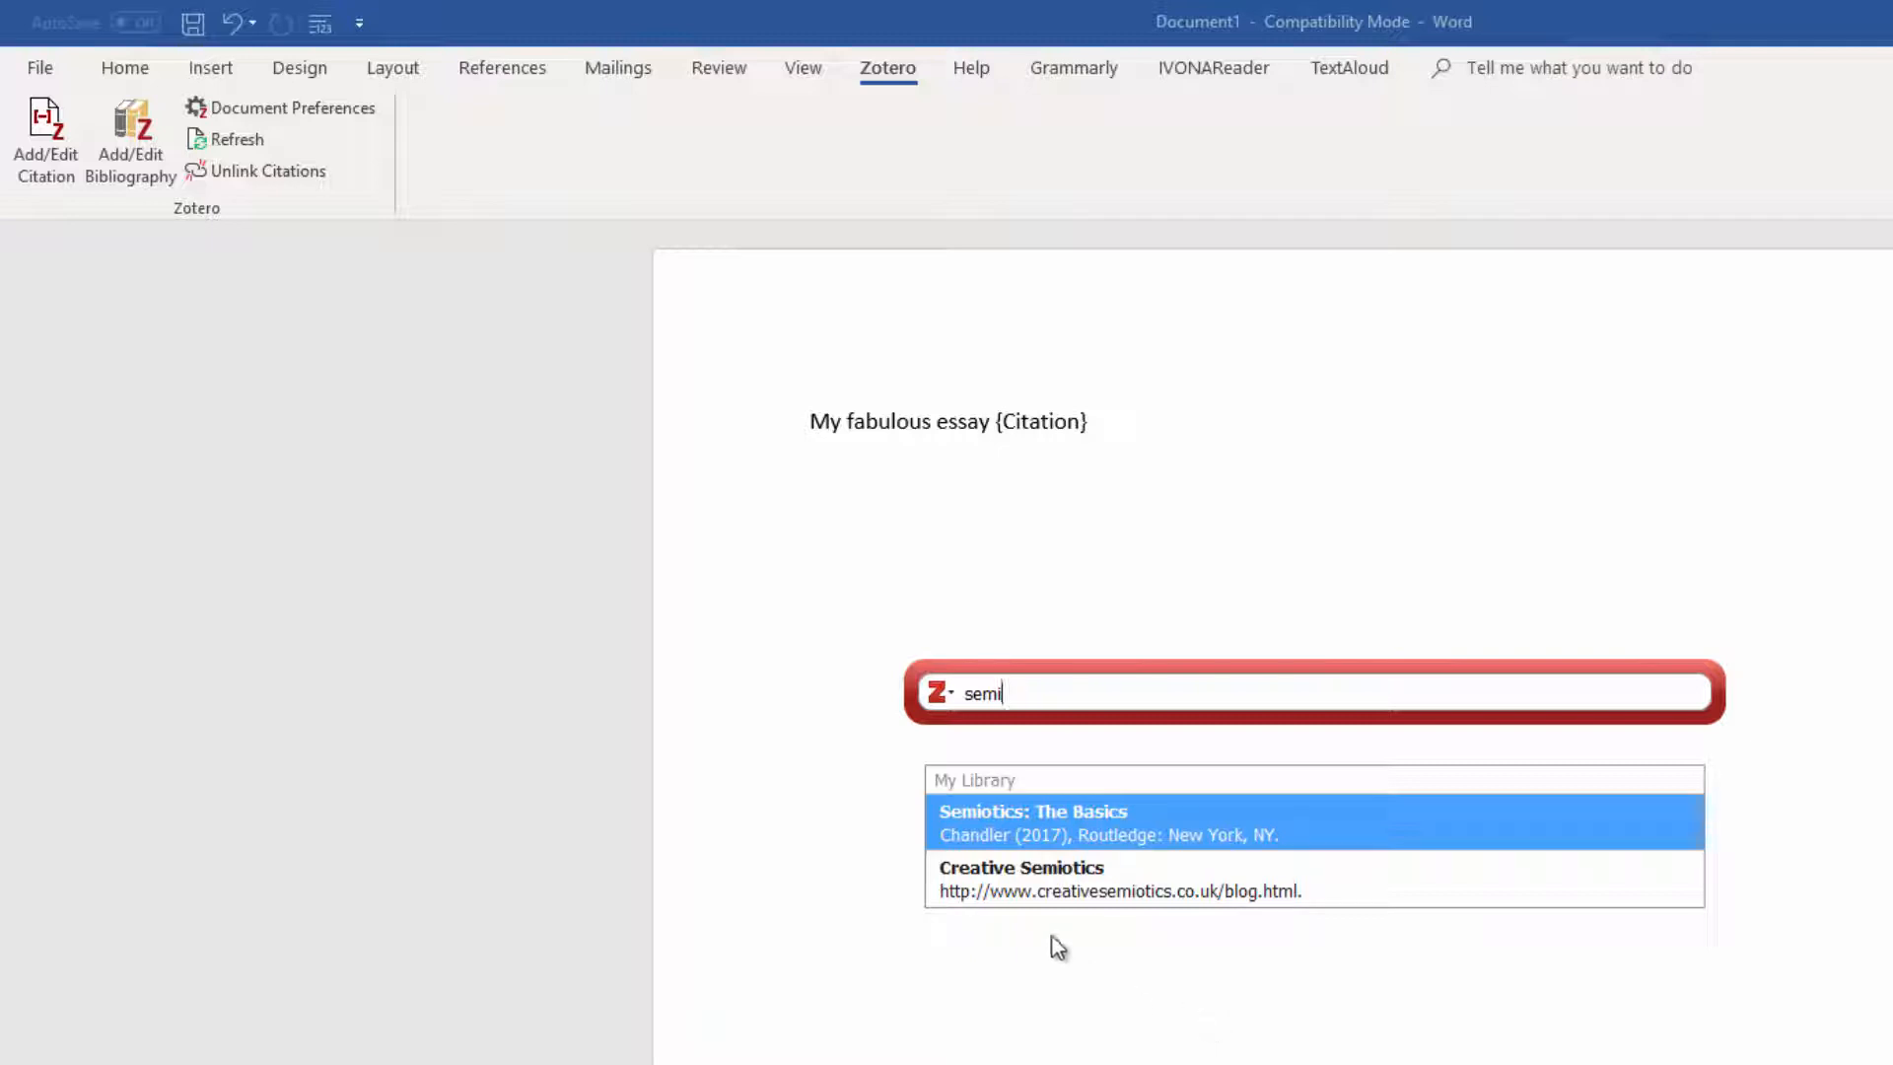
click(1136, 821)
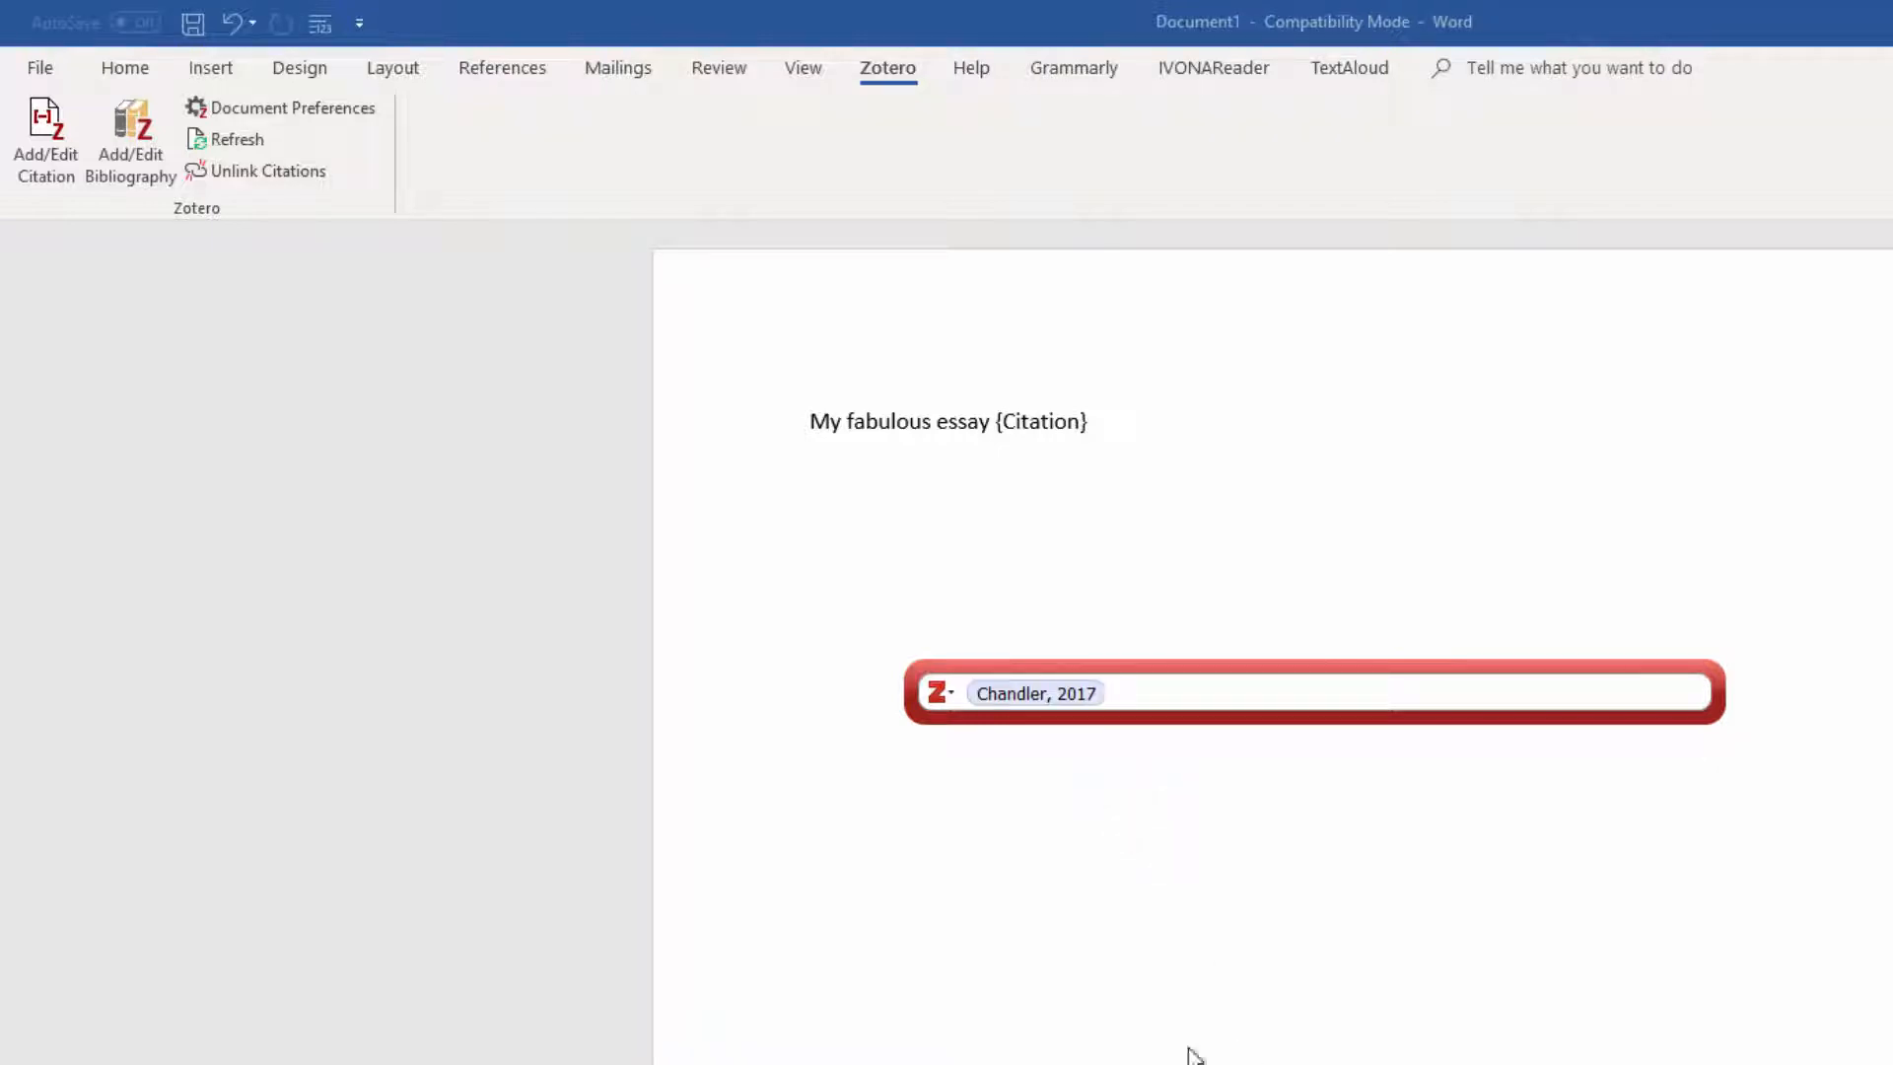
key(Return)
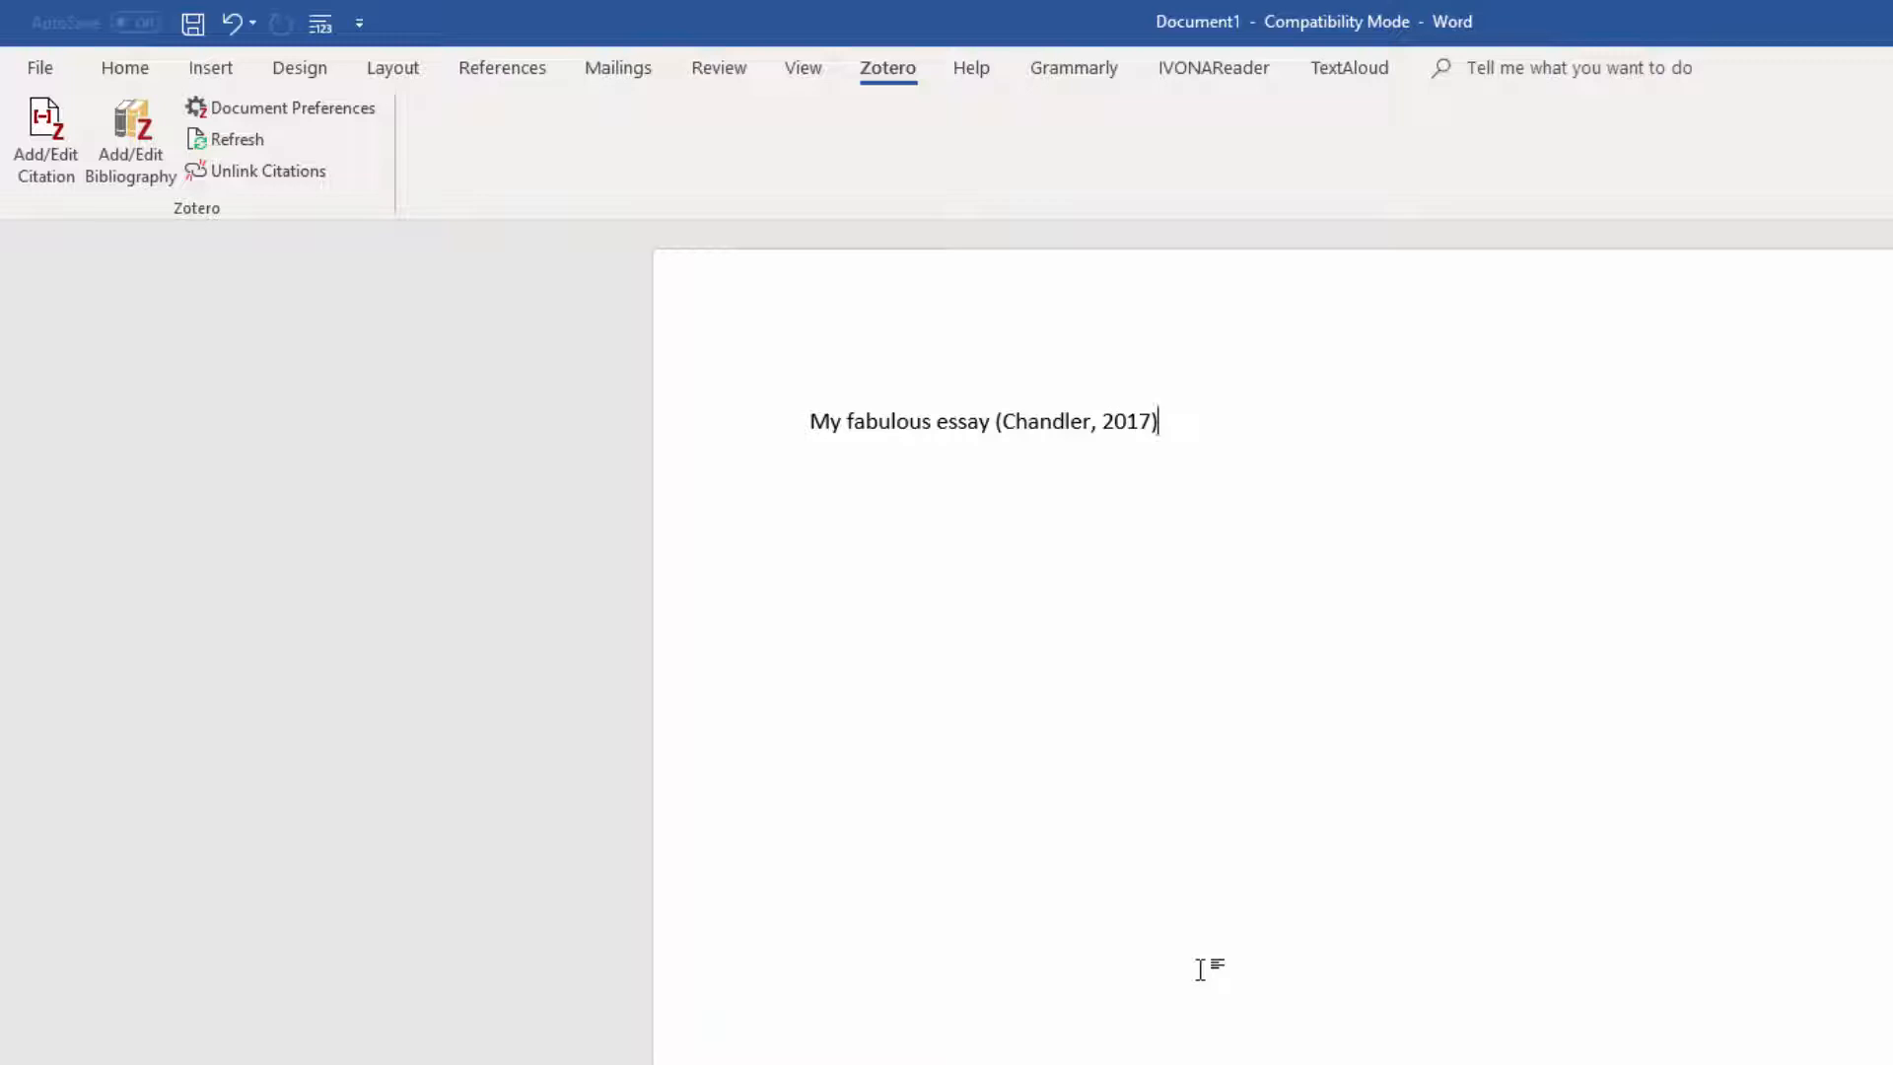
Step: Continue the sentence with "continue my essay" after the citation
text(continue my )
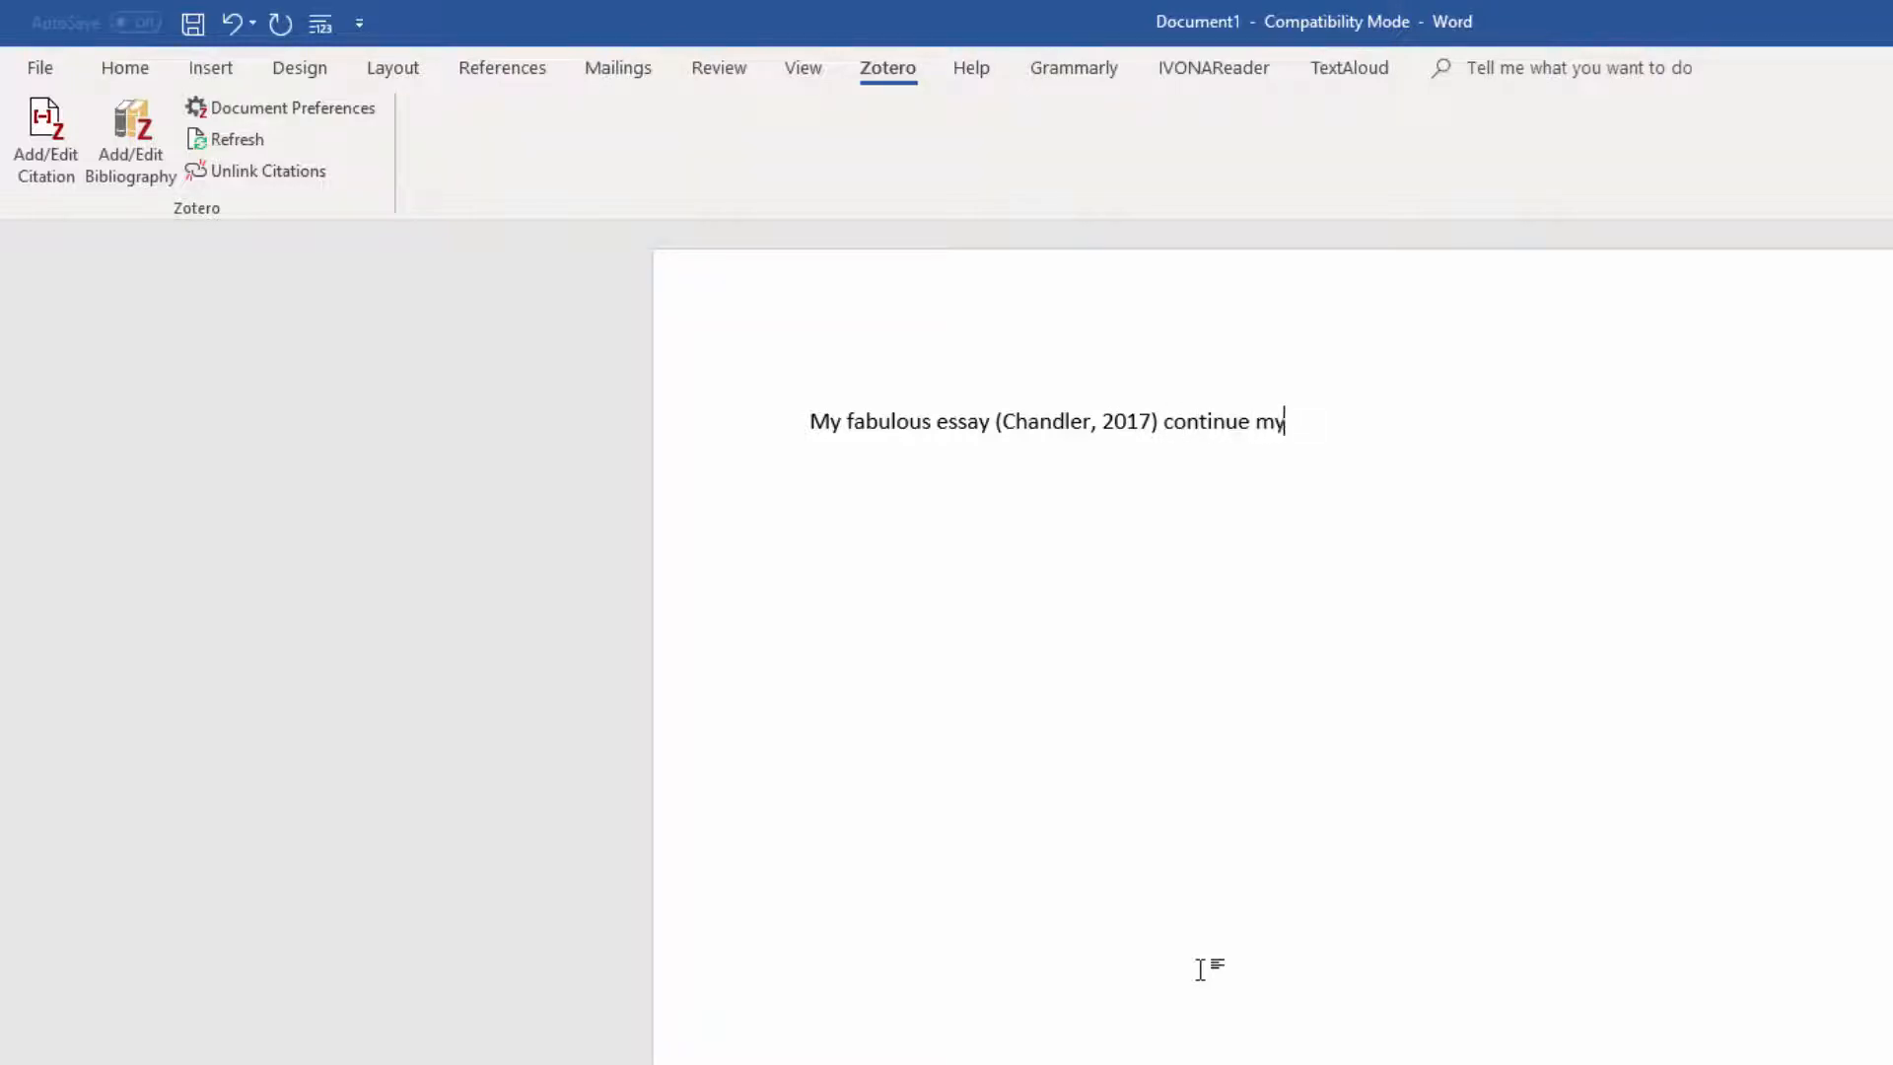
text(essa)
key(BackSpace)
key(BackSpace)
text(say)
Step: Start another citation at the end of the text and switch it to Classic View
click(51, 143)
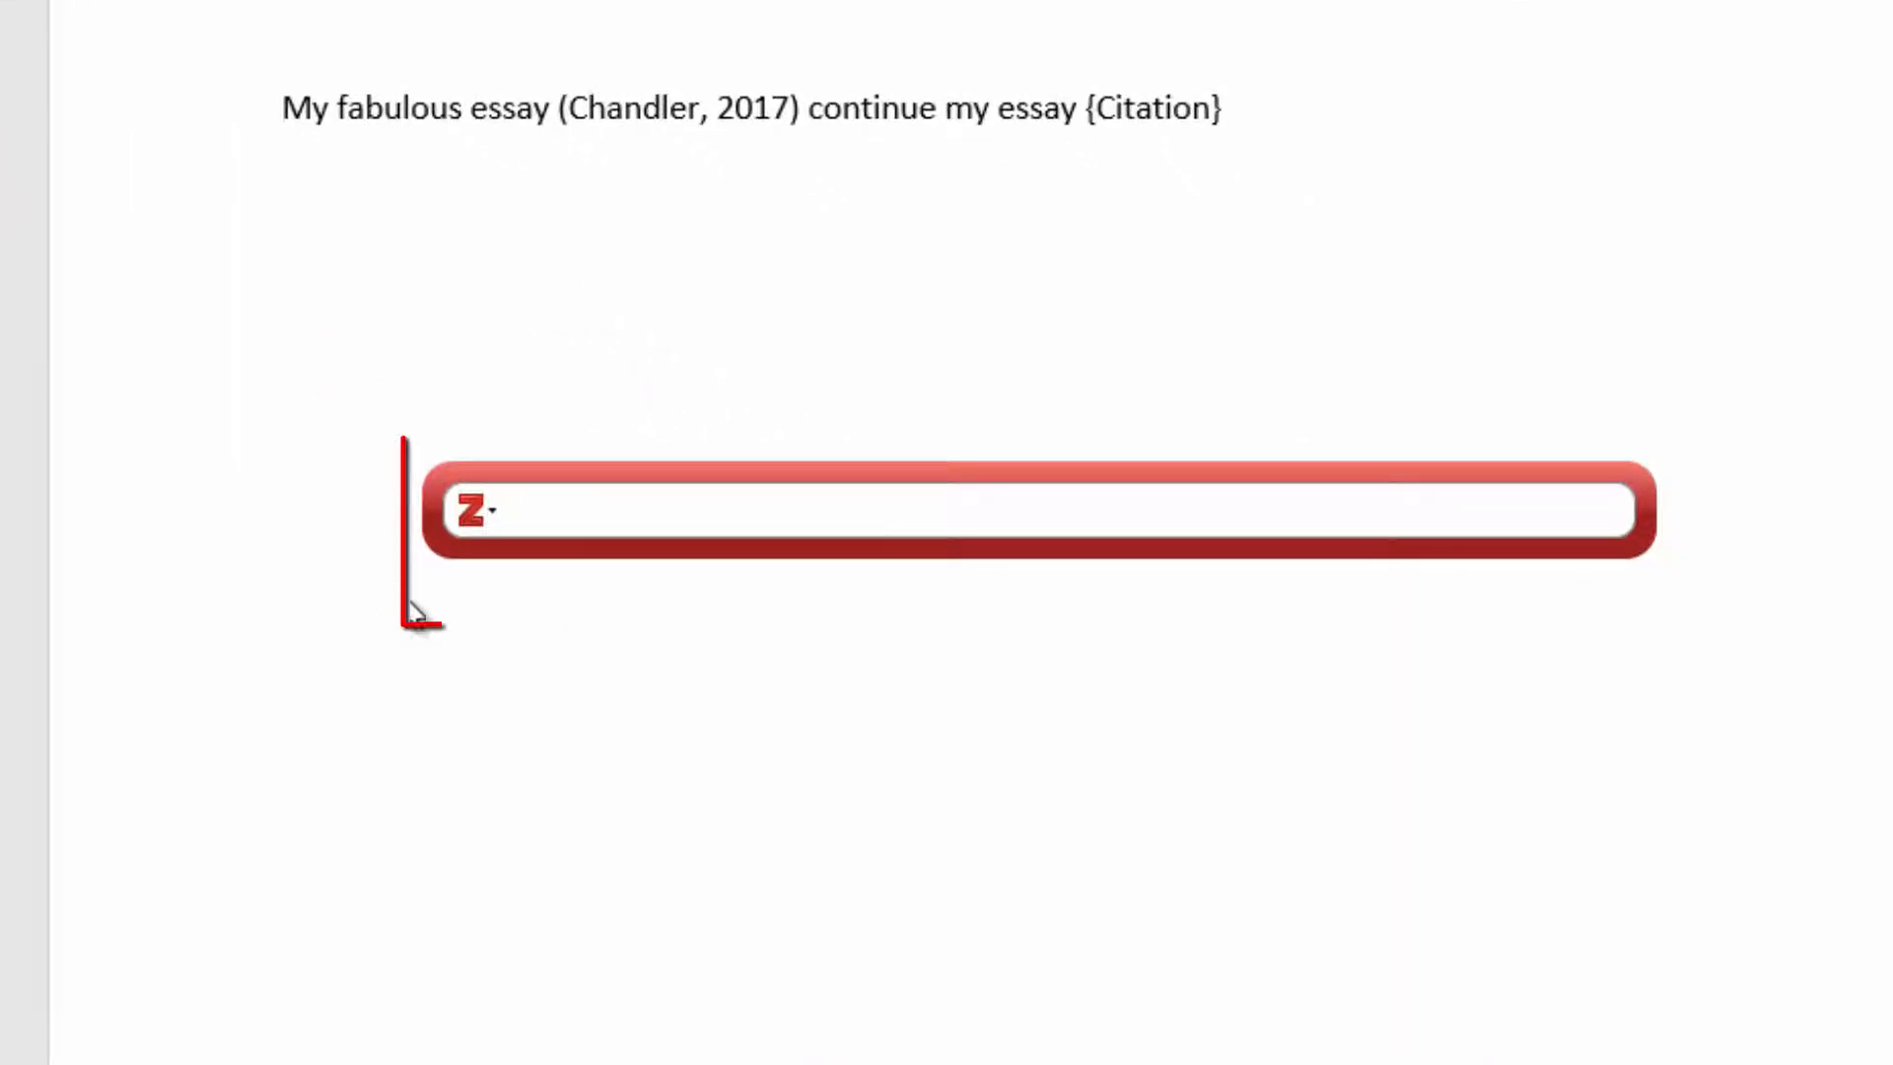
click(491, 511)
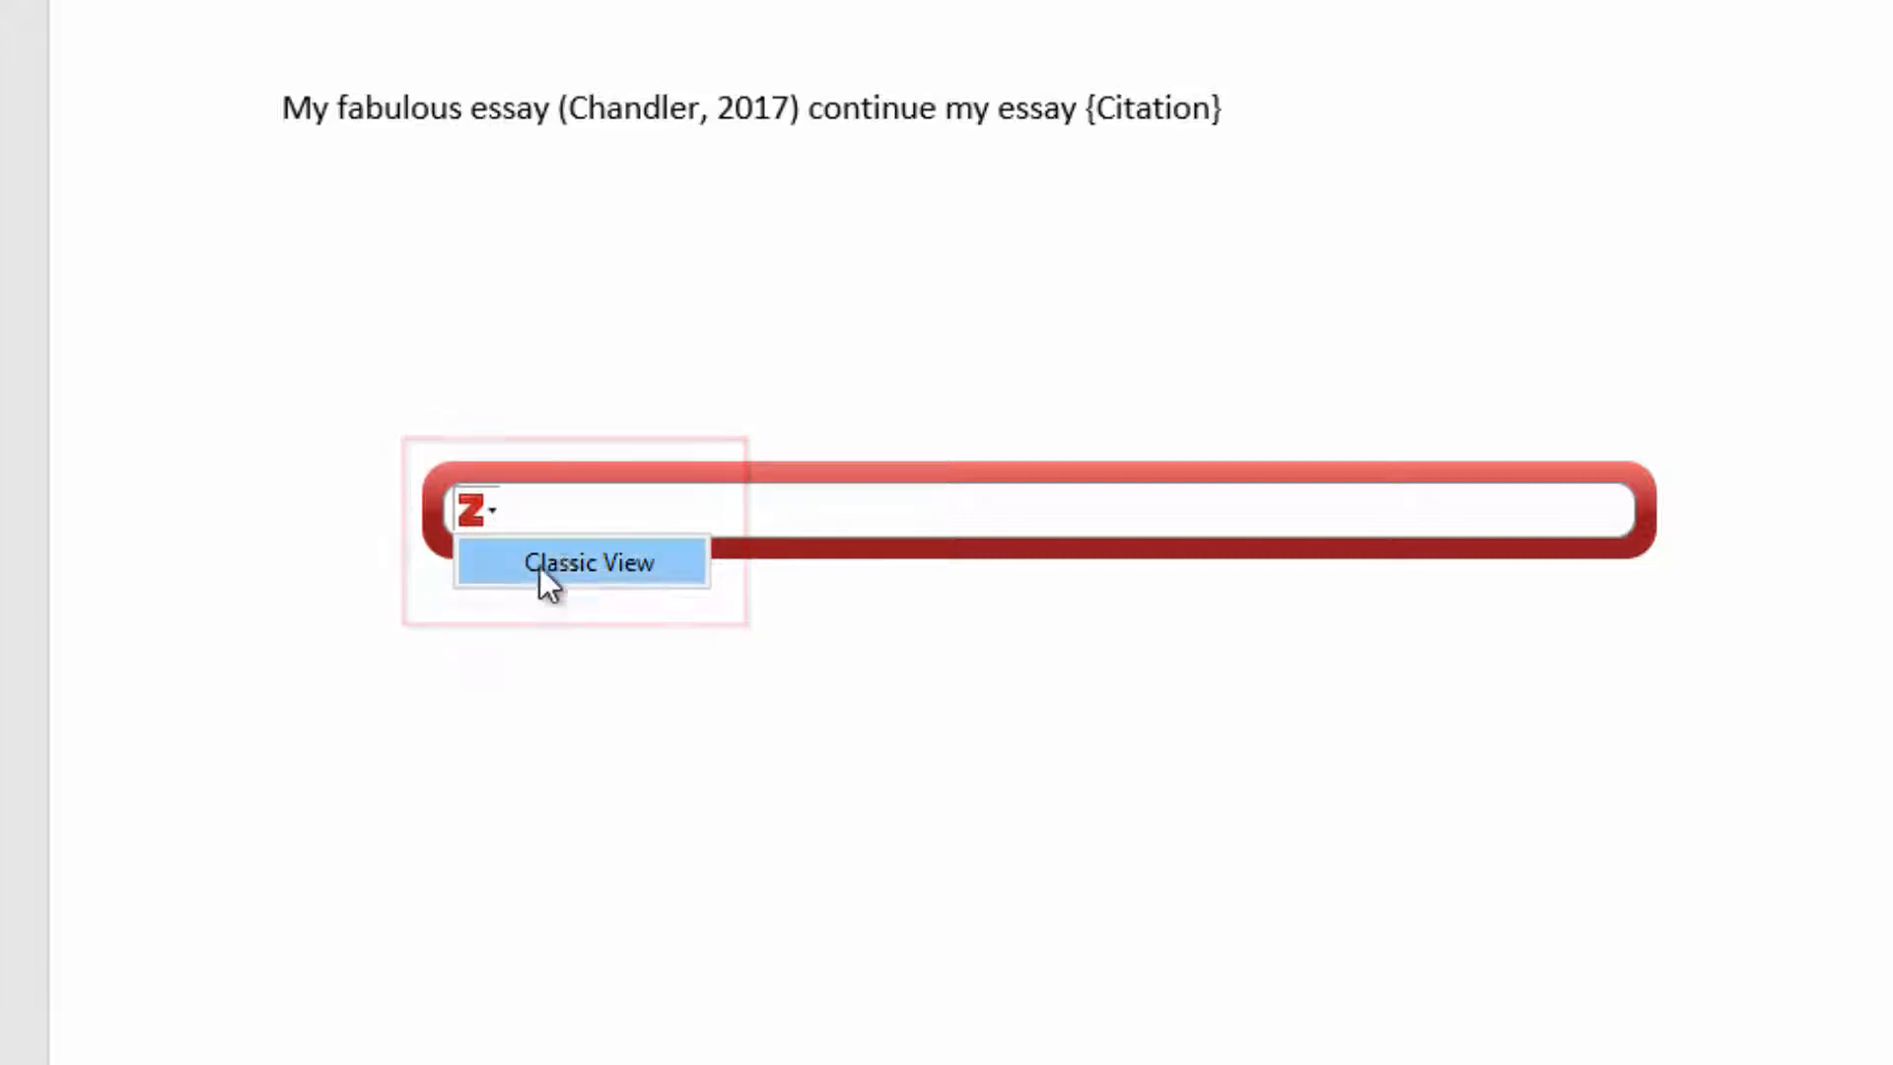
click(679, 569)
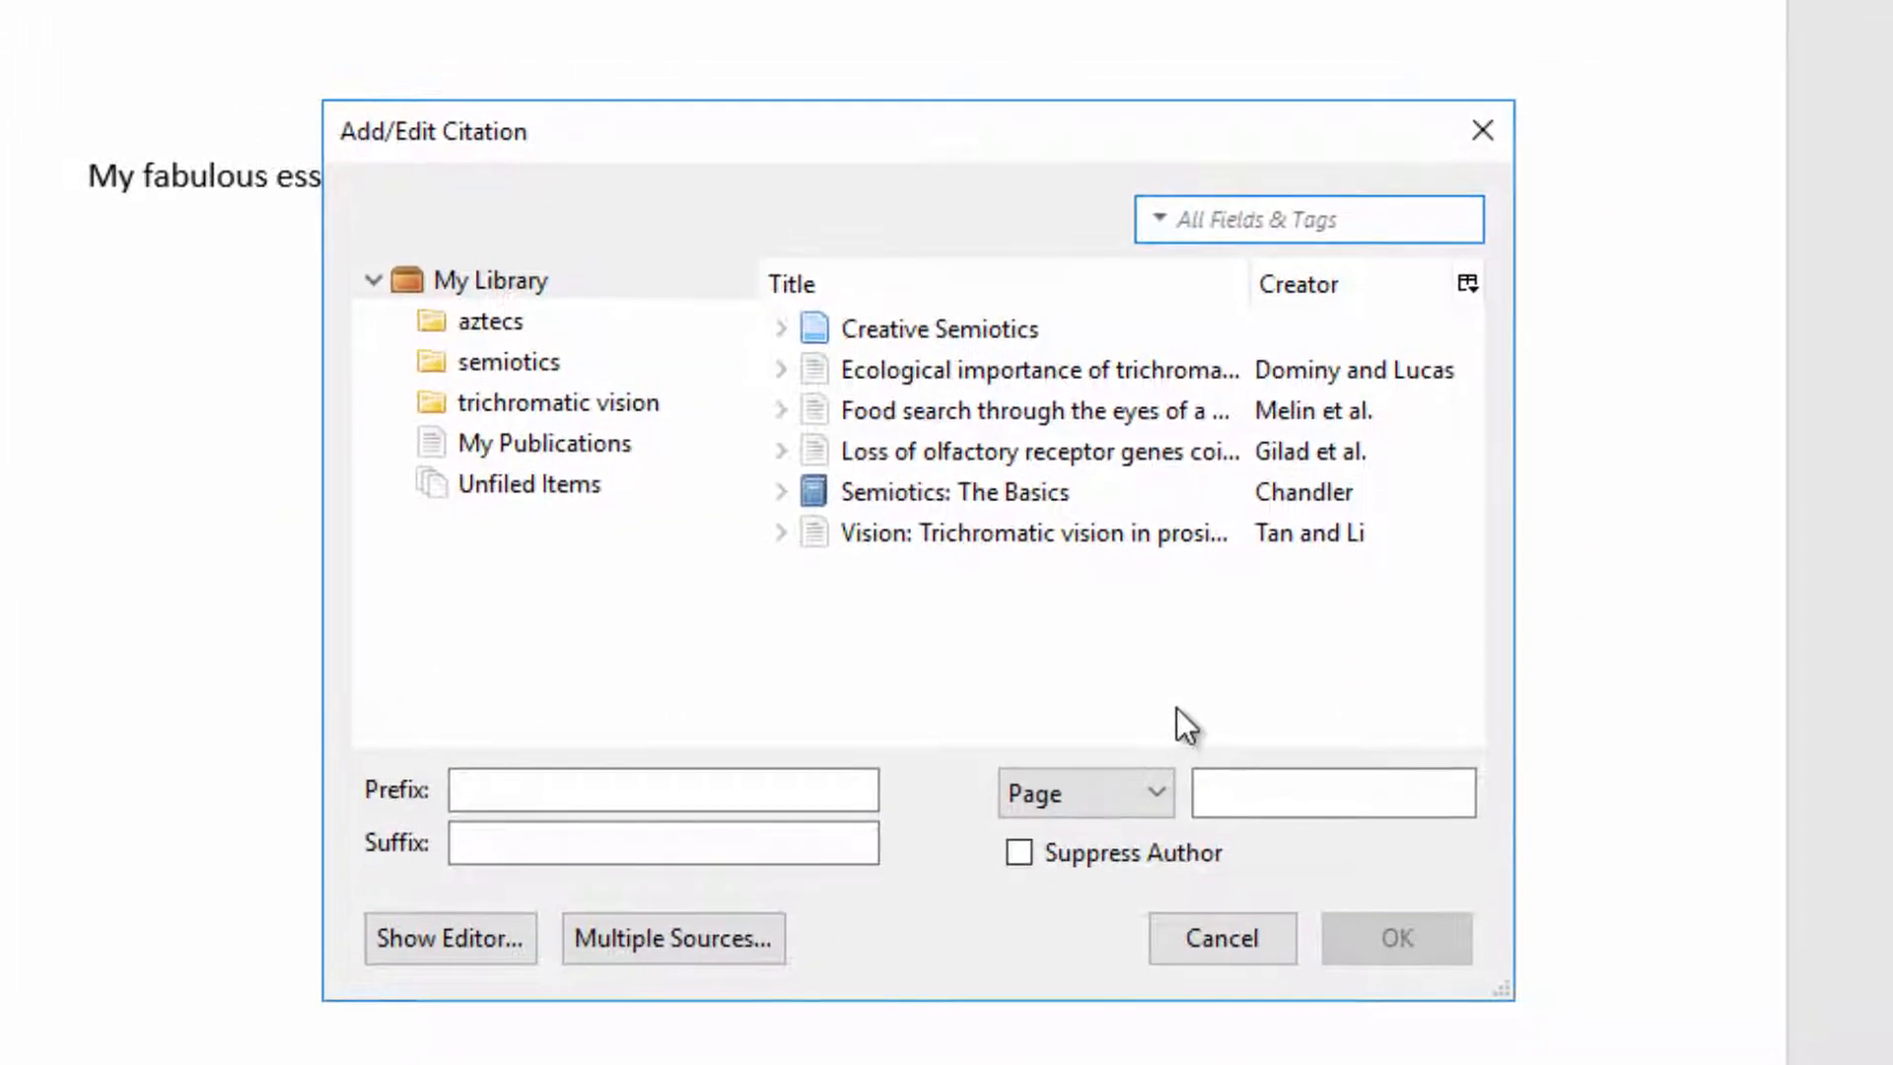
Step: Browse the library collections and select the Gilad et al. olfactory receptor genes item in trichromatic vision
click(522, 315)
click(527, 363)
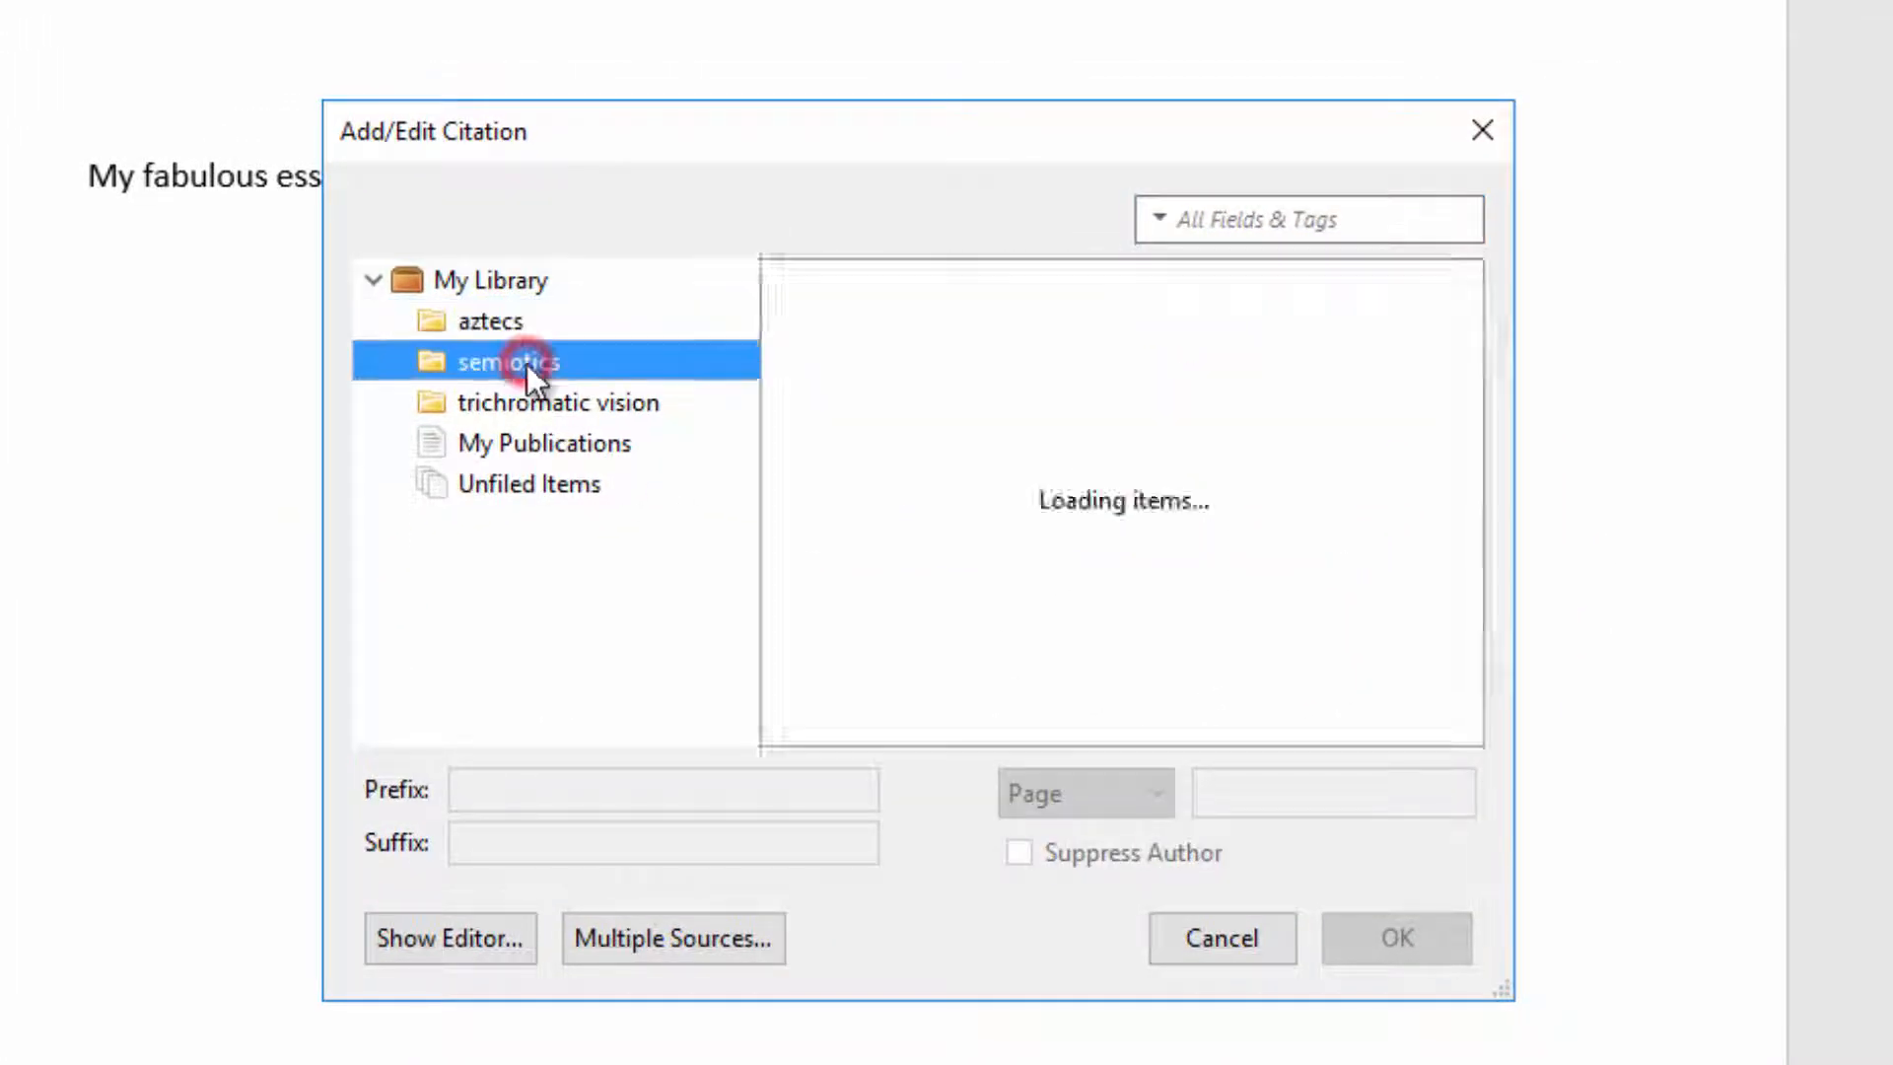
click(517, 406)
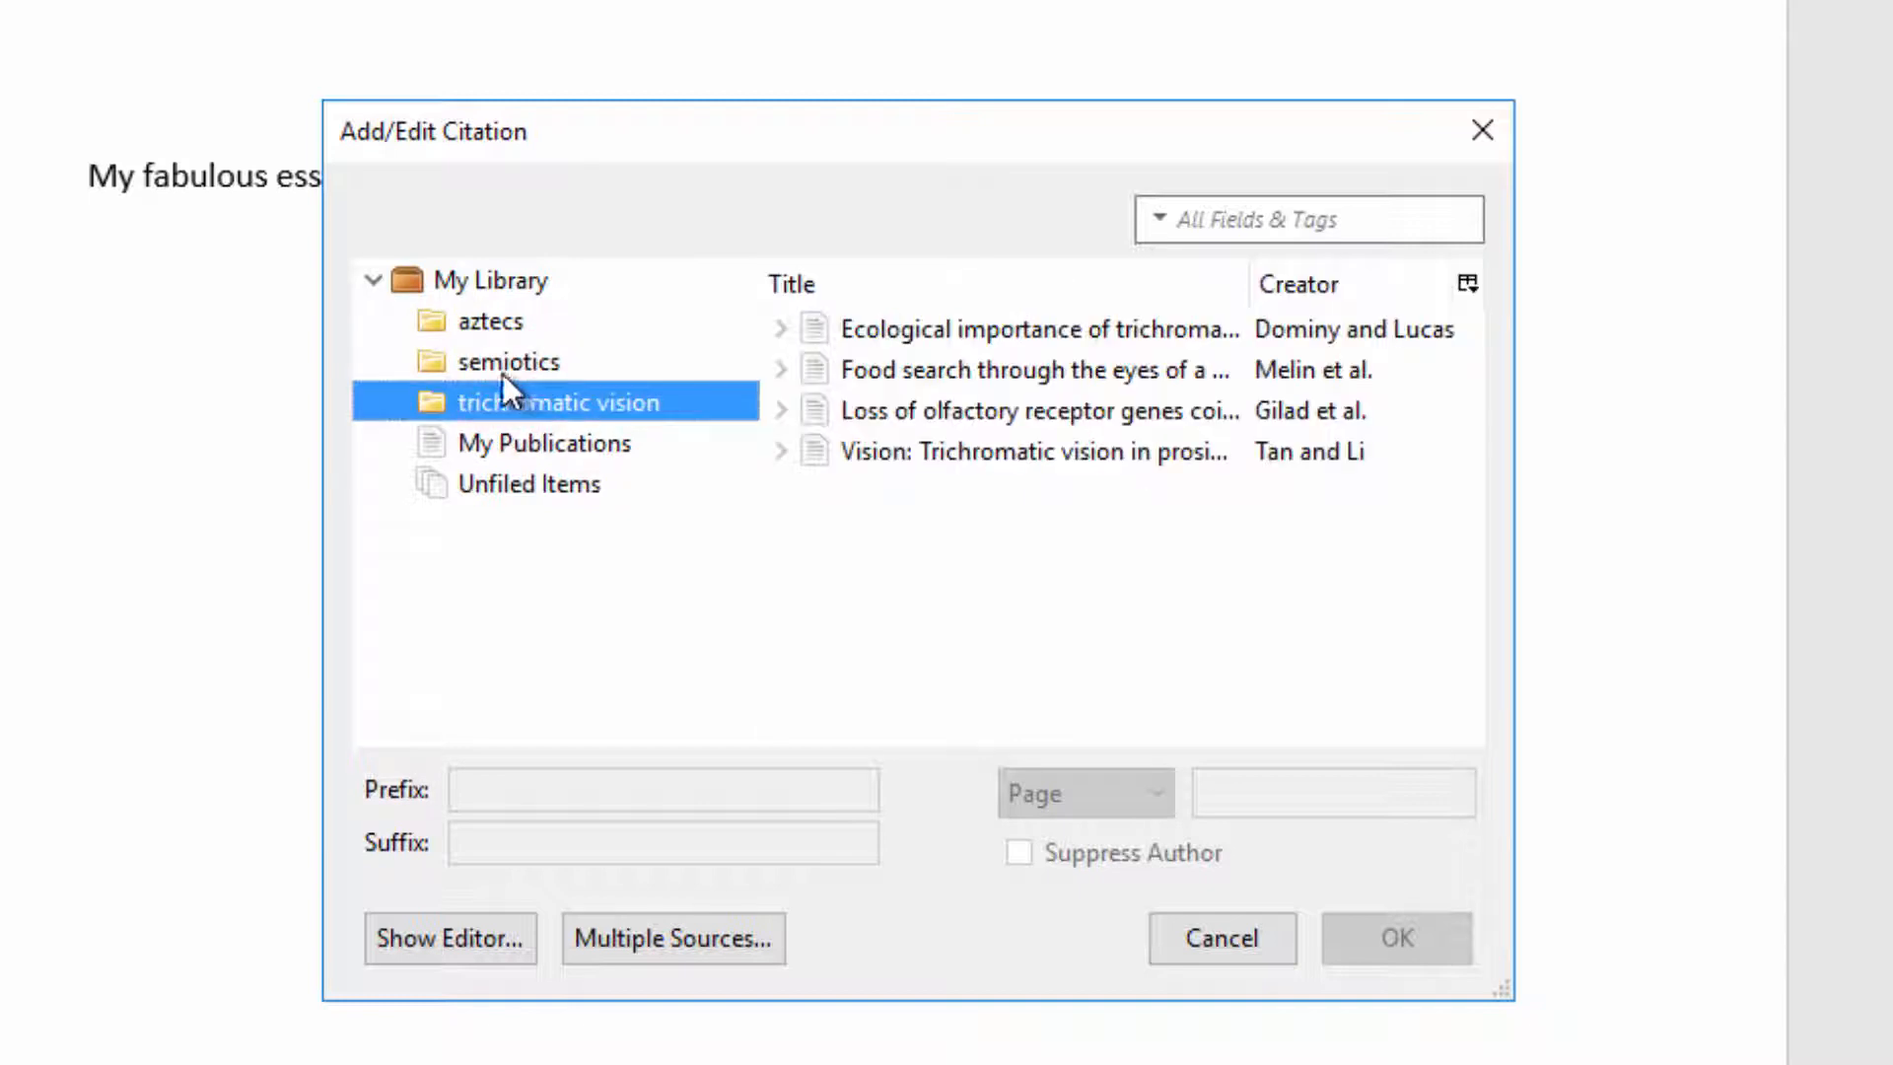
click(878, 412)
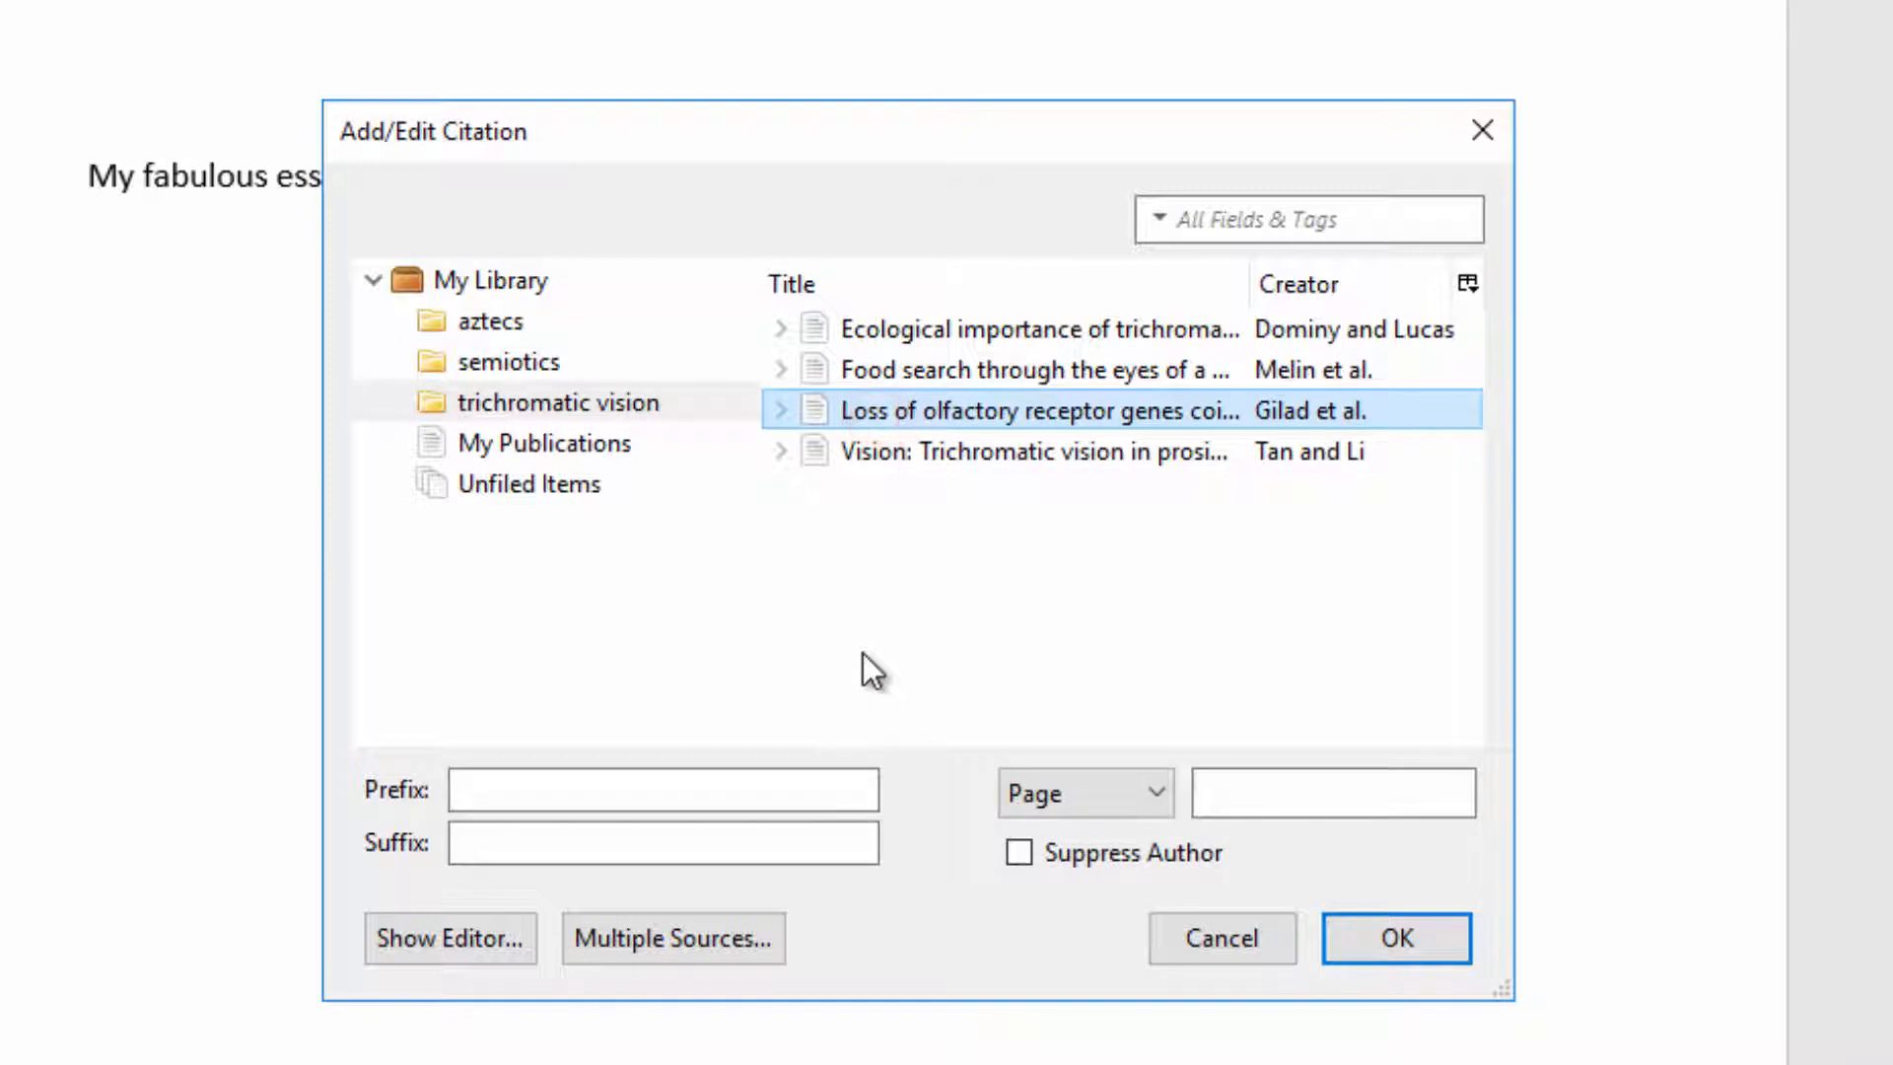
Step: Set the citation's page locator to 56, preview it in the editor, and insert it
click(1209, 796)
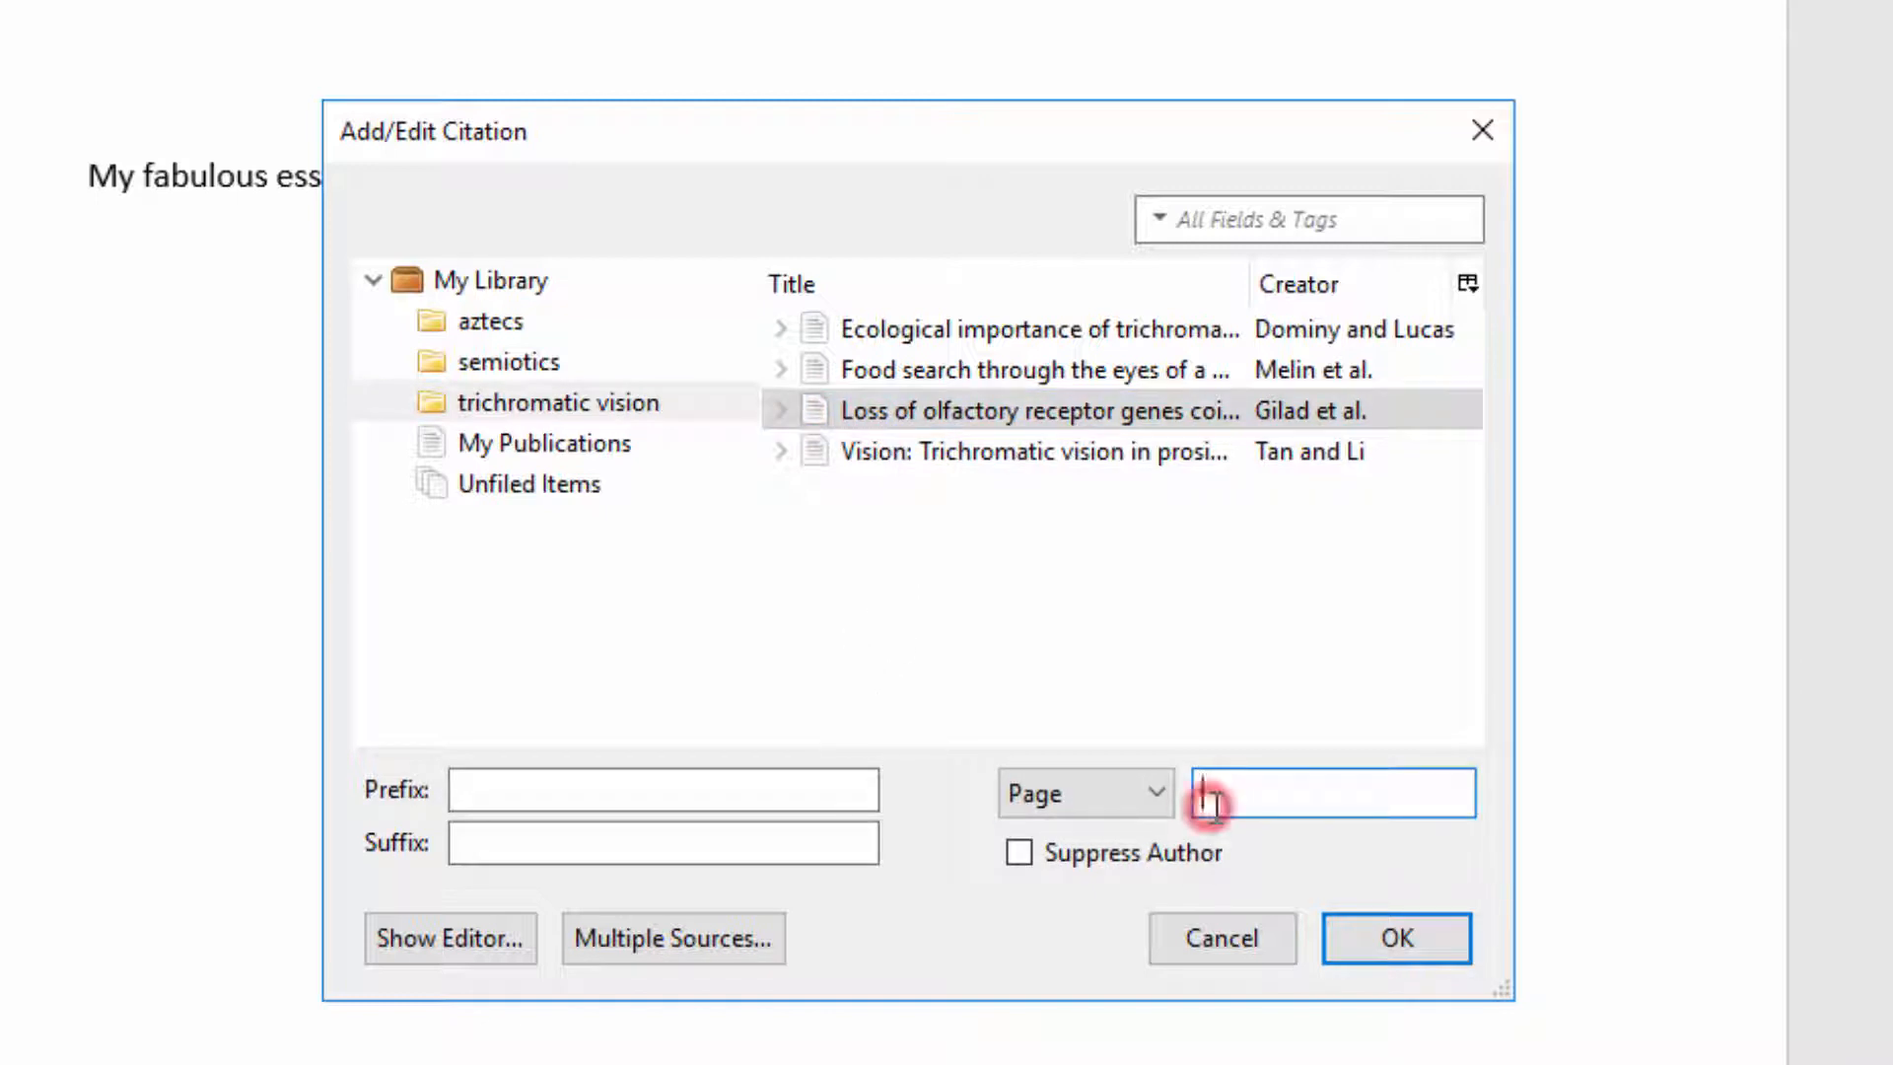
text(56)
click(421, 949)
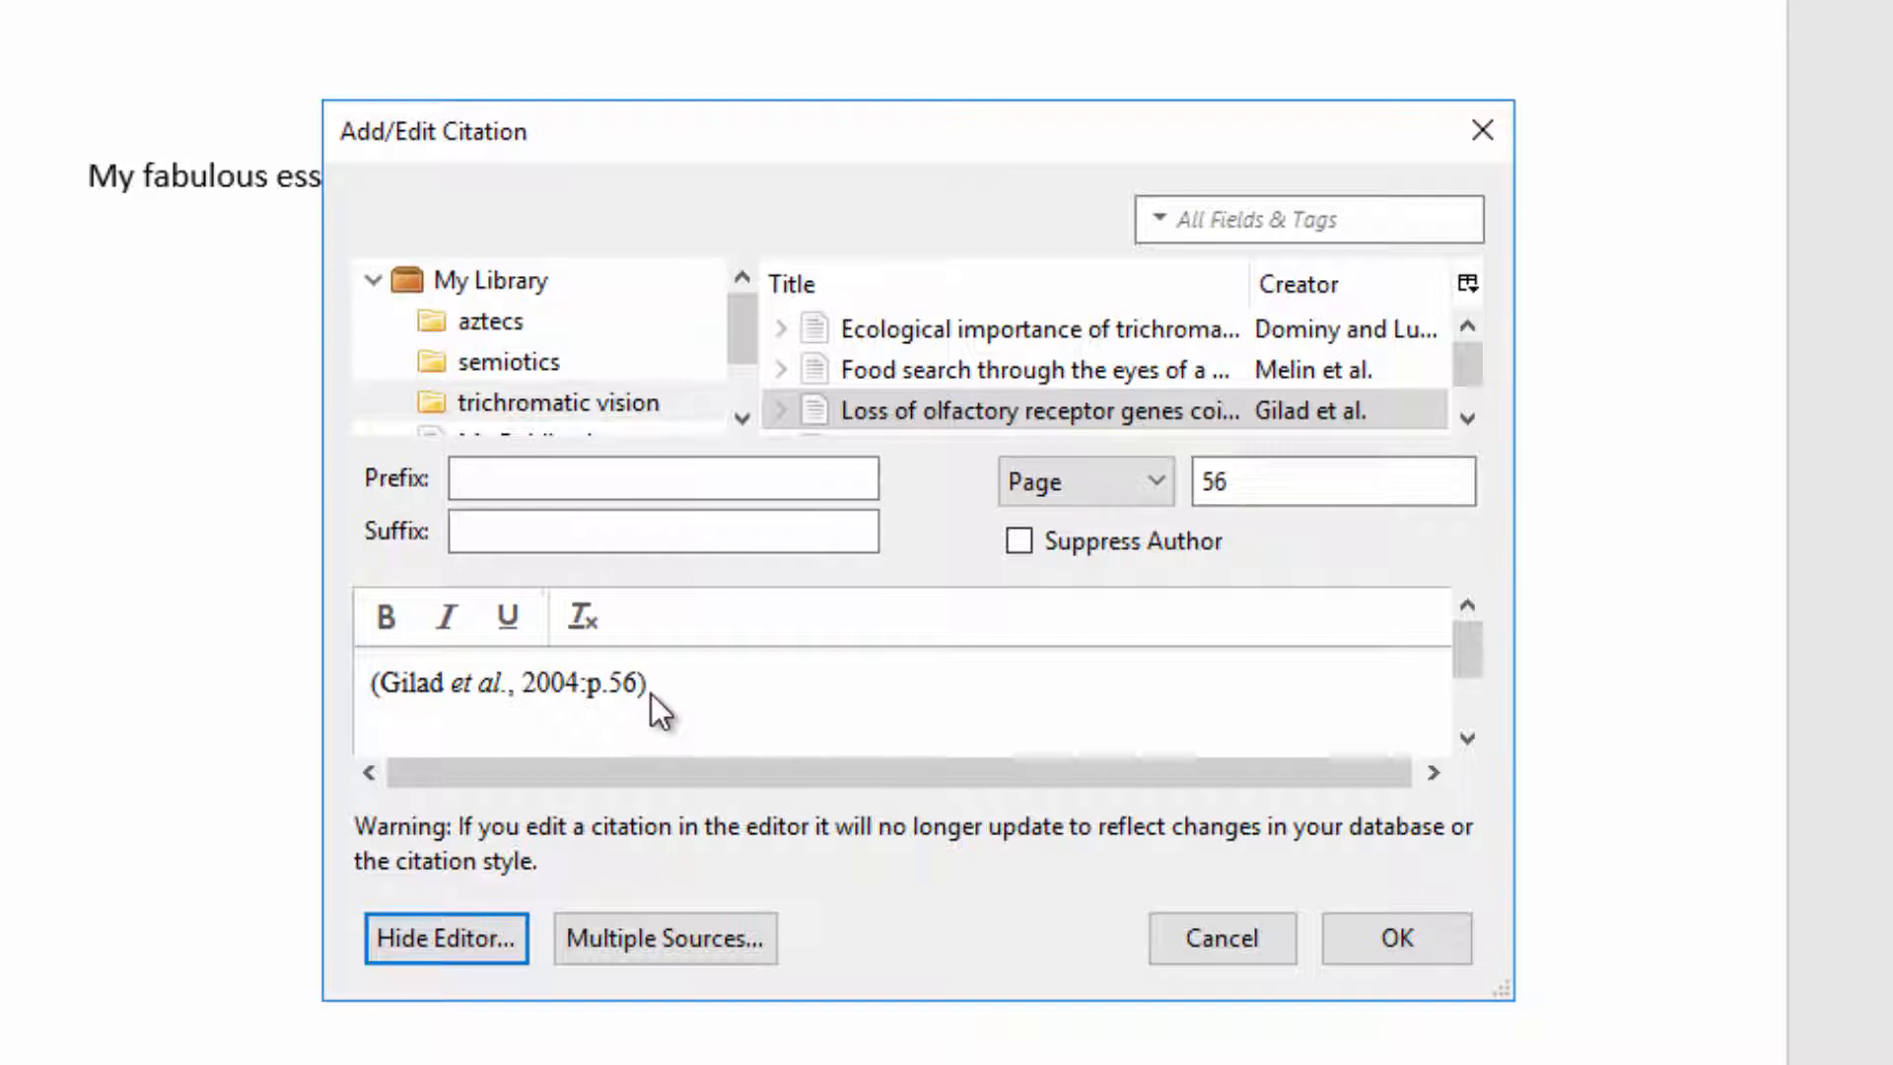
click(1418, 935)
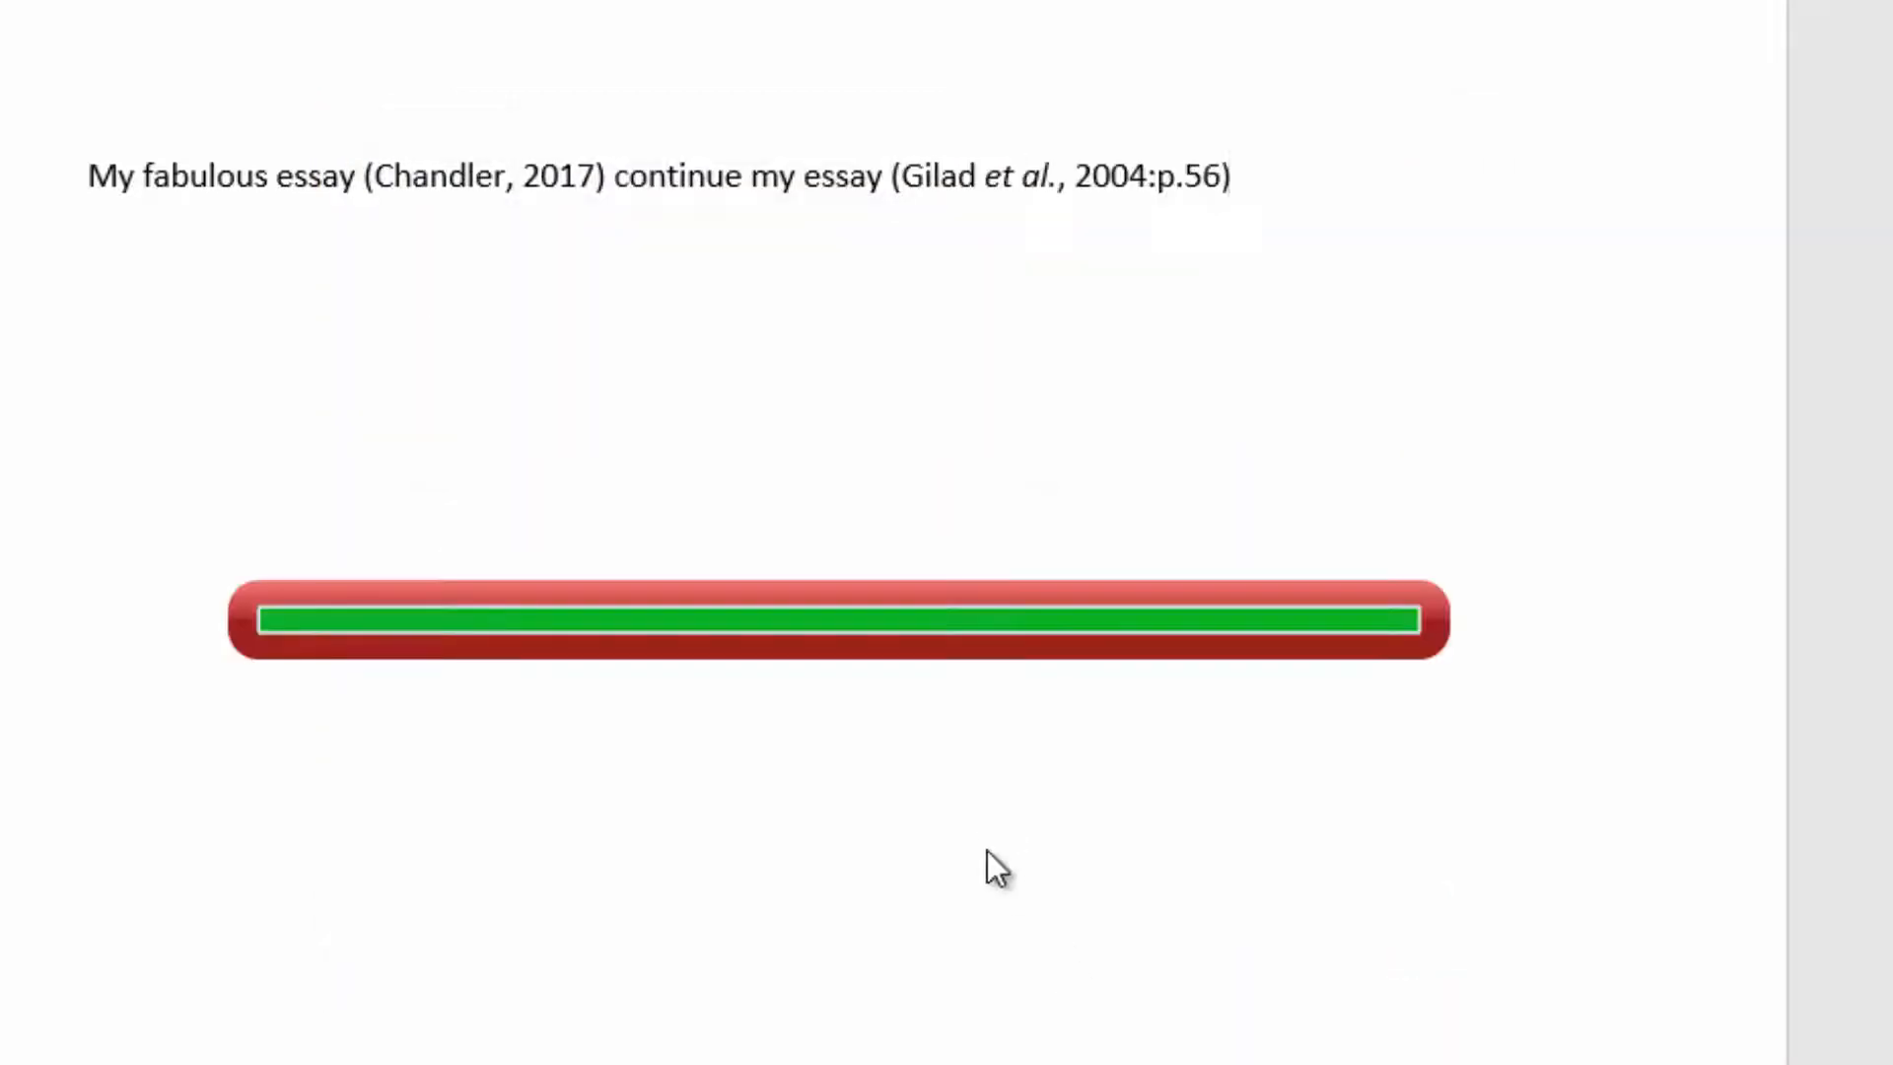
Step: Reopen the Chandler citation in Classic View, set its page locator to 23, preview it in the editor, and apply it
click(963, 178)
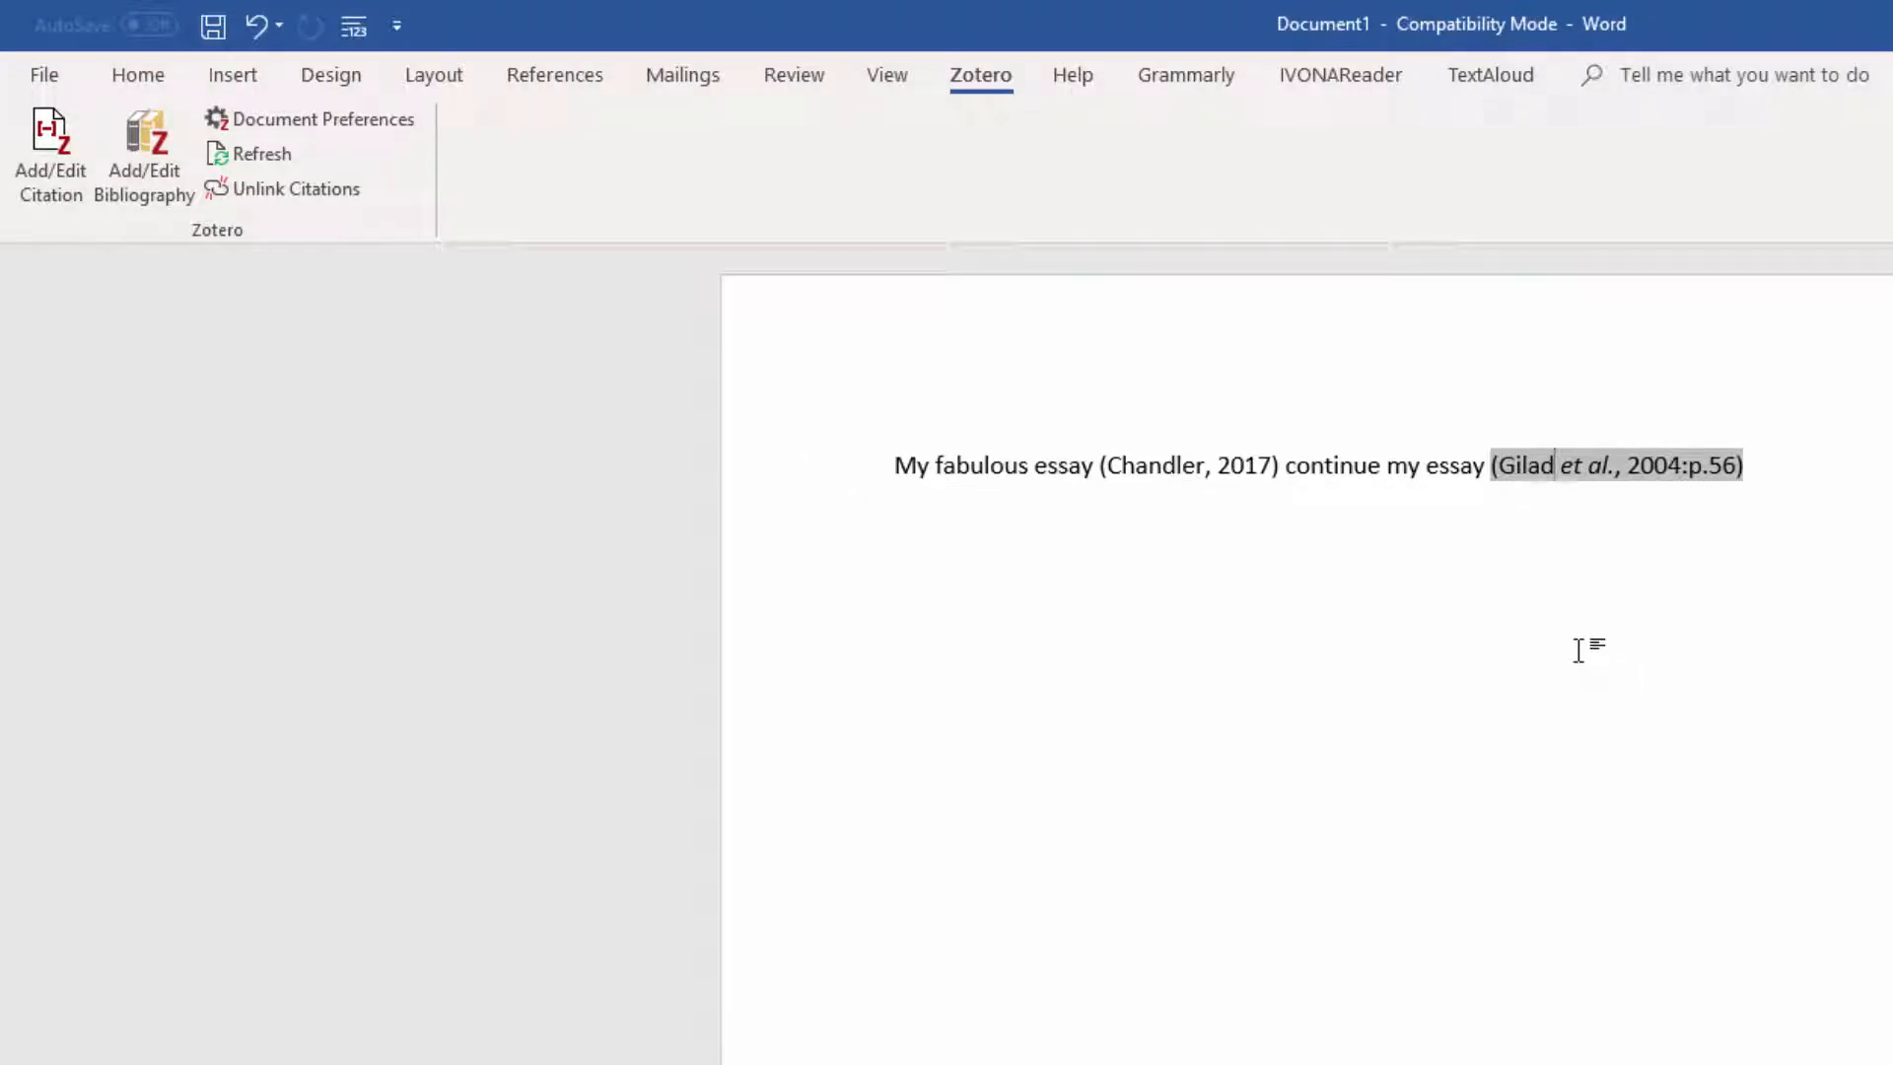
click(1152, 462)
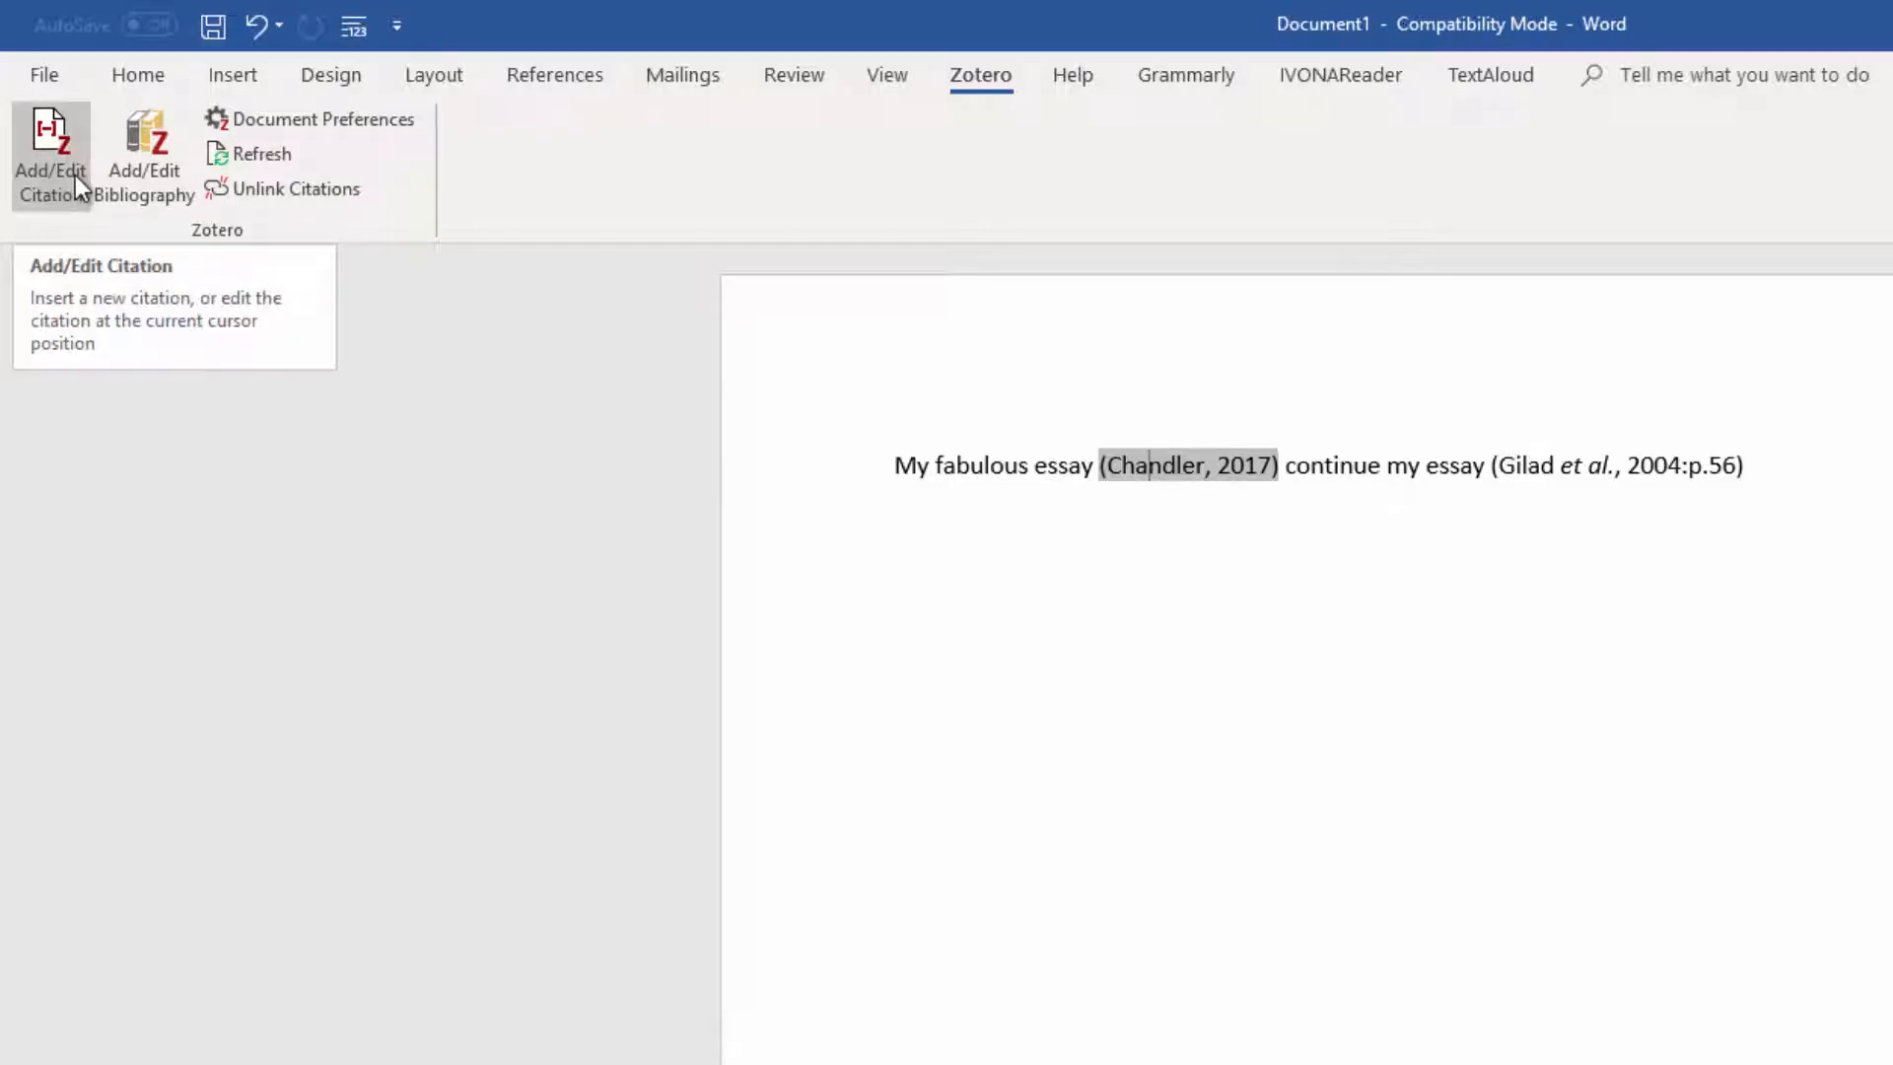
click(45, 148)
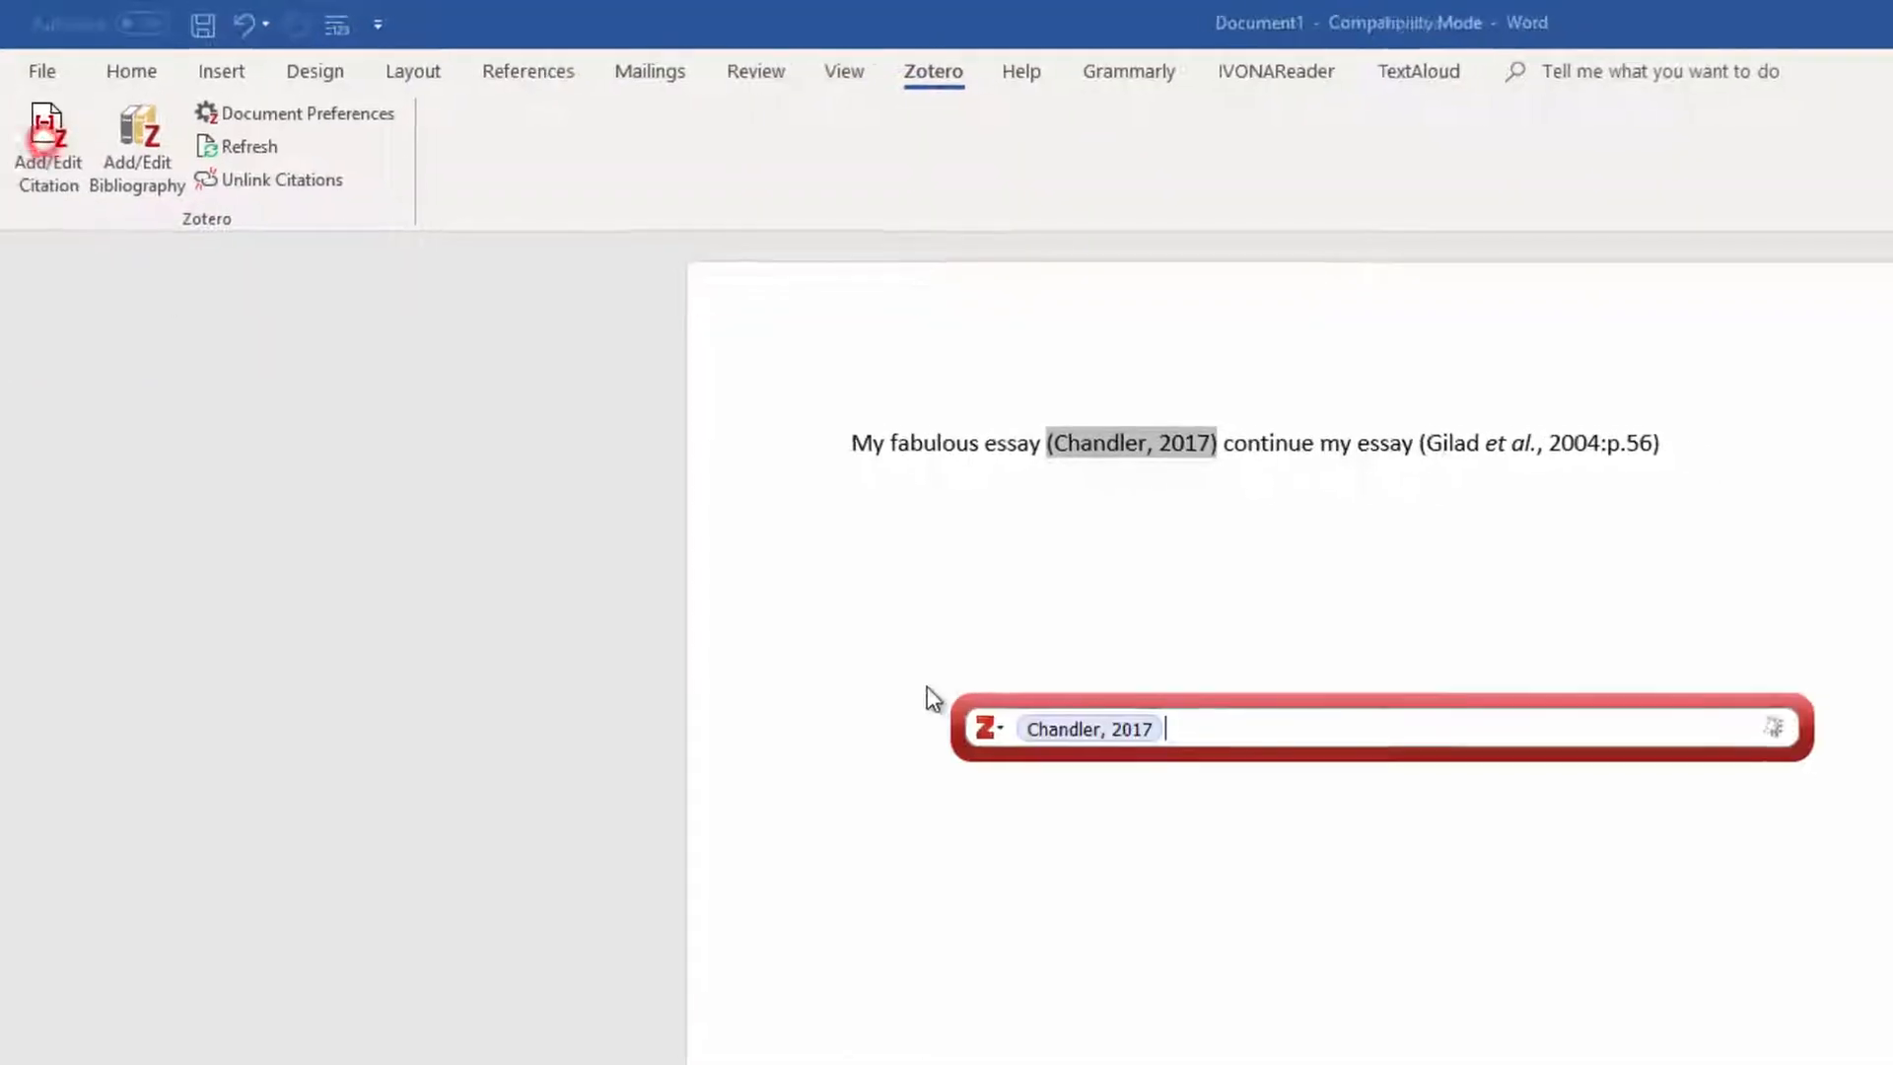
click(928, 687)
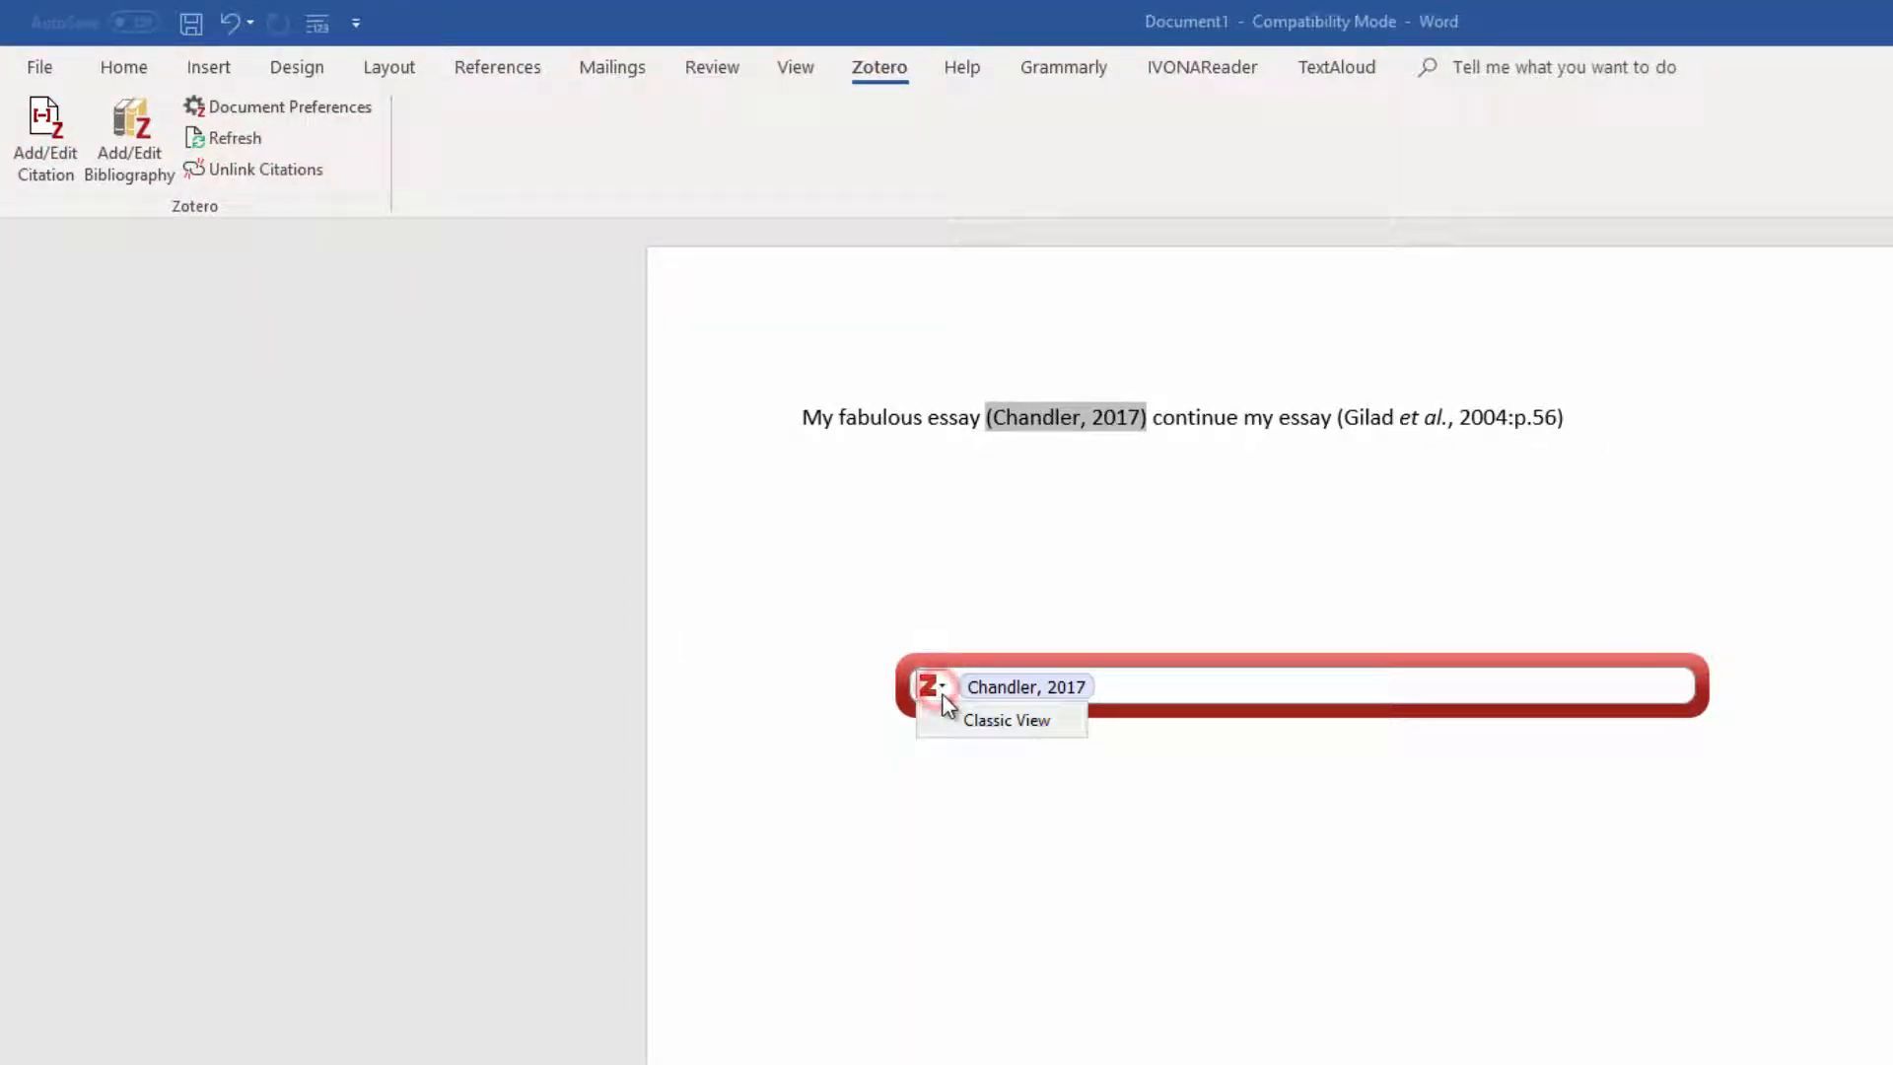
click(962, 718)
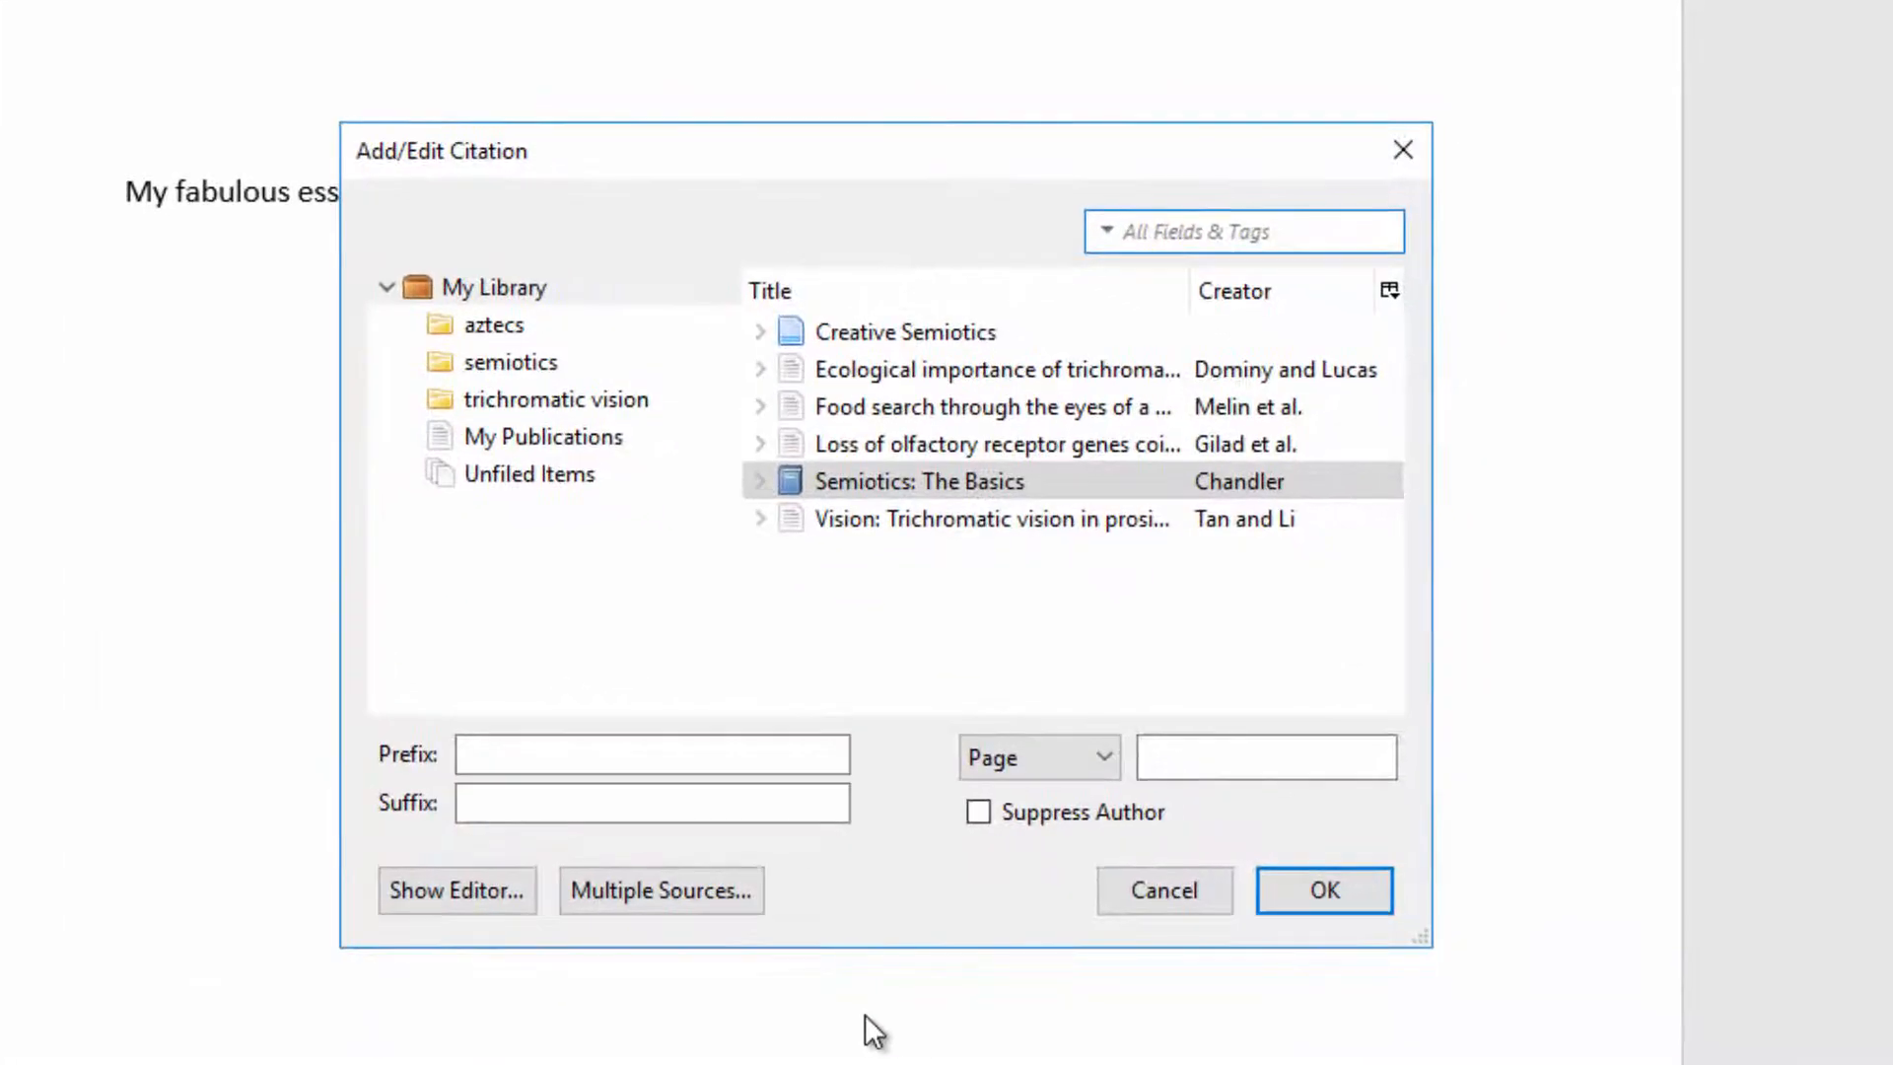
click(437, 890)
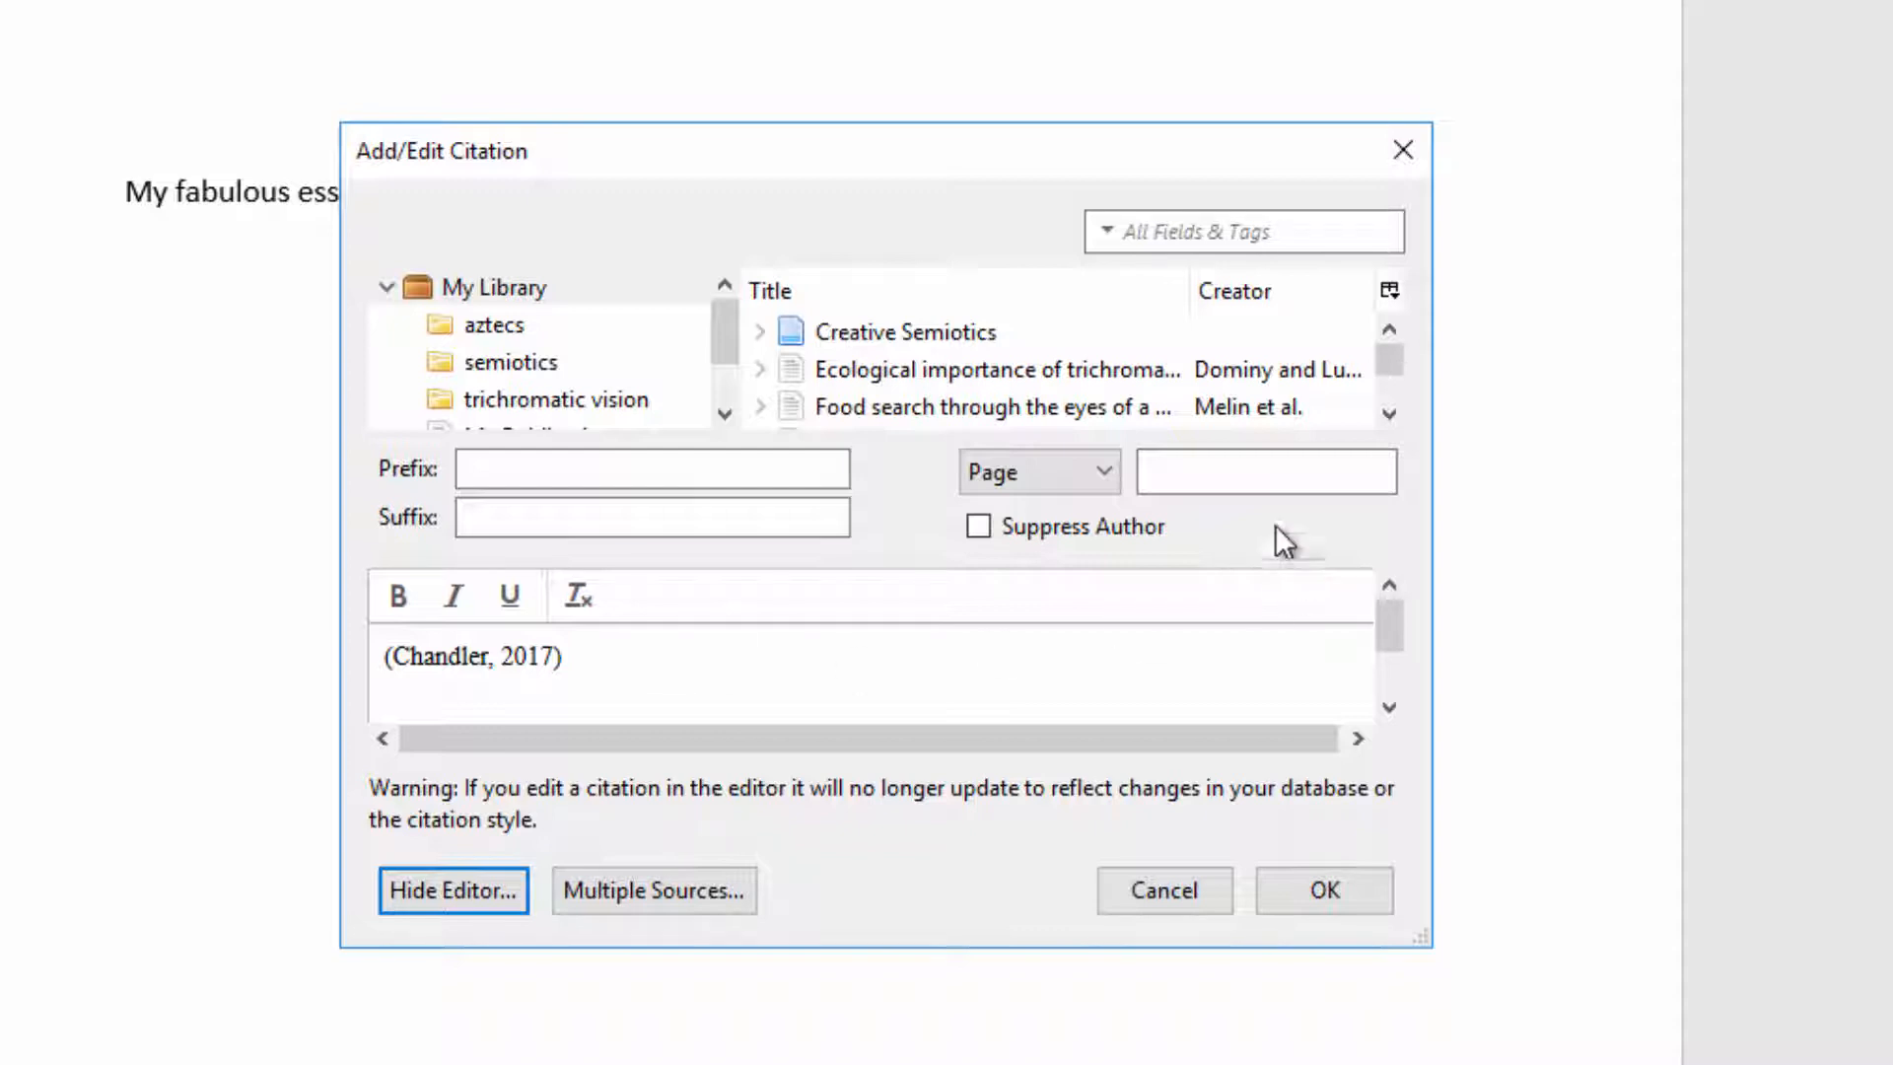
click(1251, 469)
text(23)
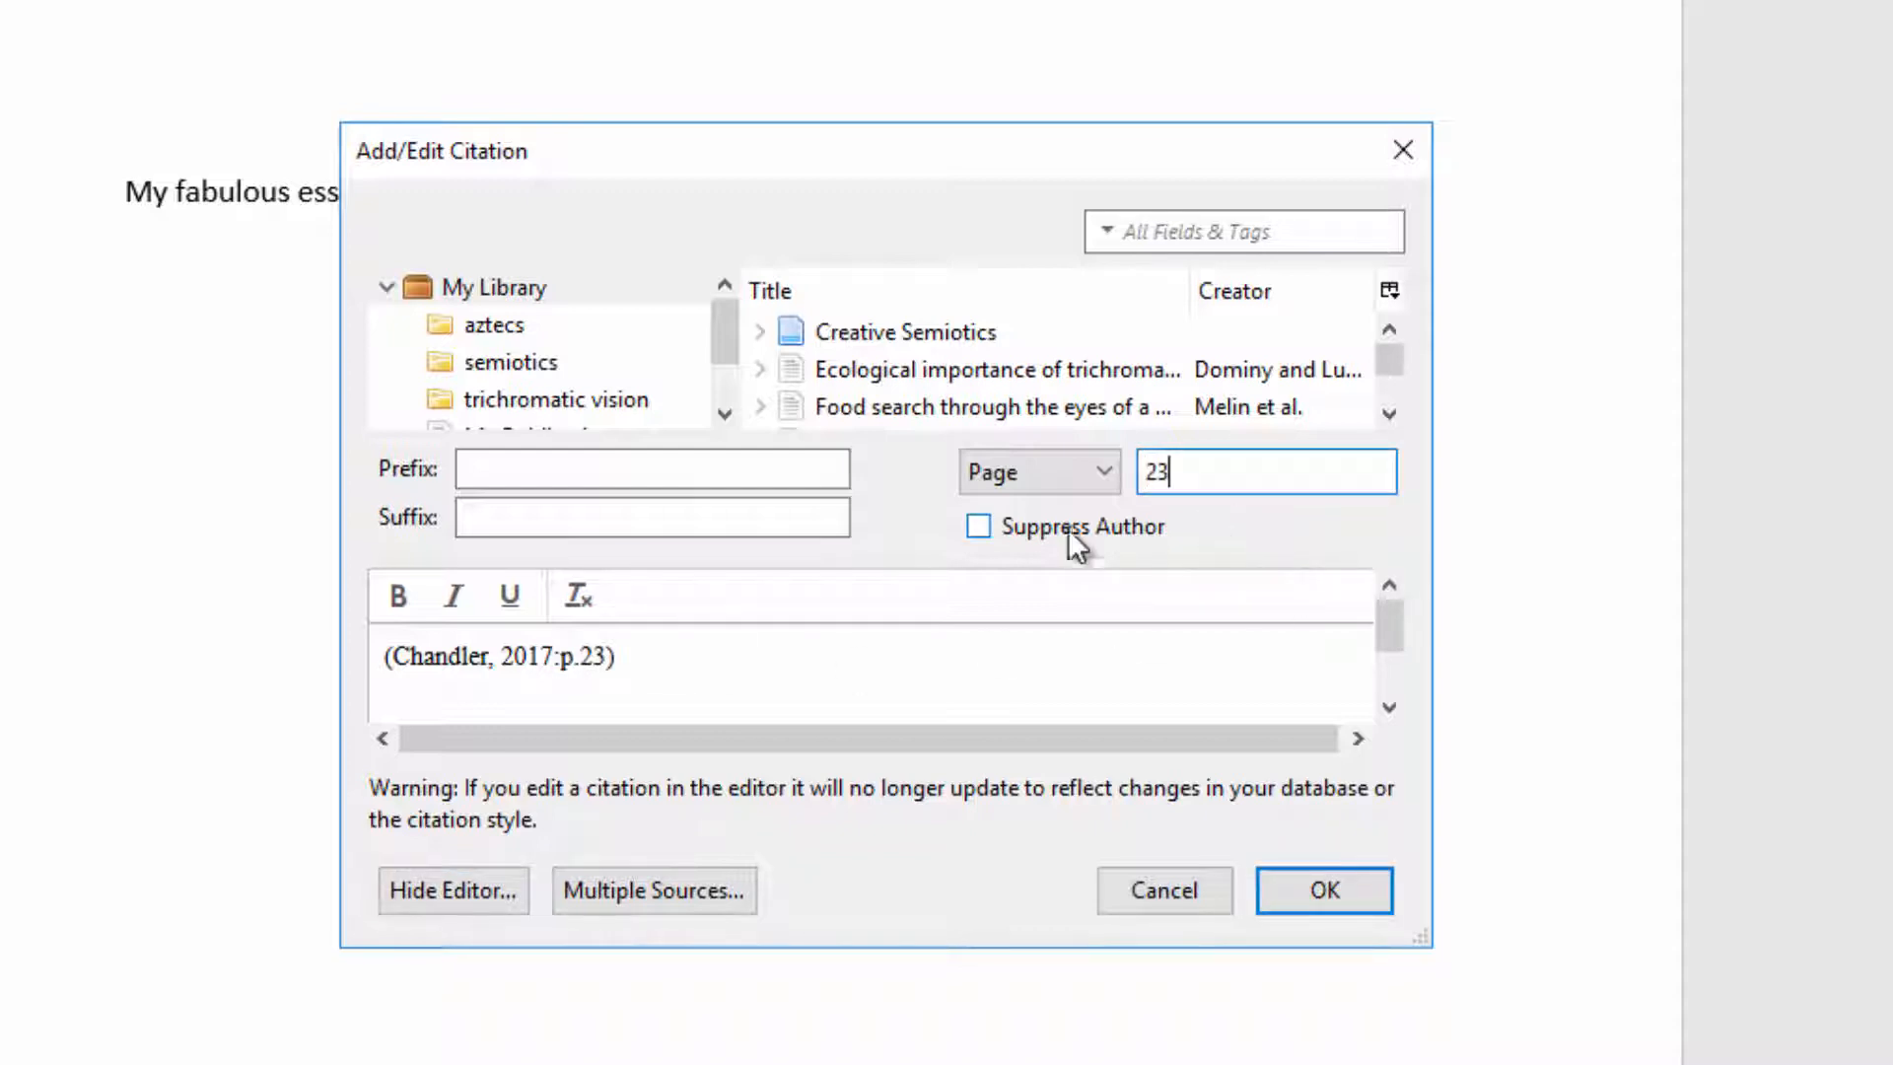
click(1335, 885)
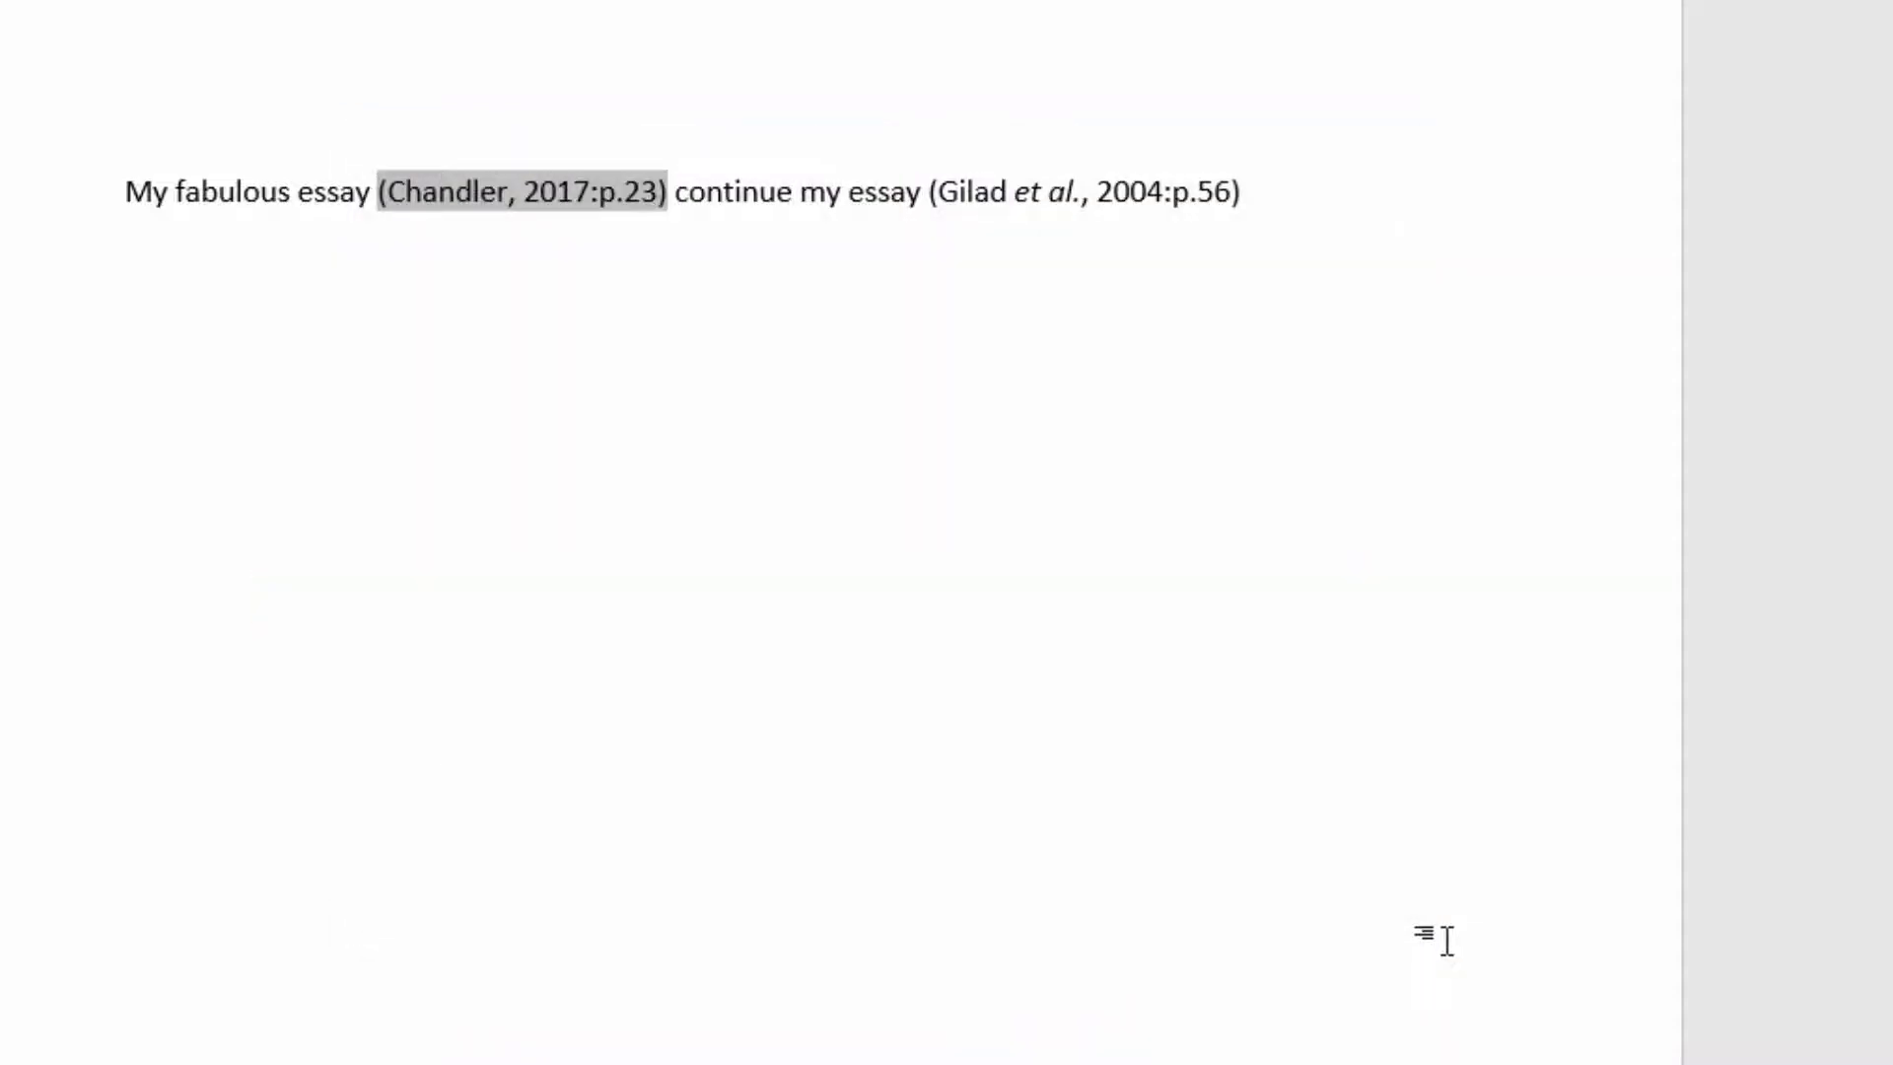
Step: End the sentence with a full stop and start a new paragraph reading "More writing"
click(756, 199)
click(1328, 208)
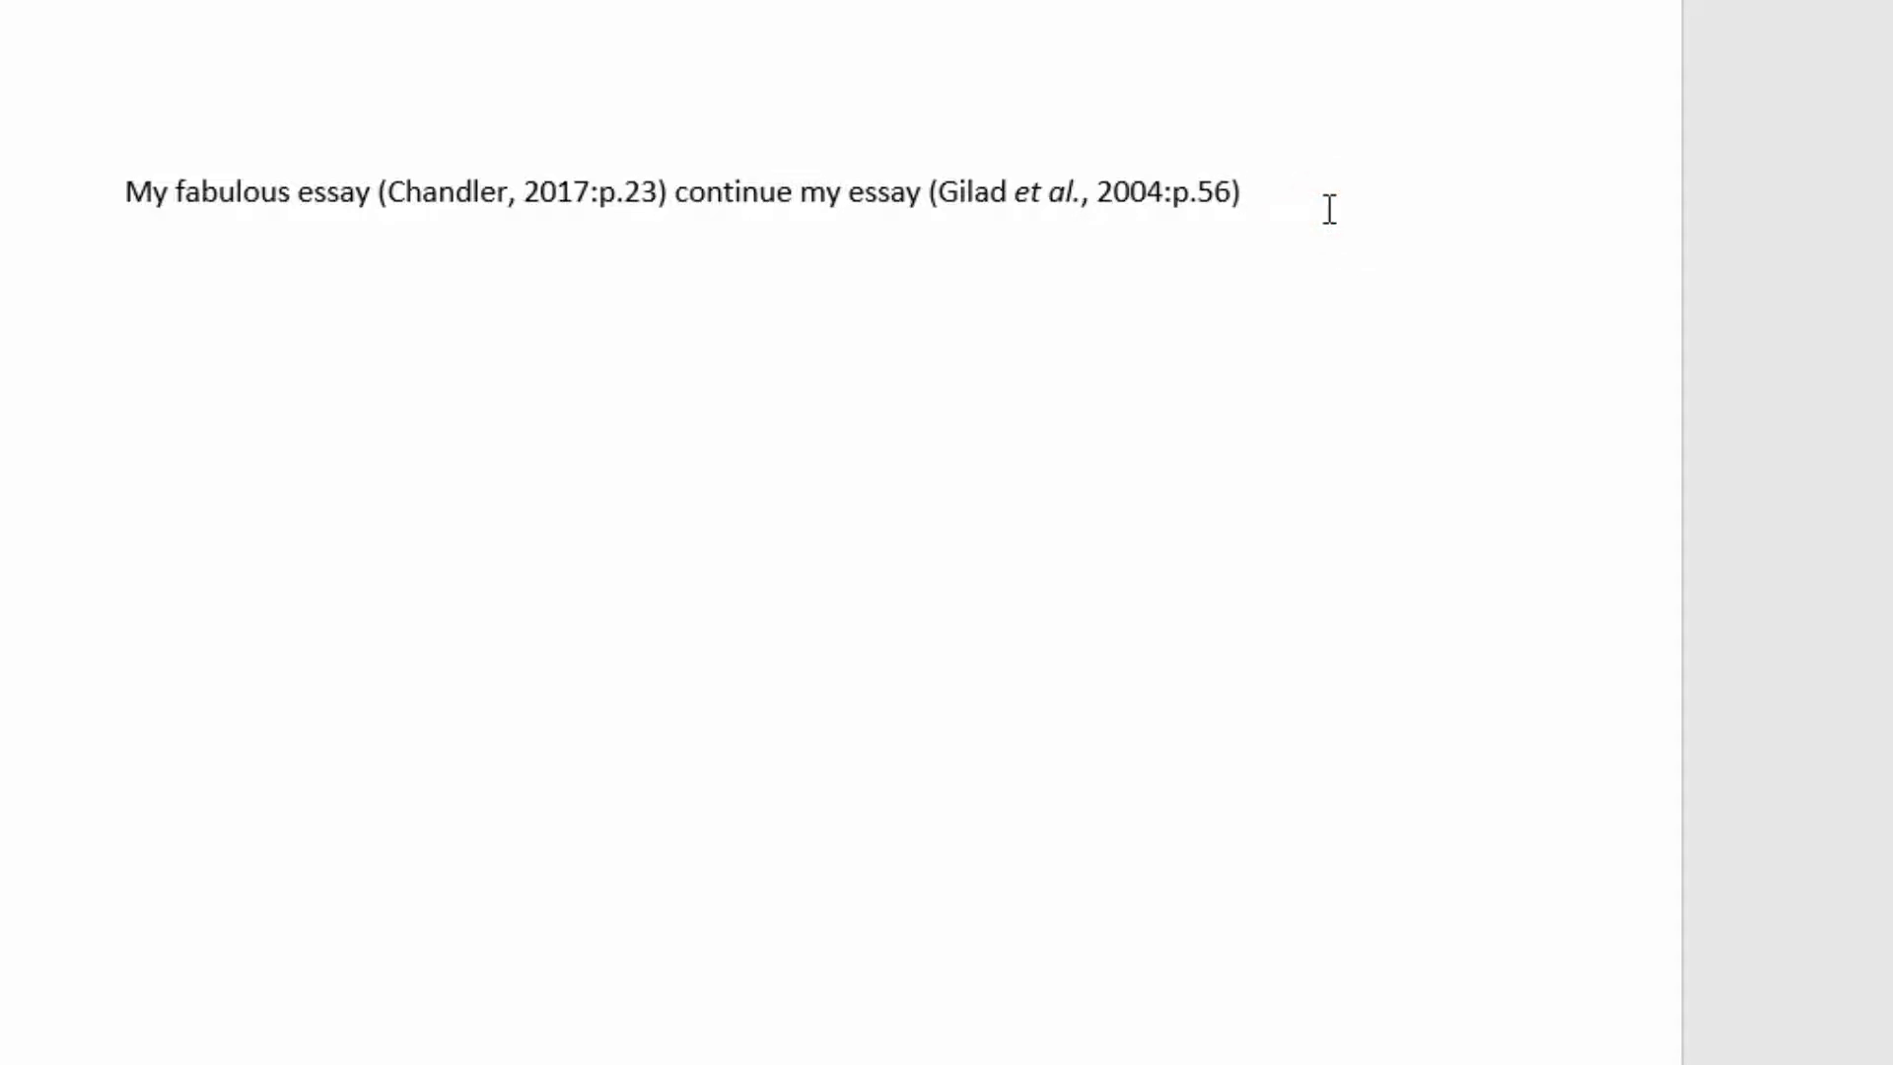
text(.)
key(Return)
key(Return)
text(More wr)
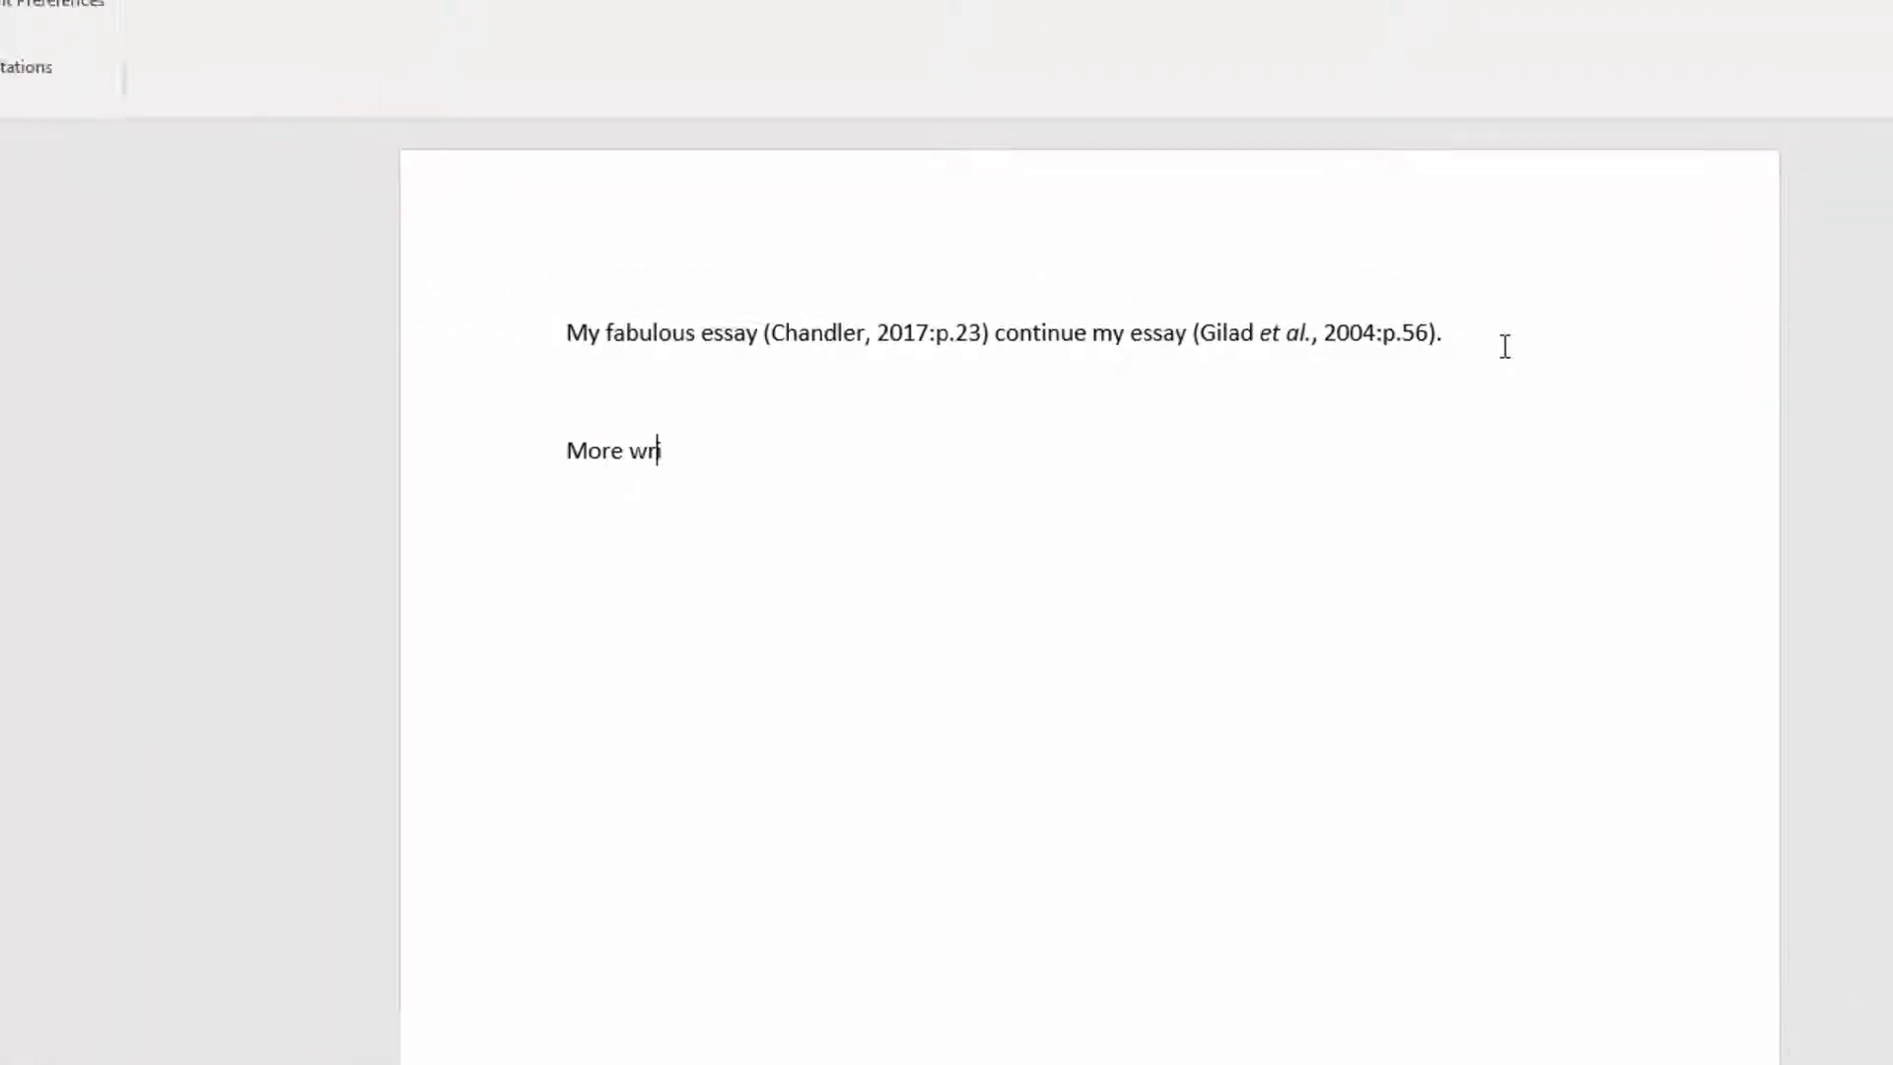
text(iting)
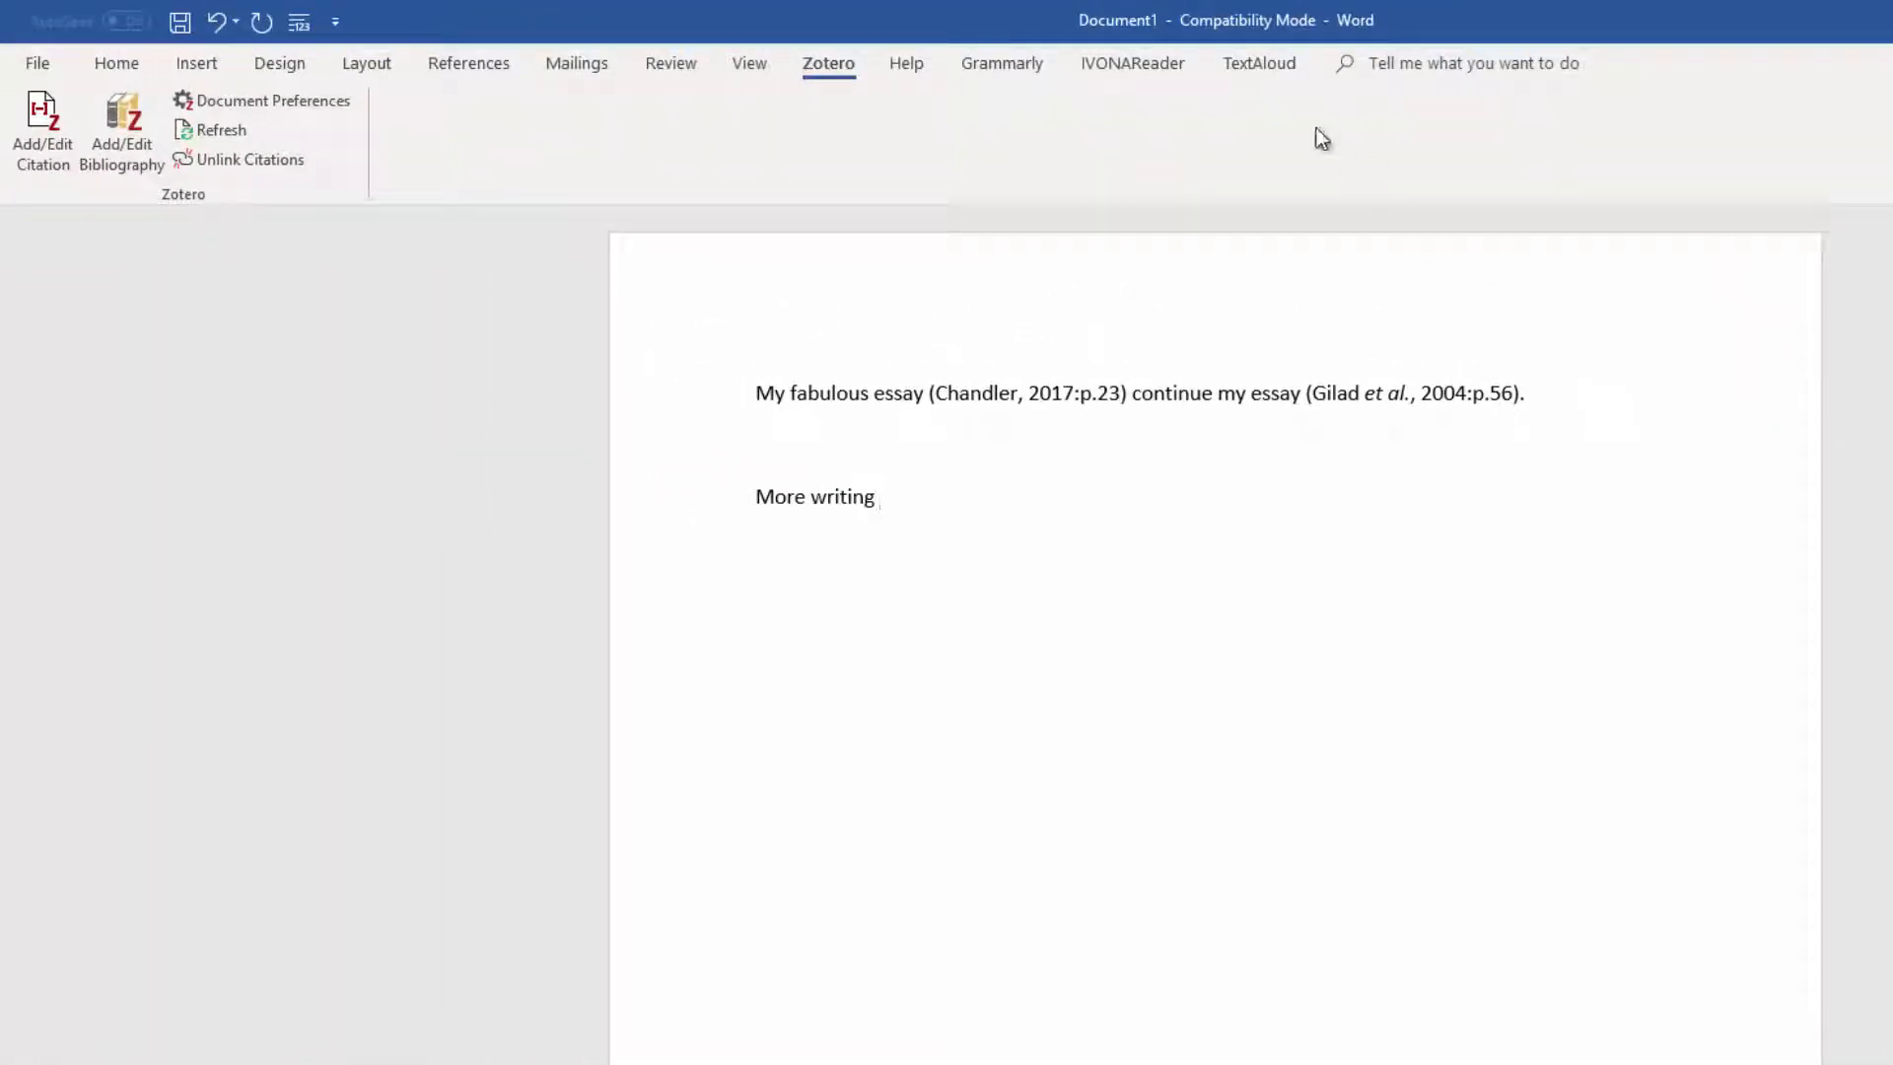
Step: Start a new citation after "More writing", switch it to Classic View and enable multiple sources
click(41, 116)
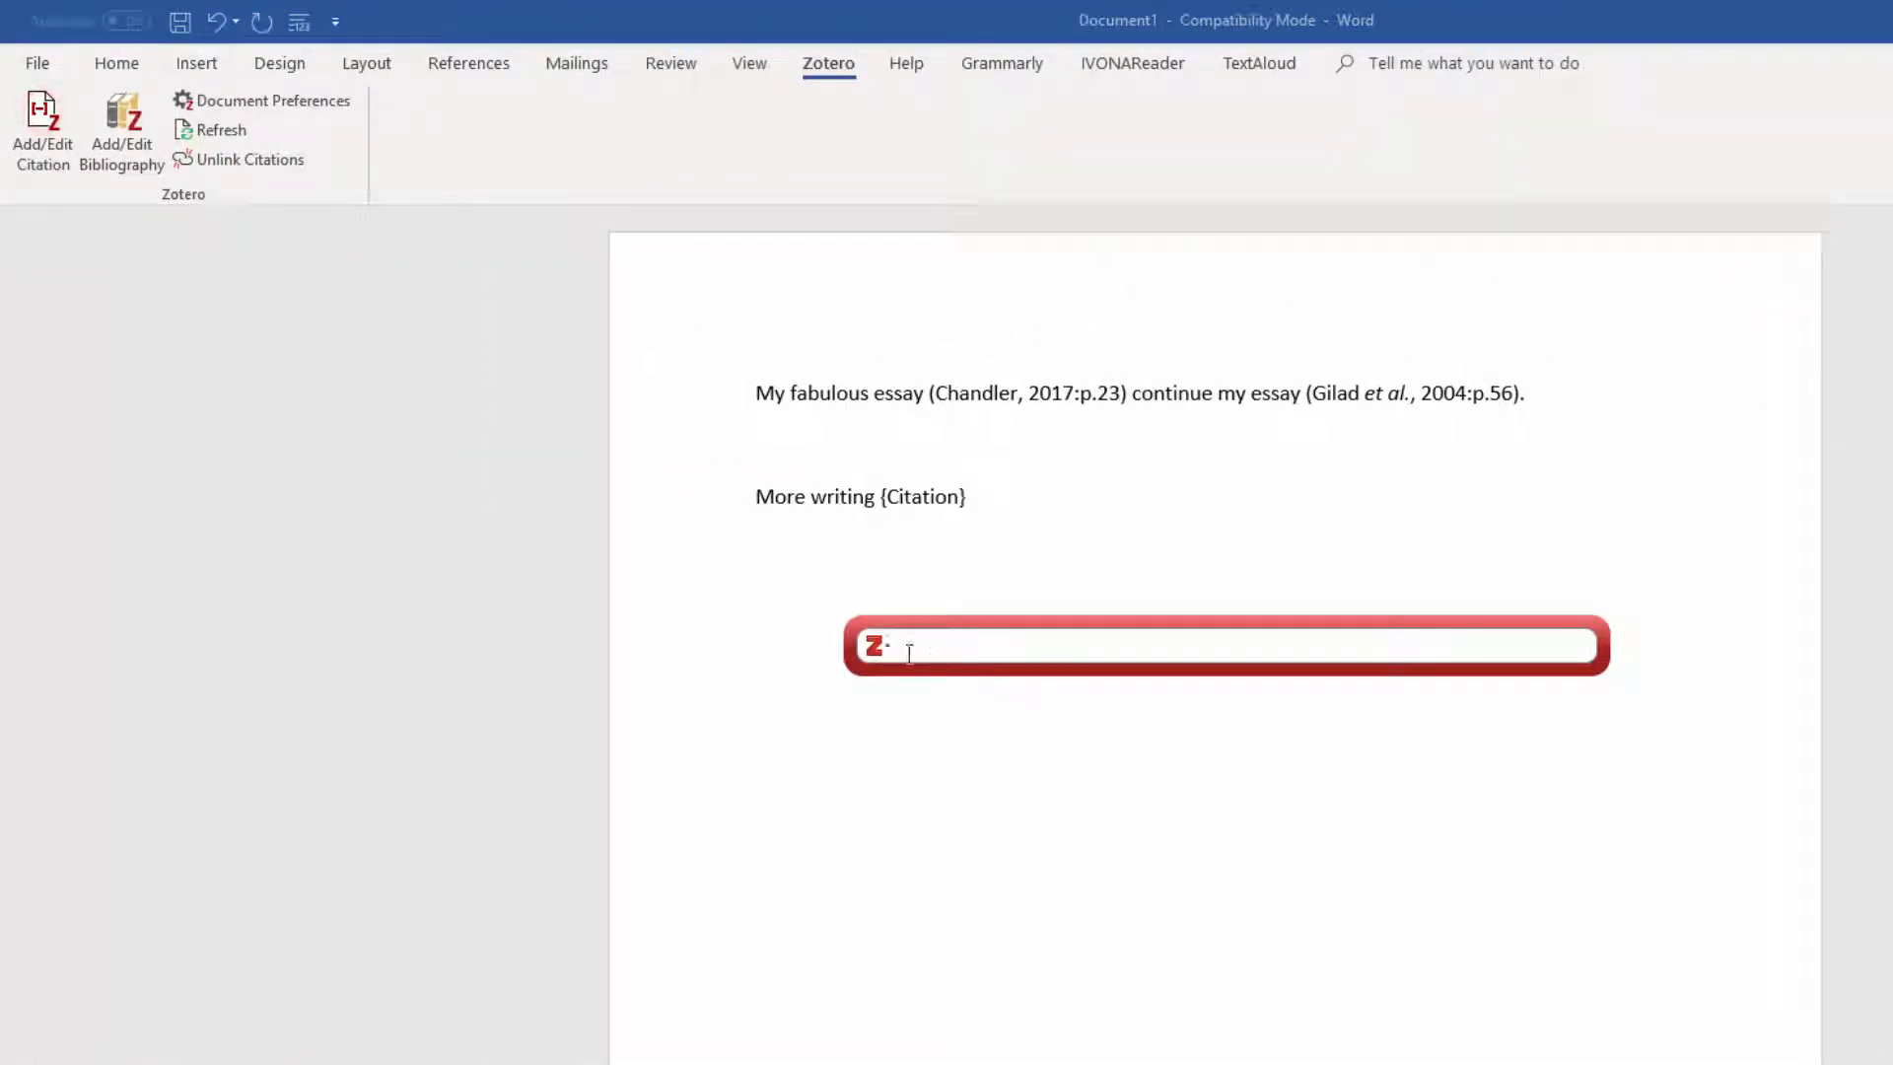
click(885, 653)
click(909, 684)
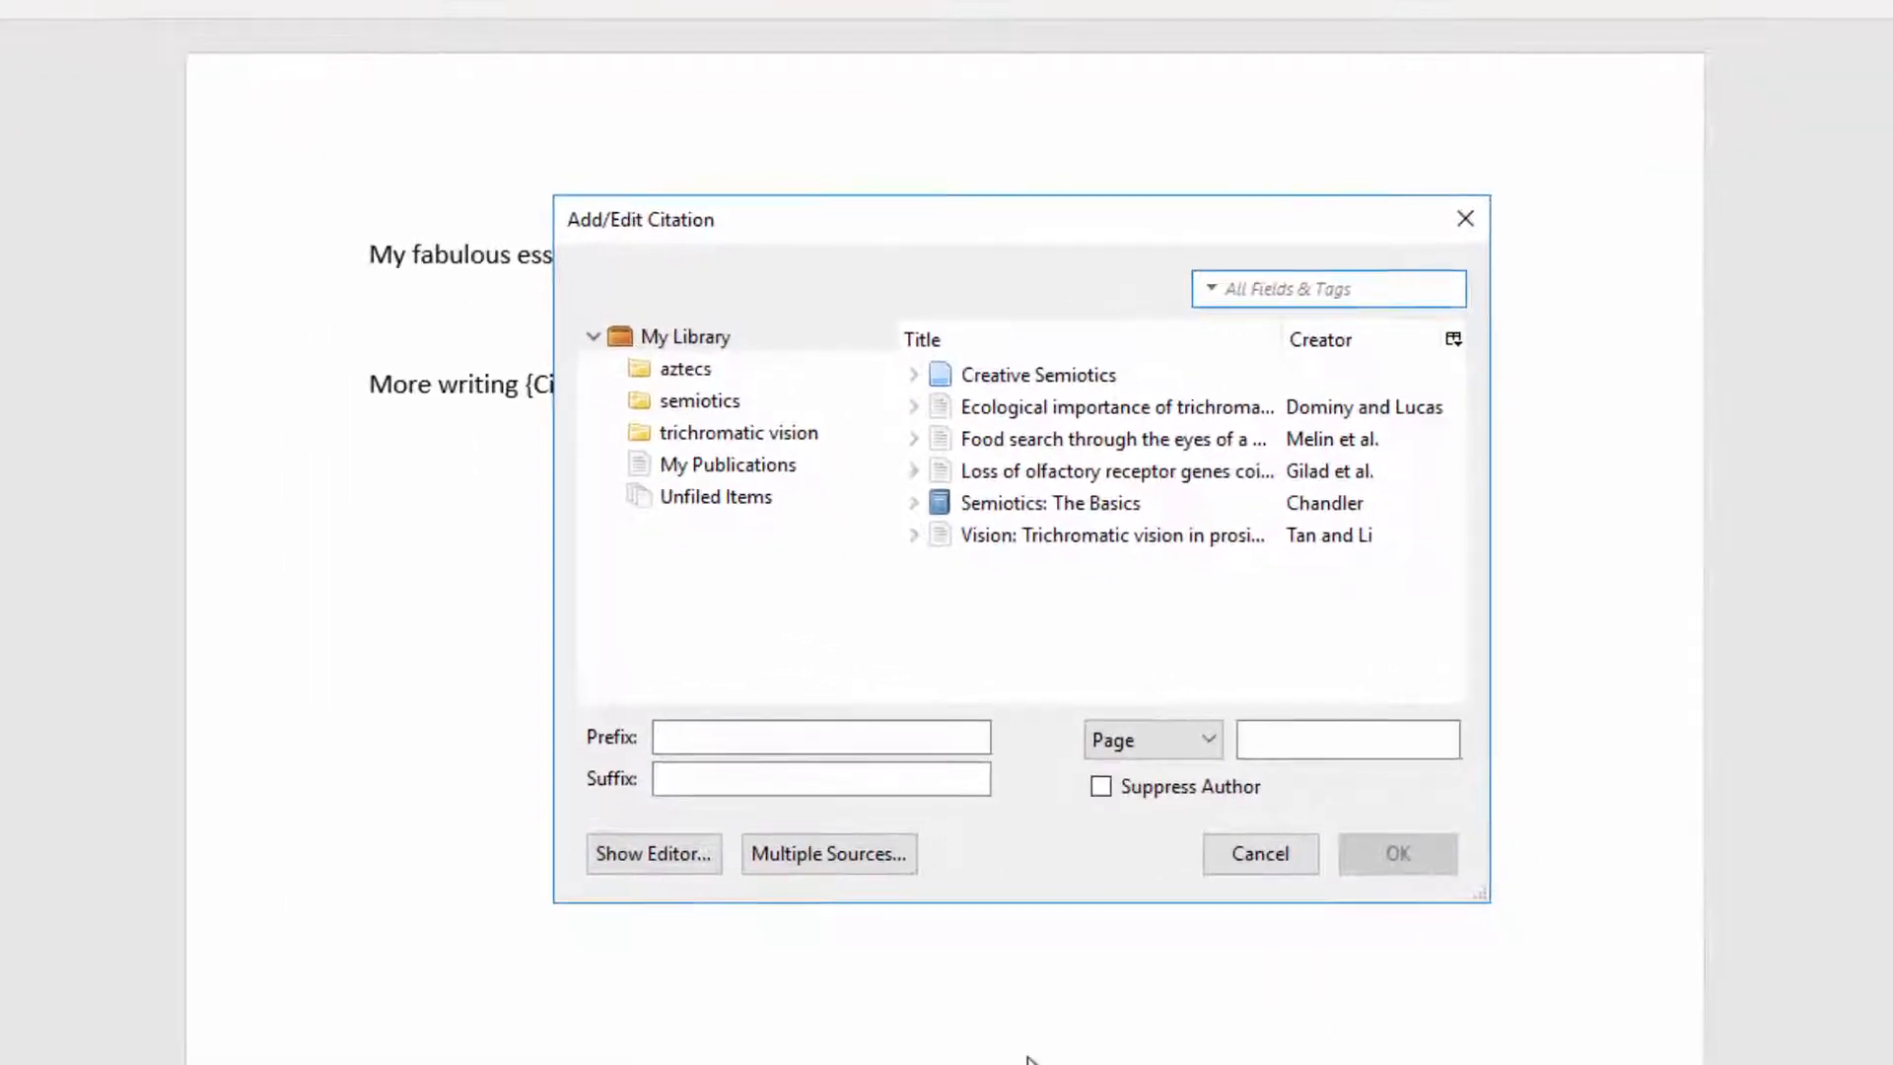
click(828, 854)
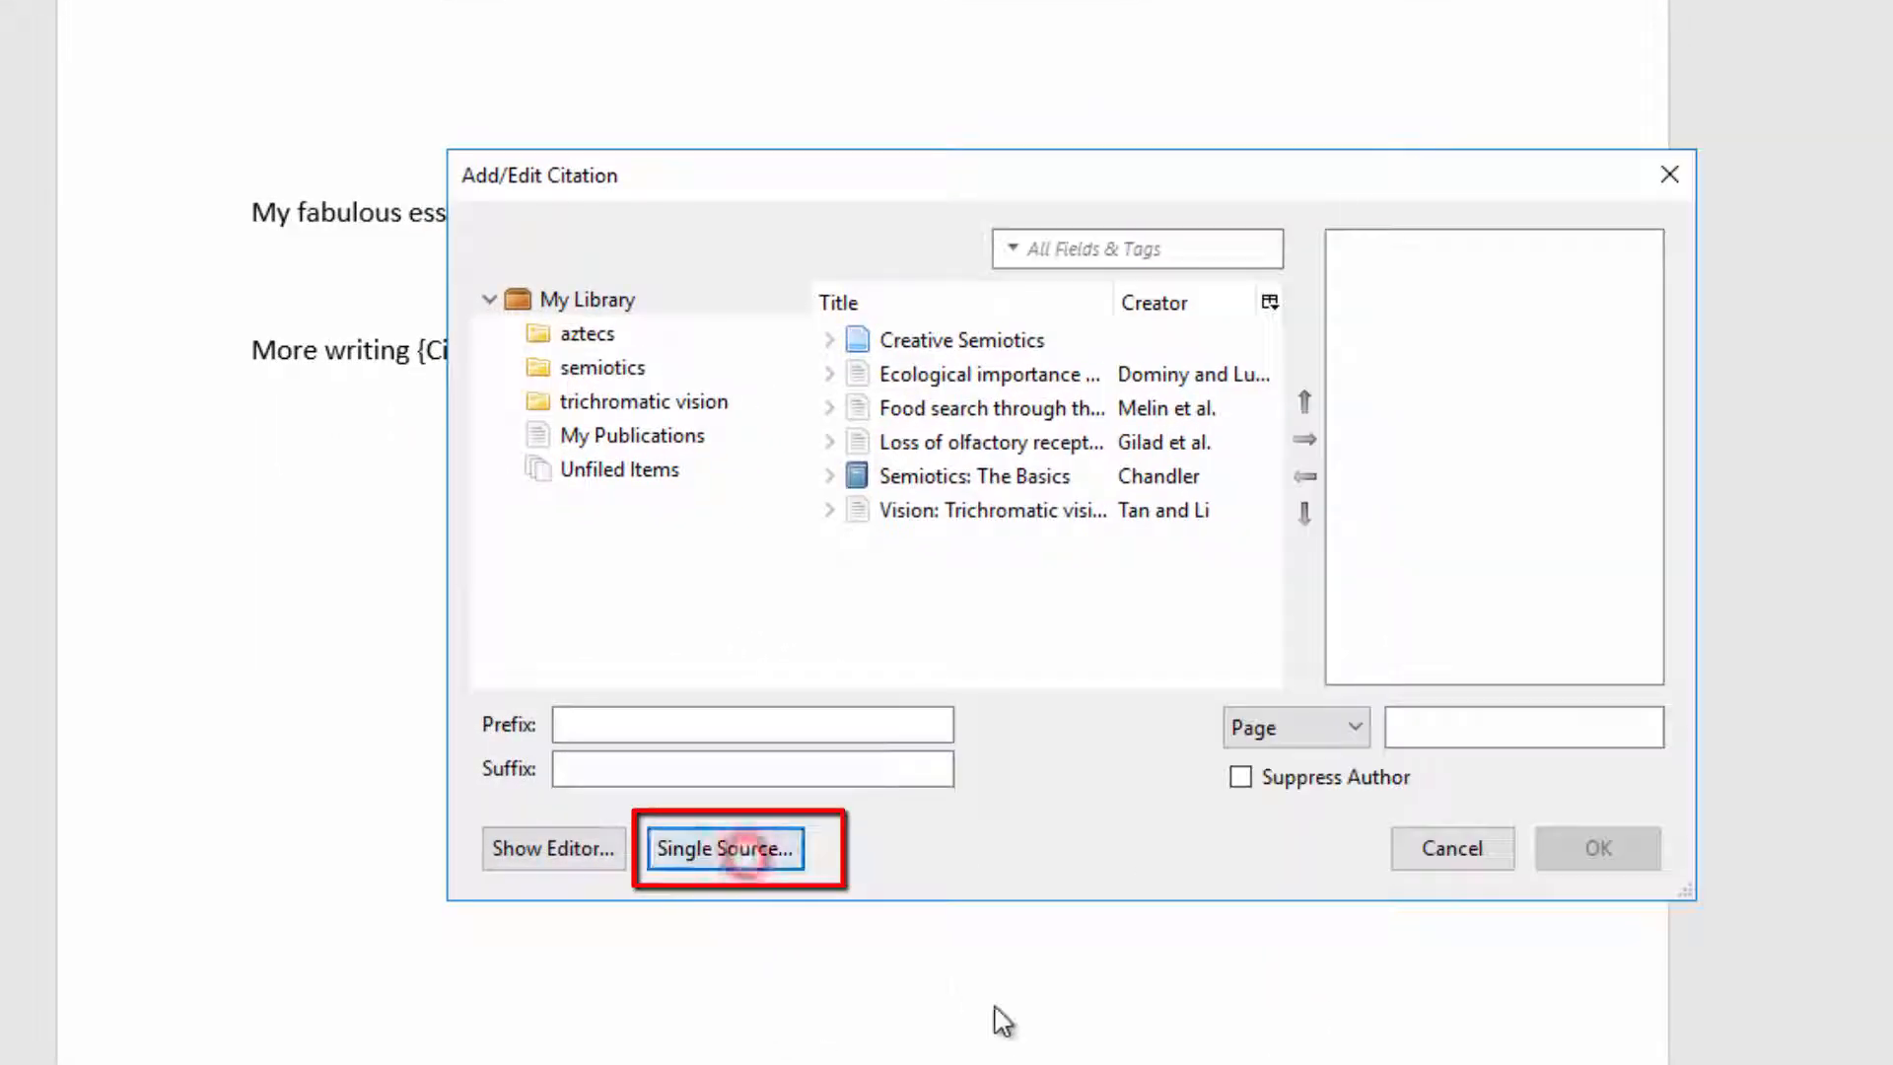
Step: Add Creative Semiotics and the Tan and Li trichromatic vision item to the citation's source list
click(949, 339)
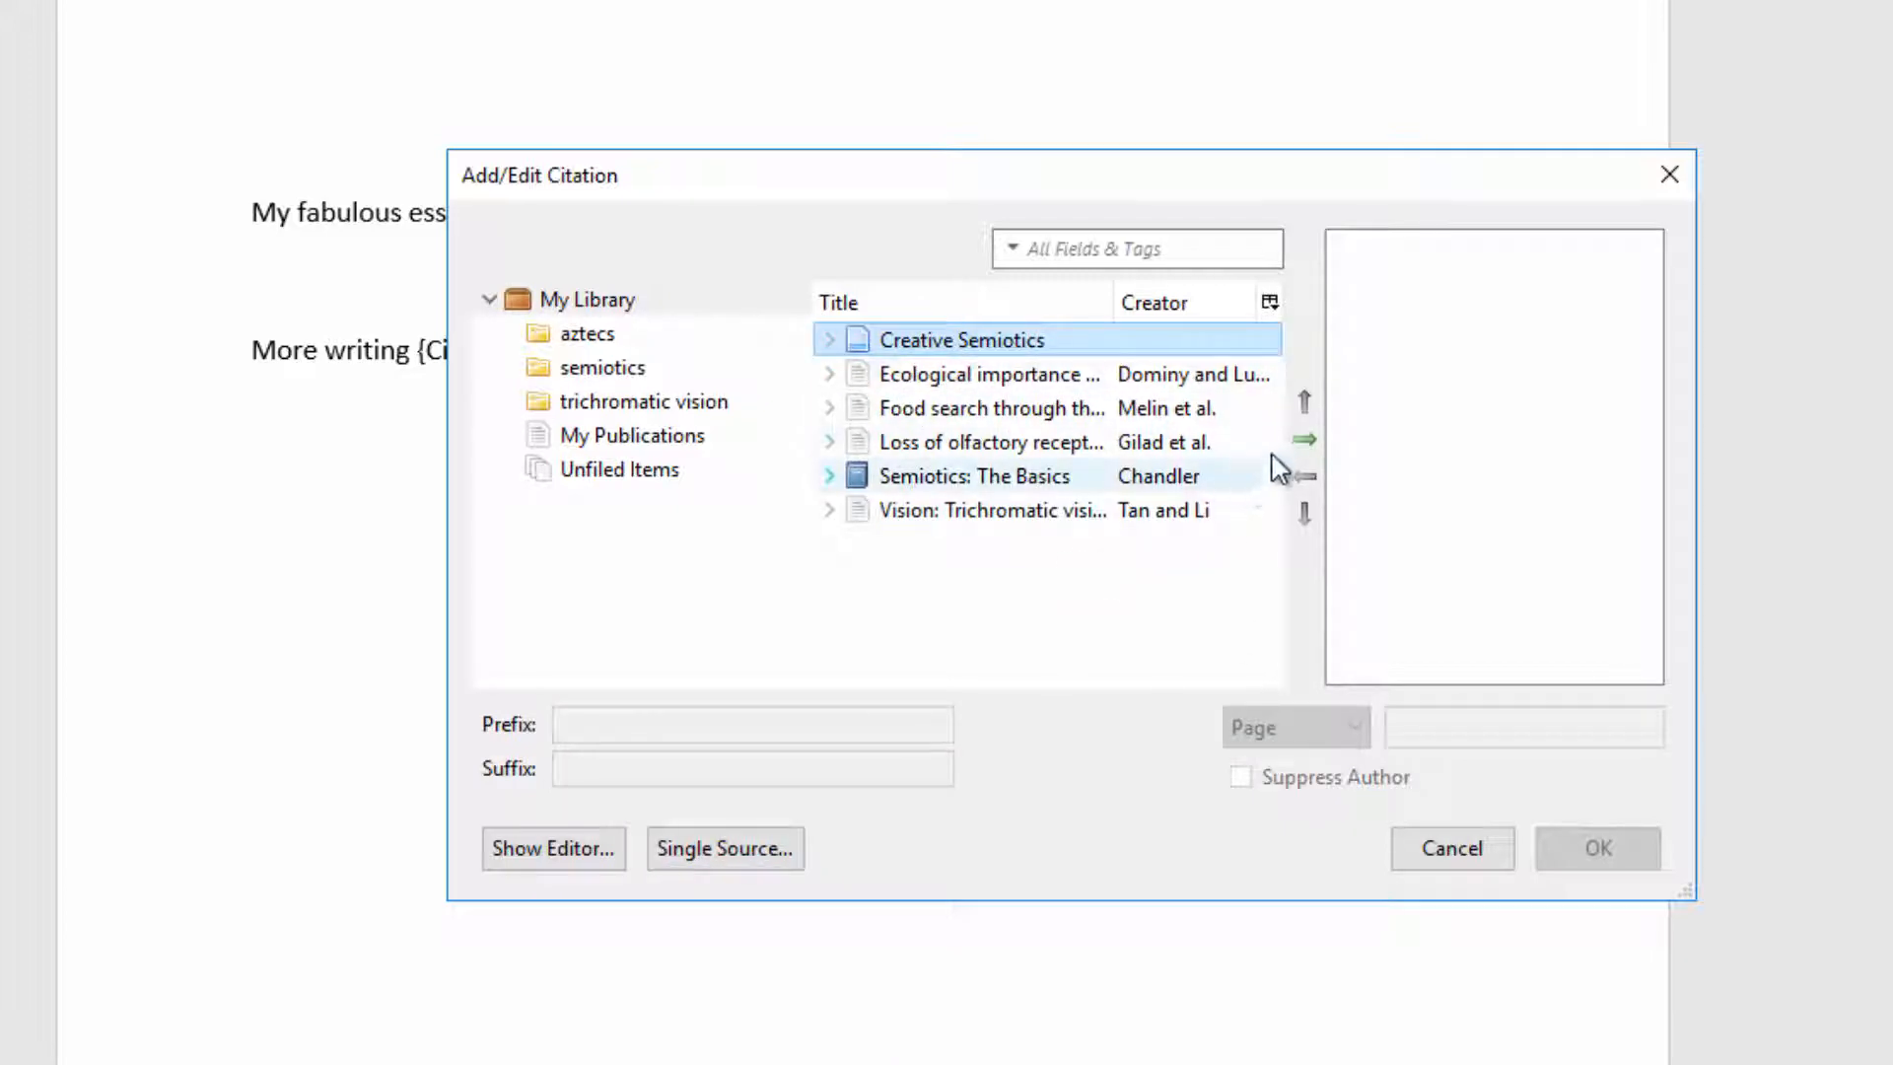
click(1307, 440)
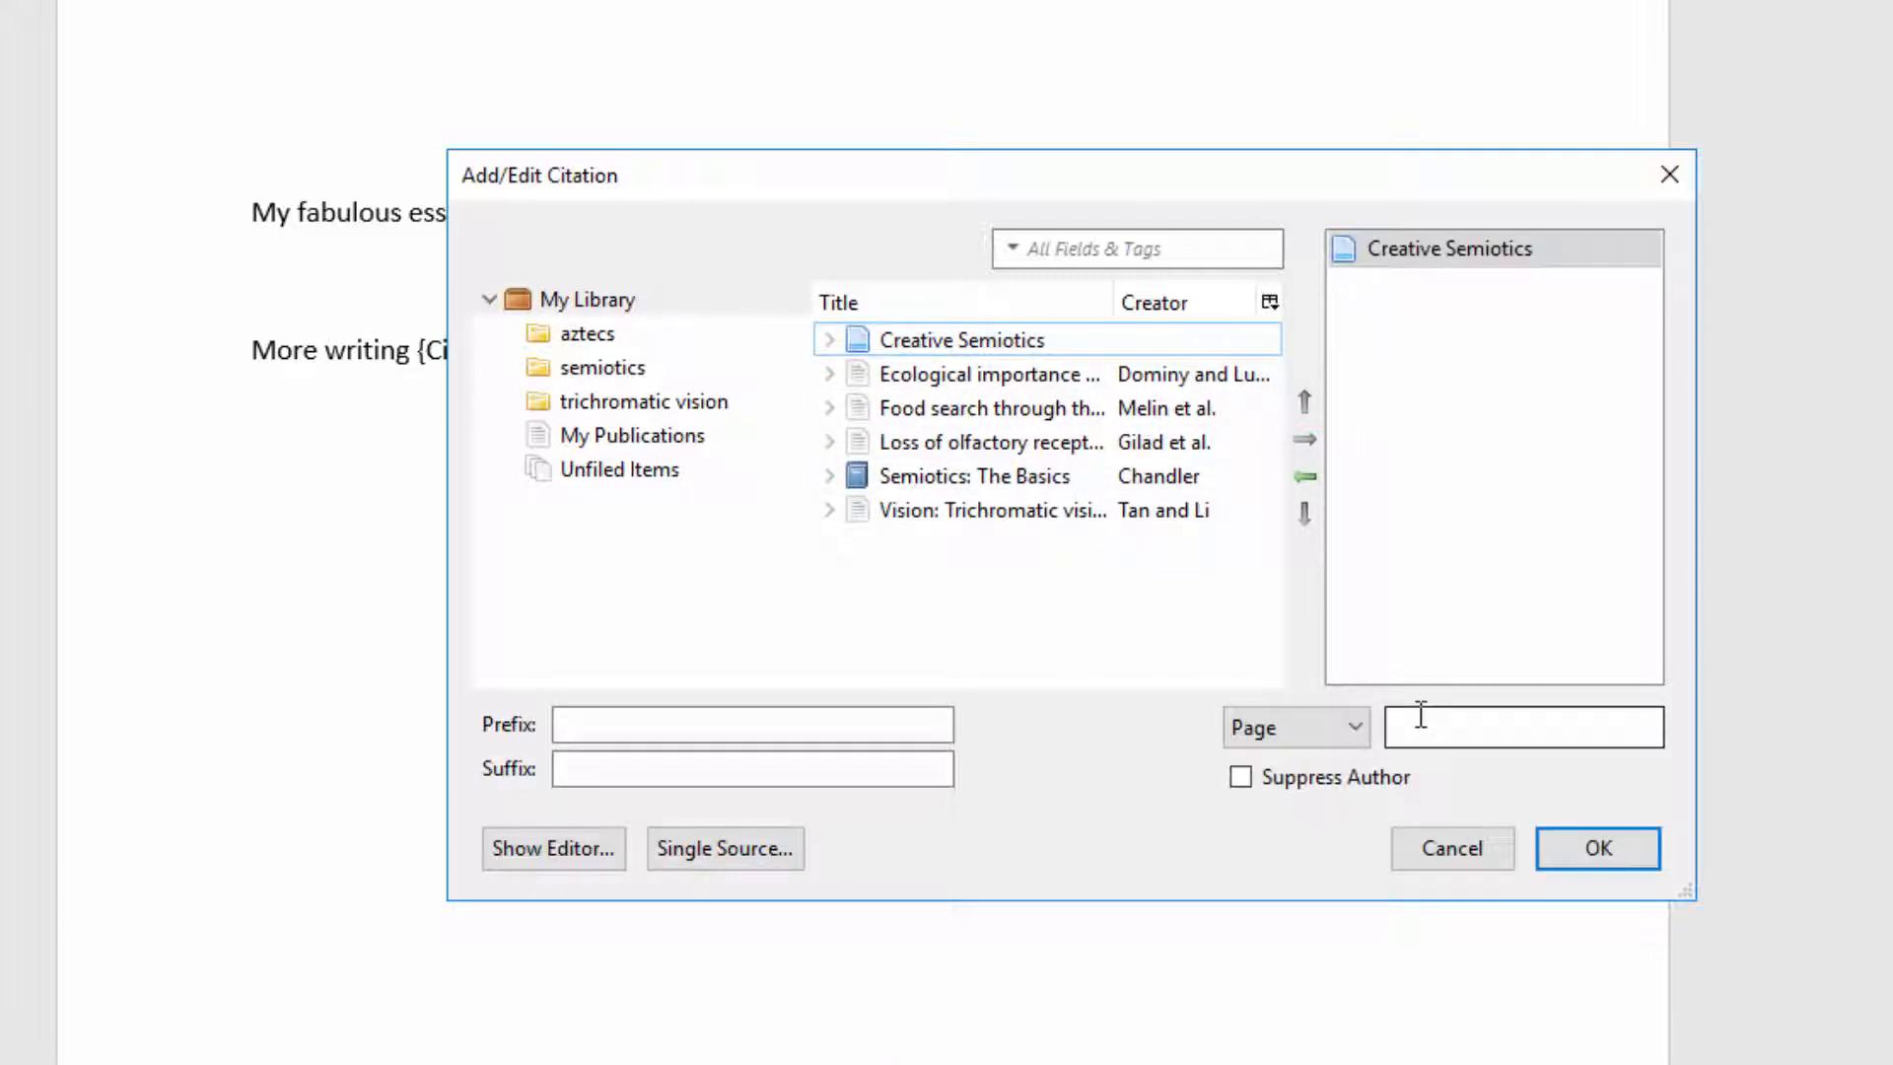
click(955, 515)
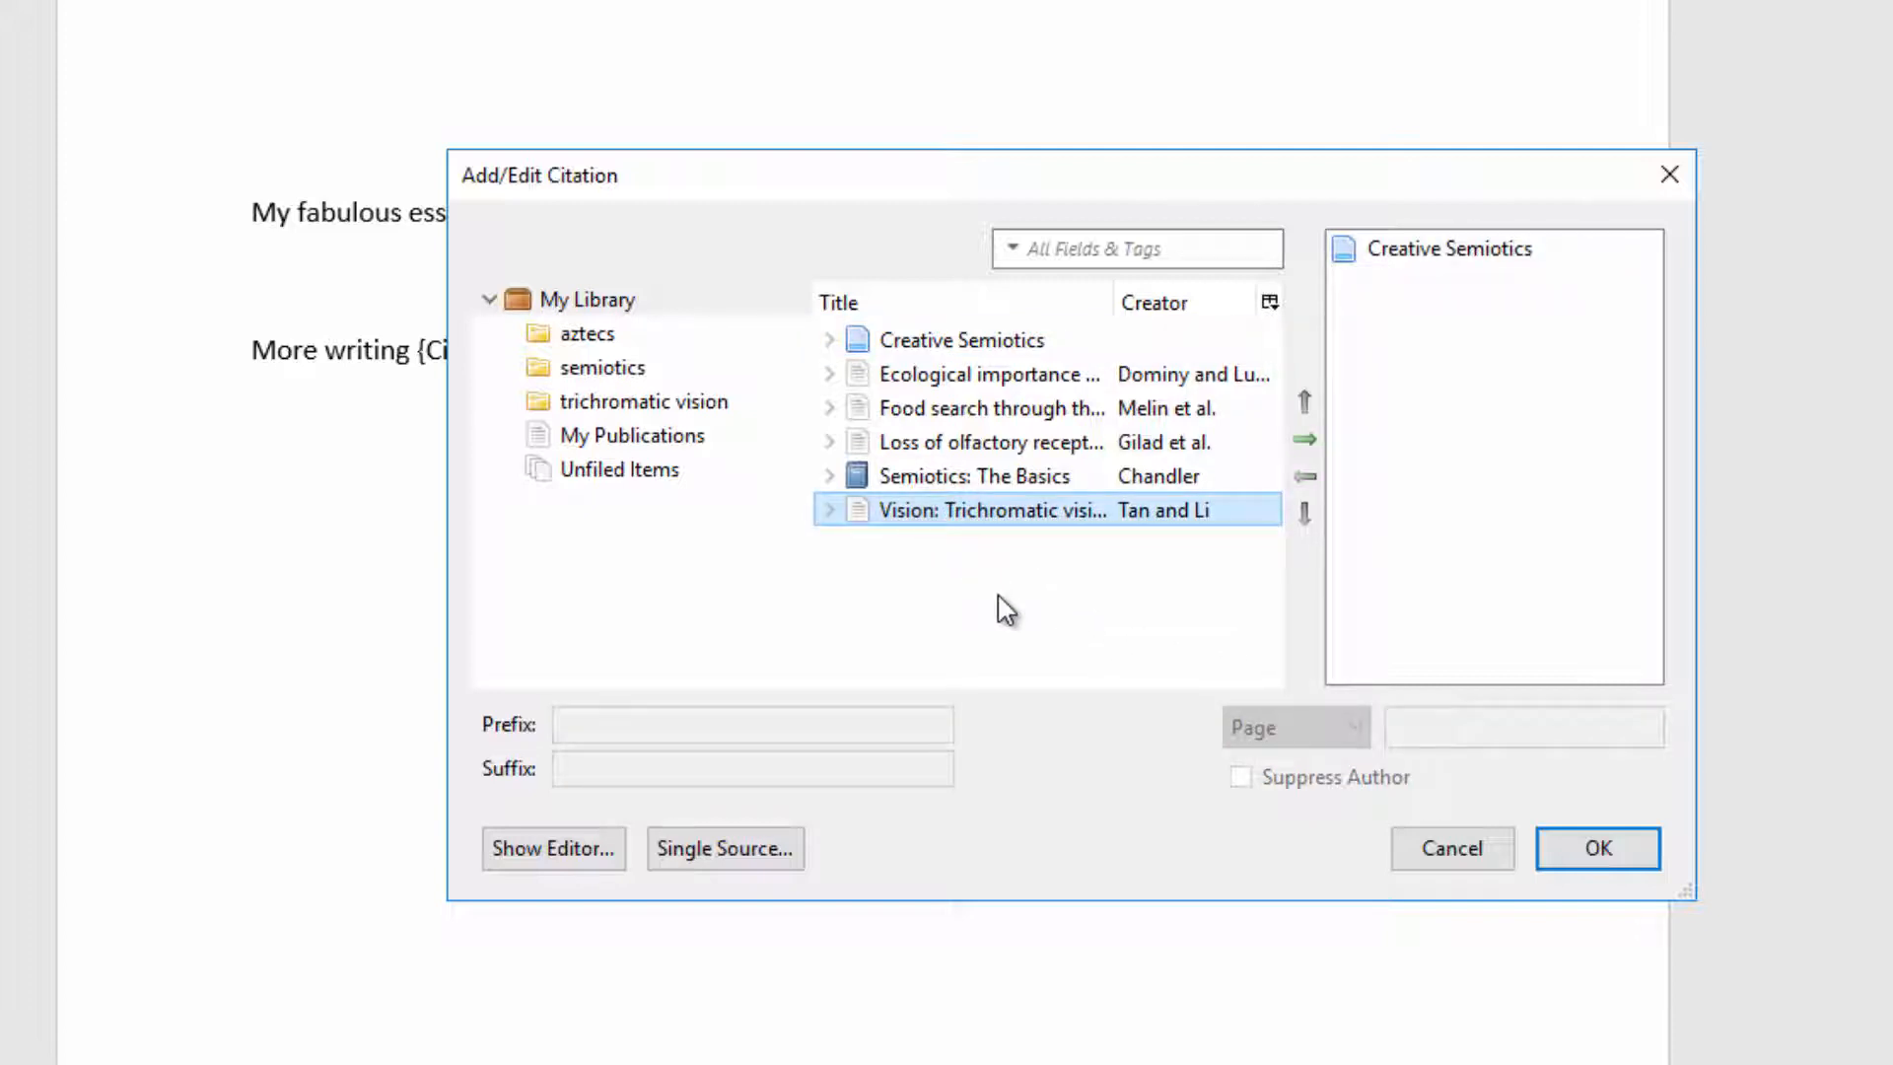
click(1304, 441)
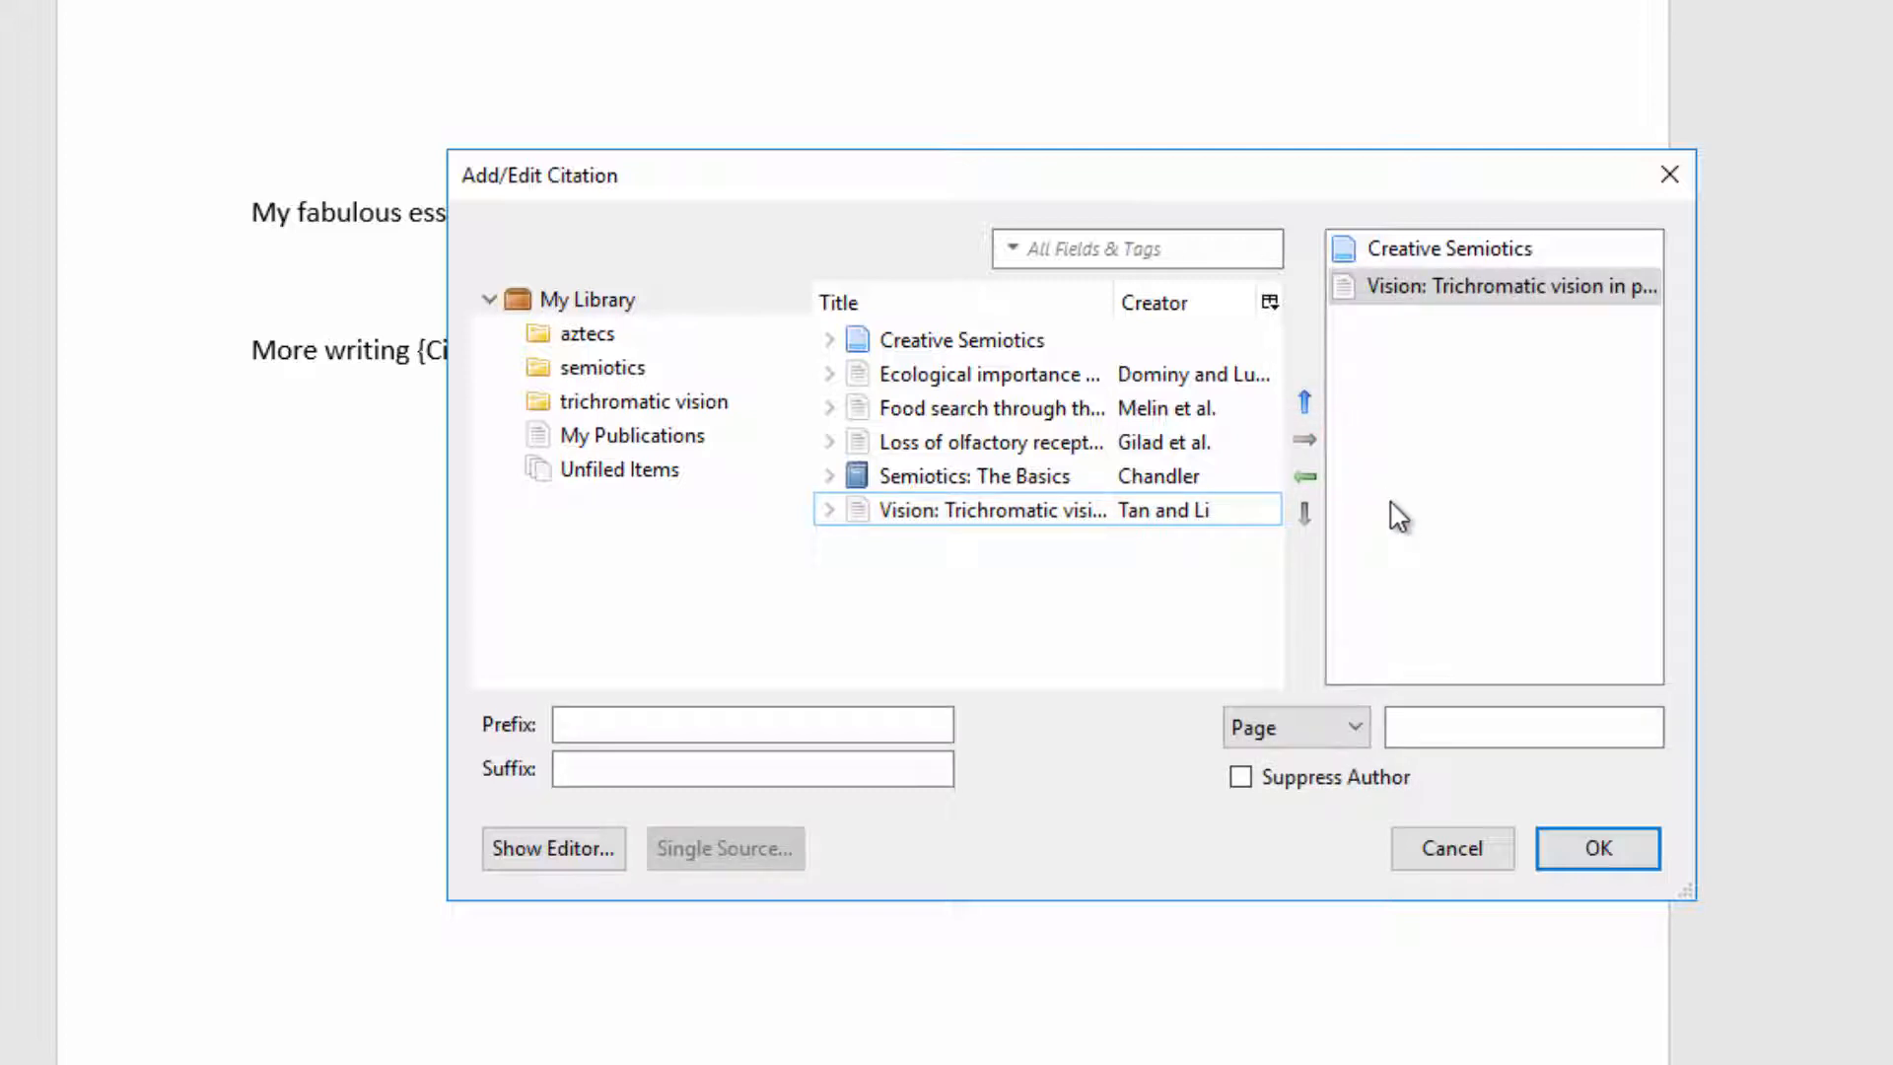
Step: Move the Tan and Li item above Creative Semiotics, preview the citation in the editor, and insert it
click(1401, 287)
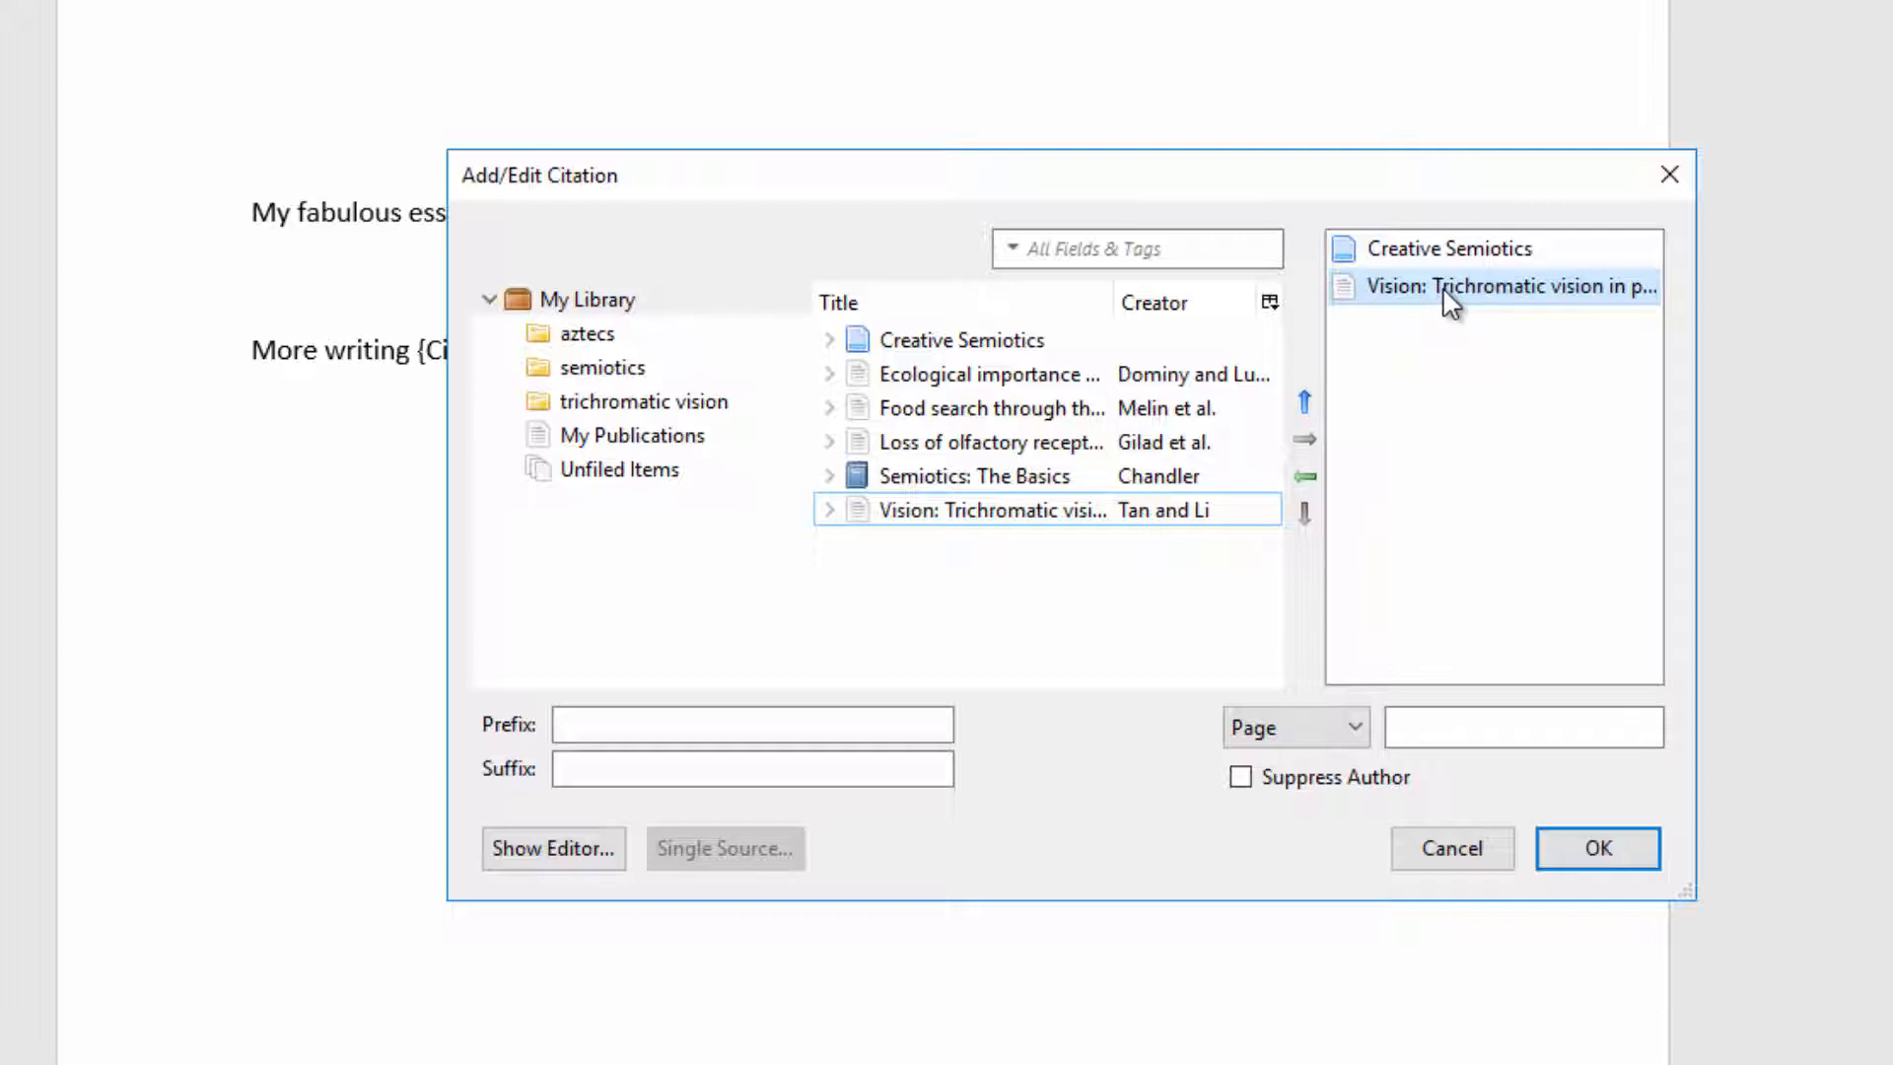
click(1306, 403)
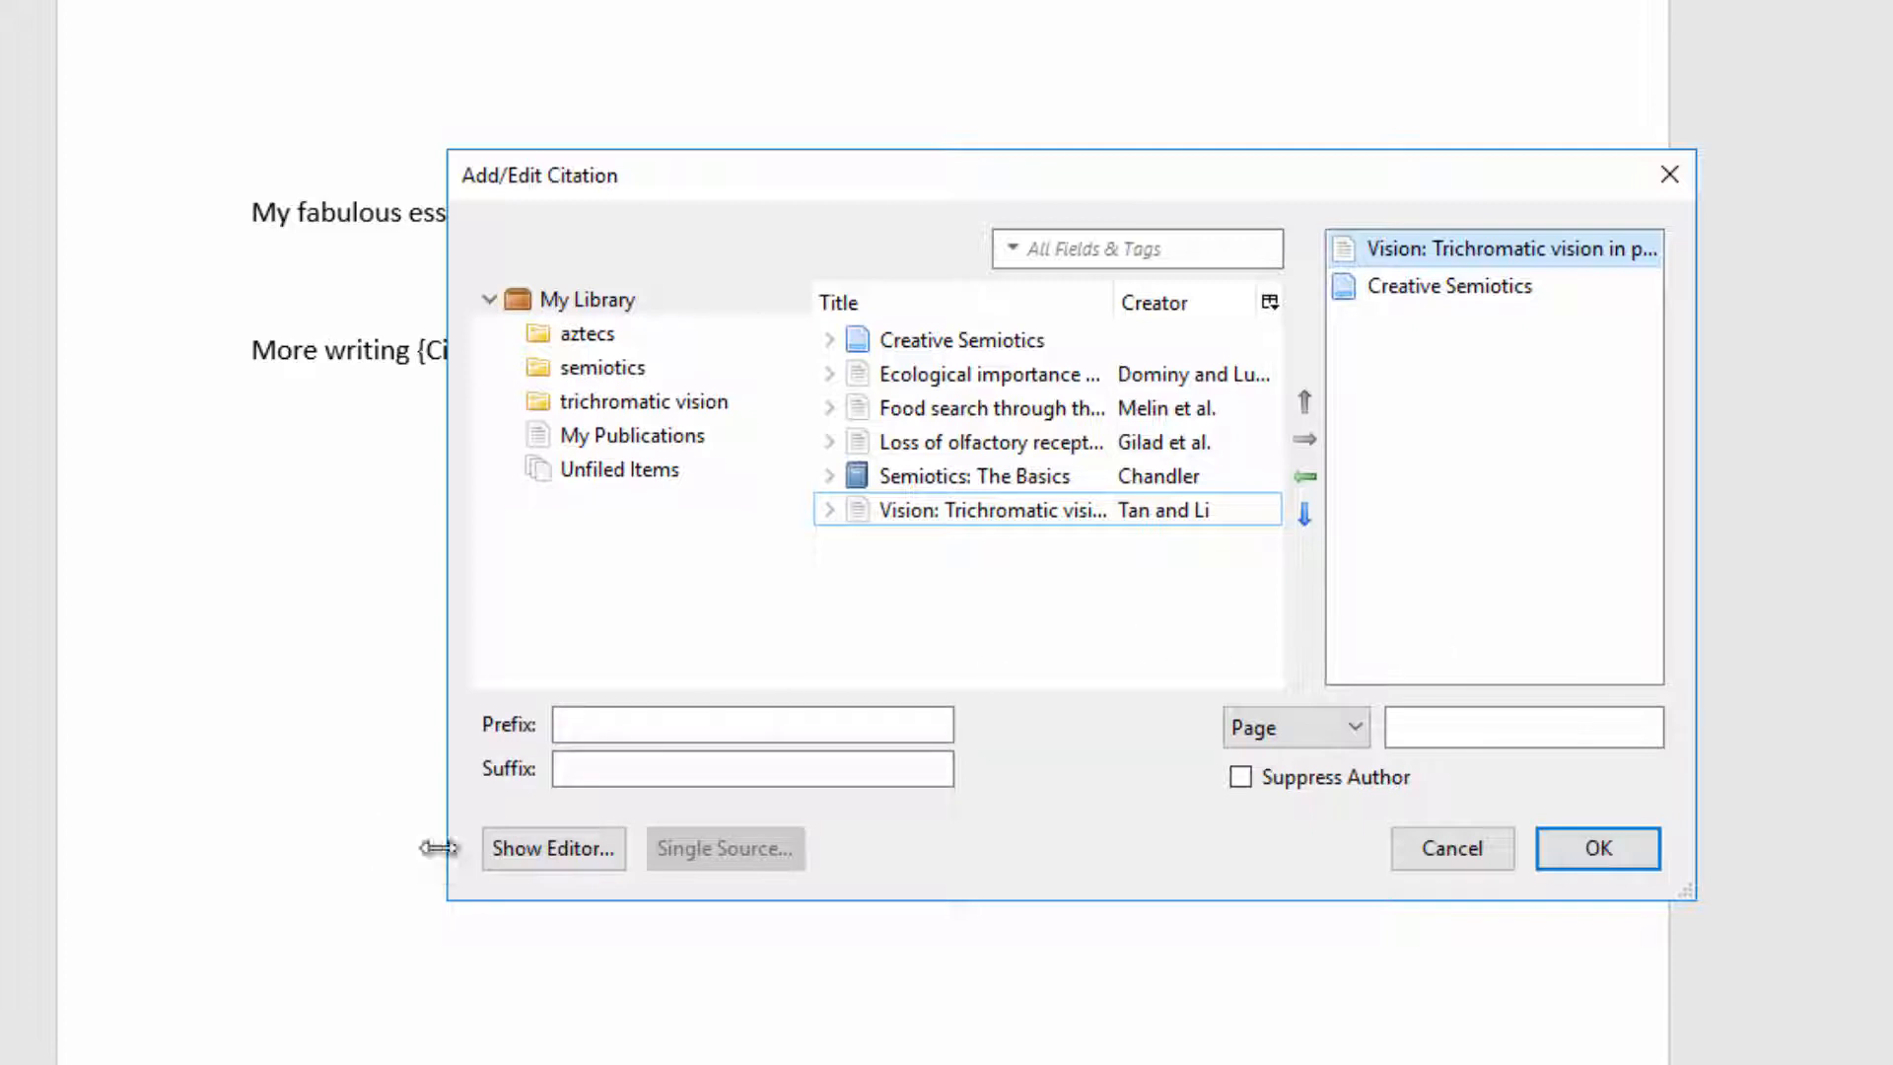
click(542, 849)
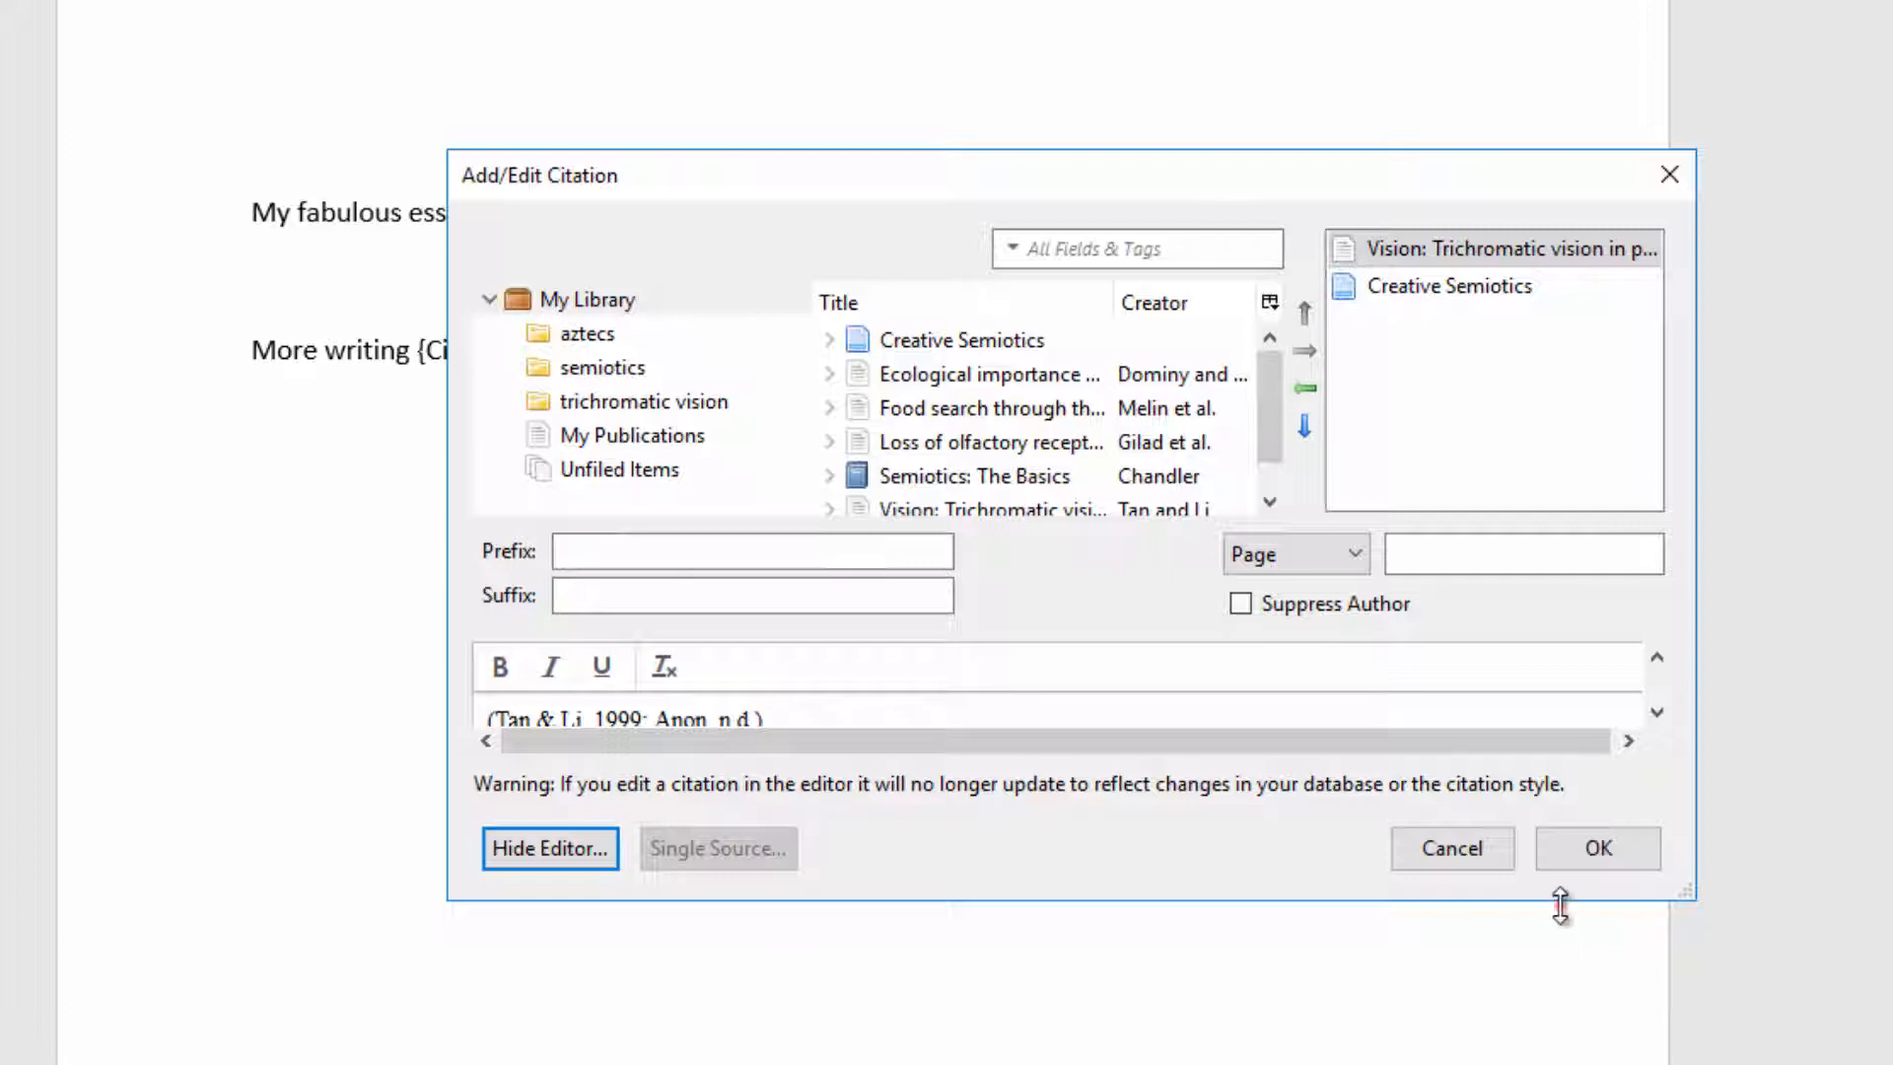
drag(1561, 905, 1562, 1029)
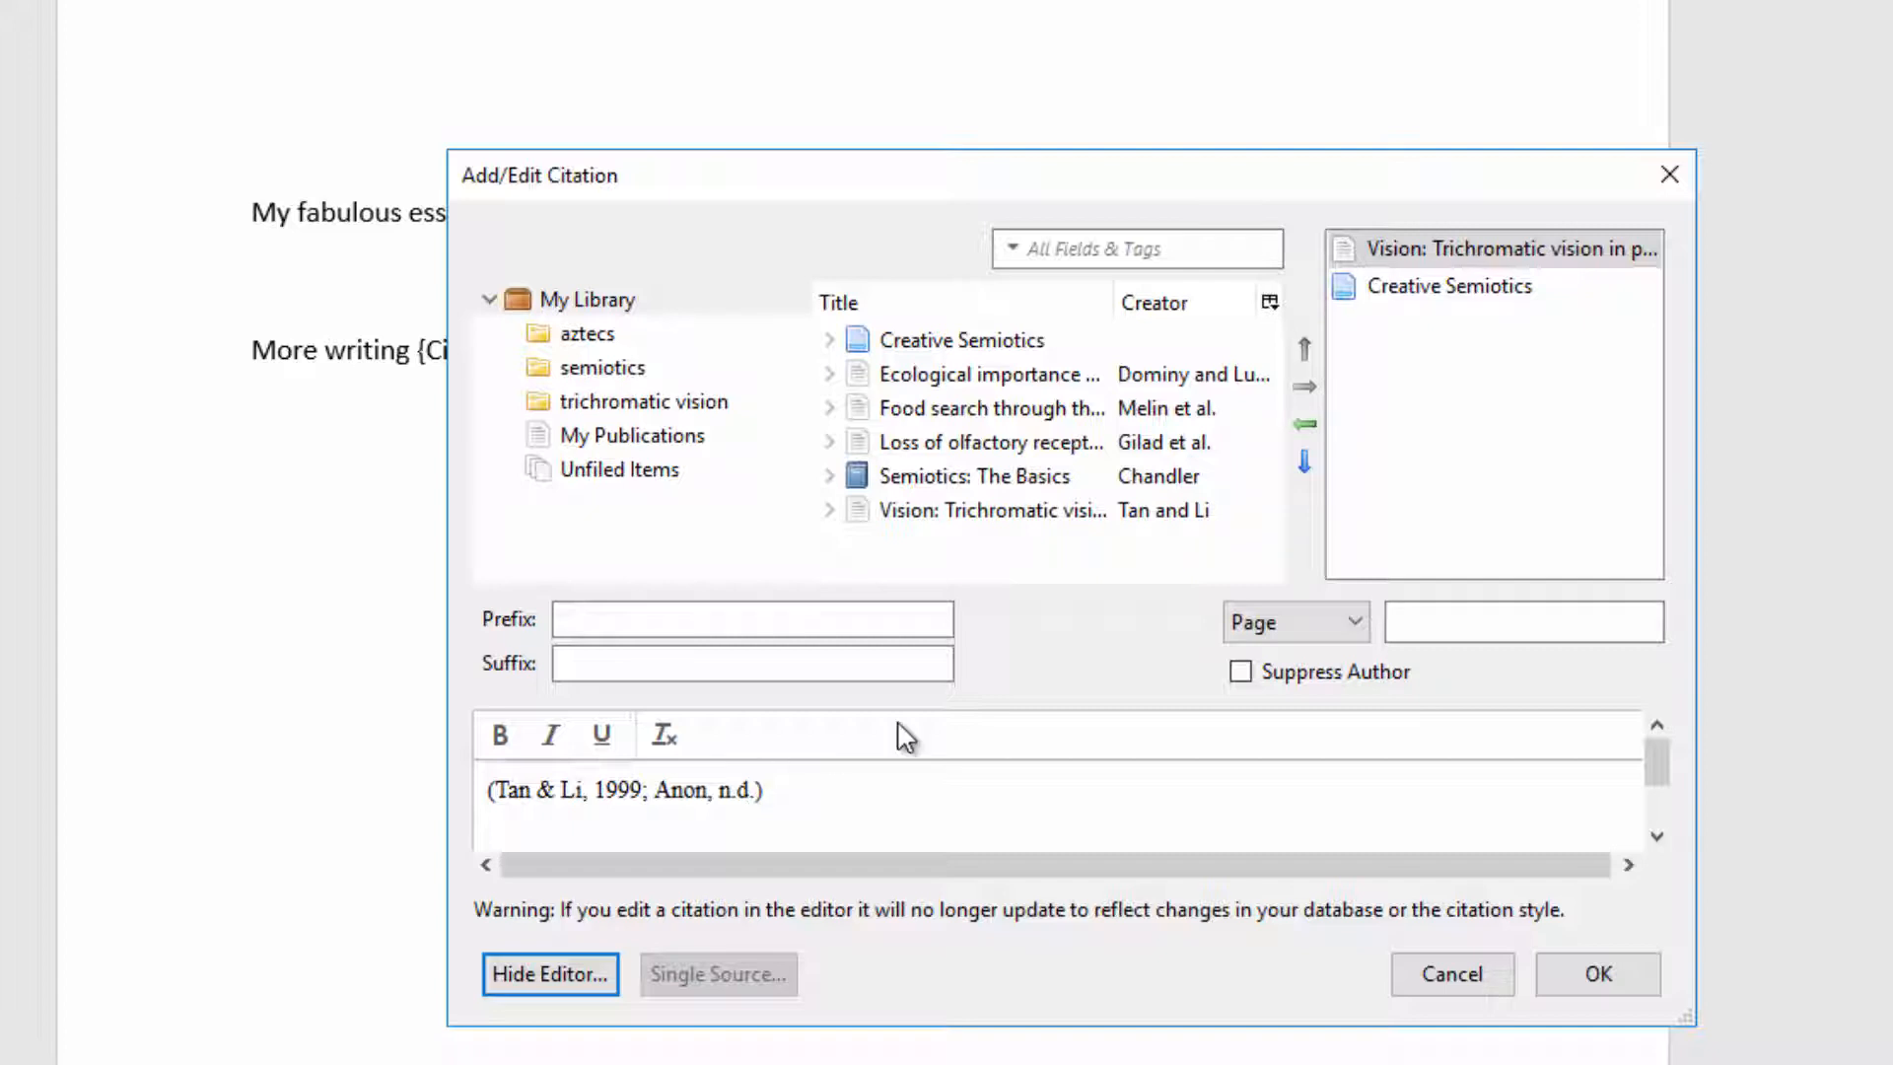
click(1597, 974)
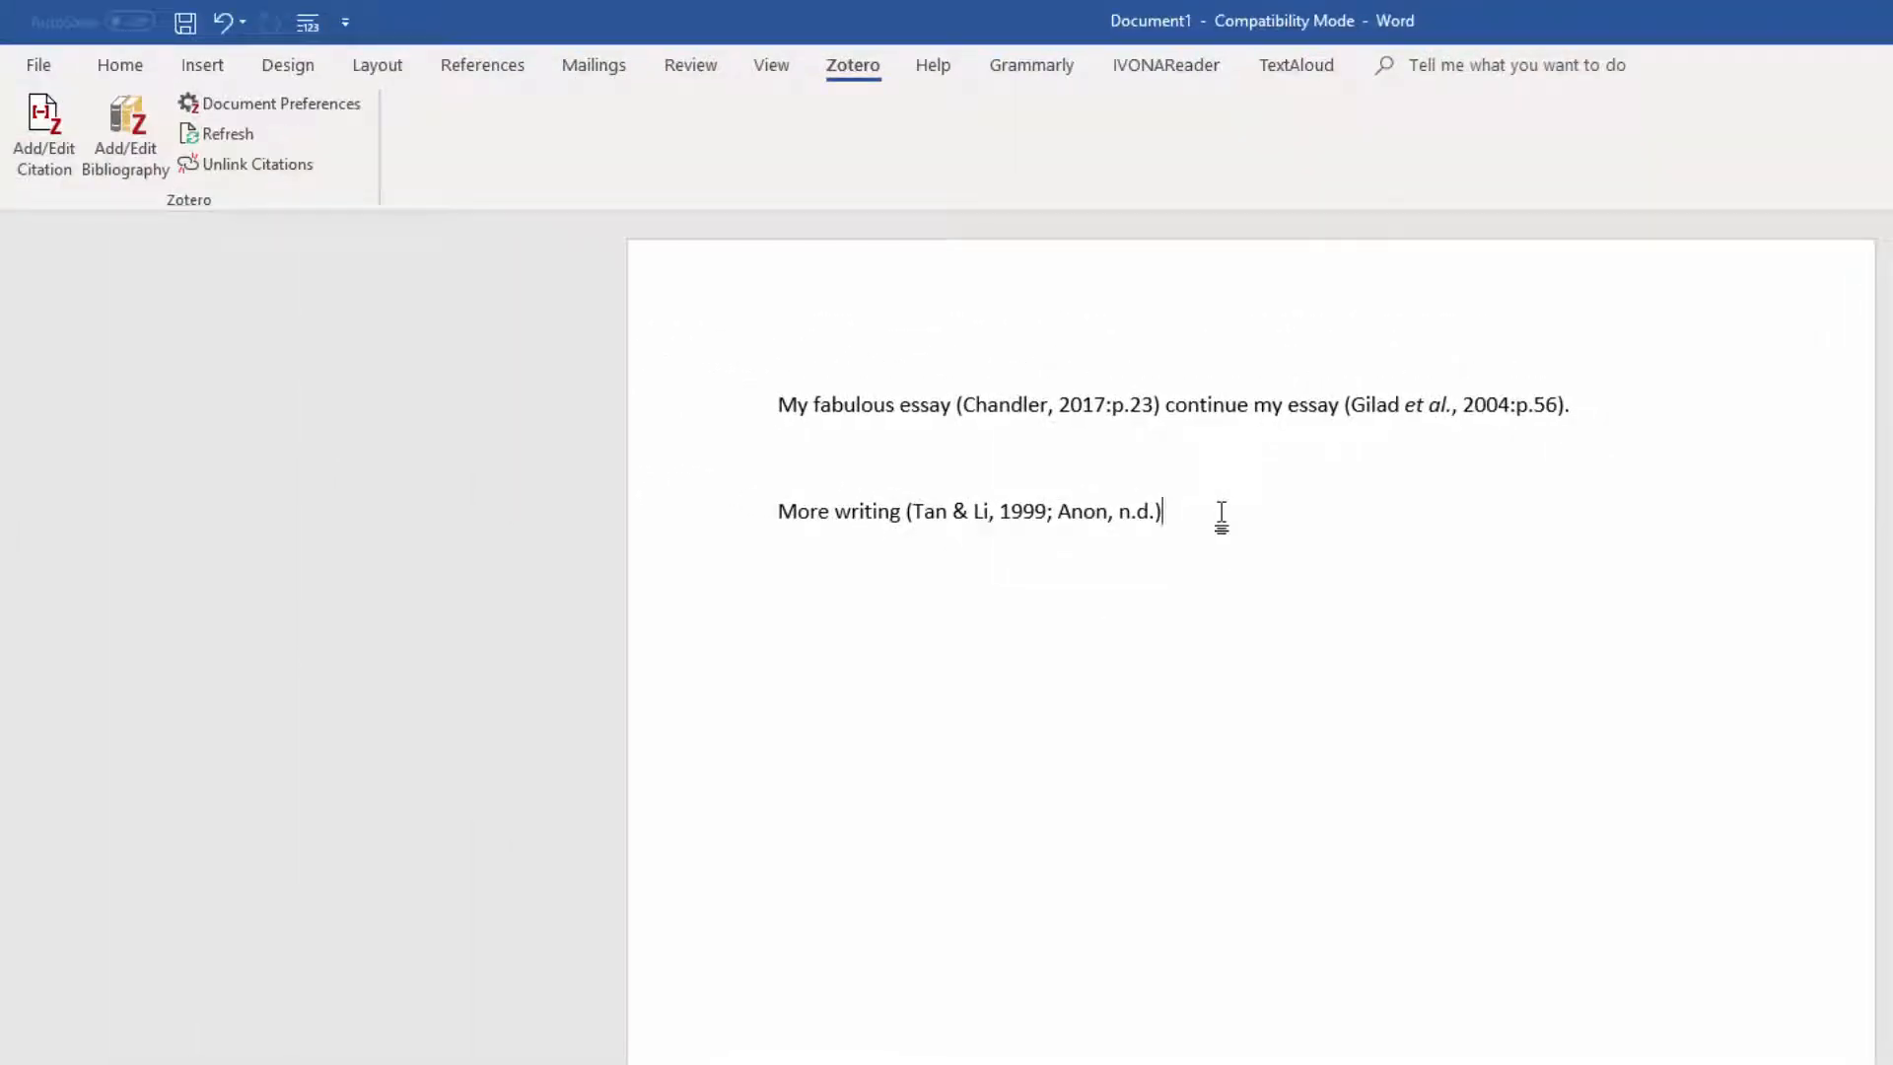
Step: Insert a Zotero bibliography two lines below the text
key(Return)
key(Return)
click(124, 138)
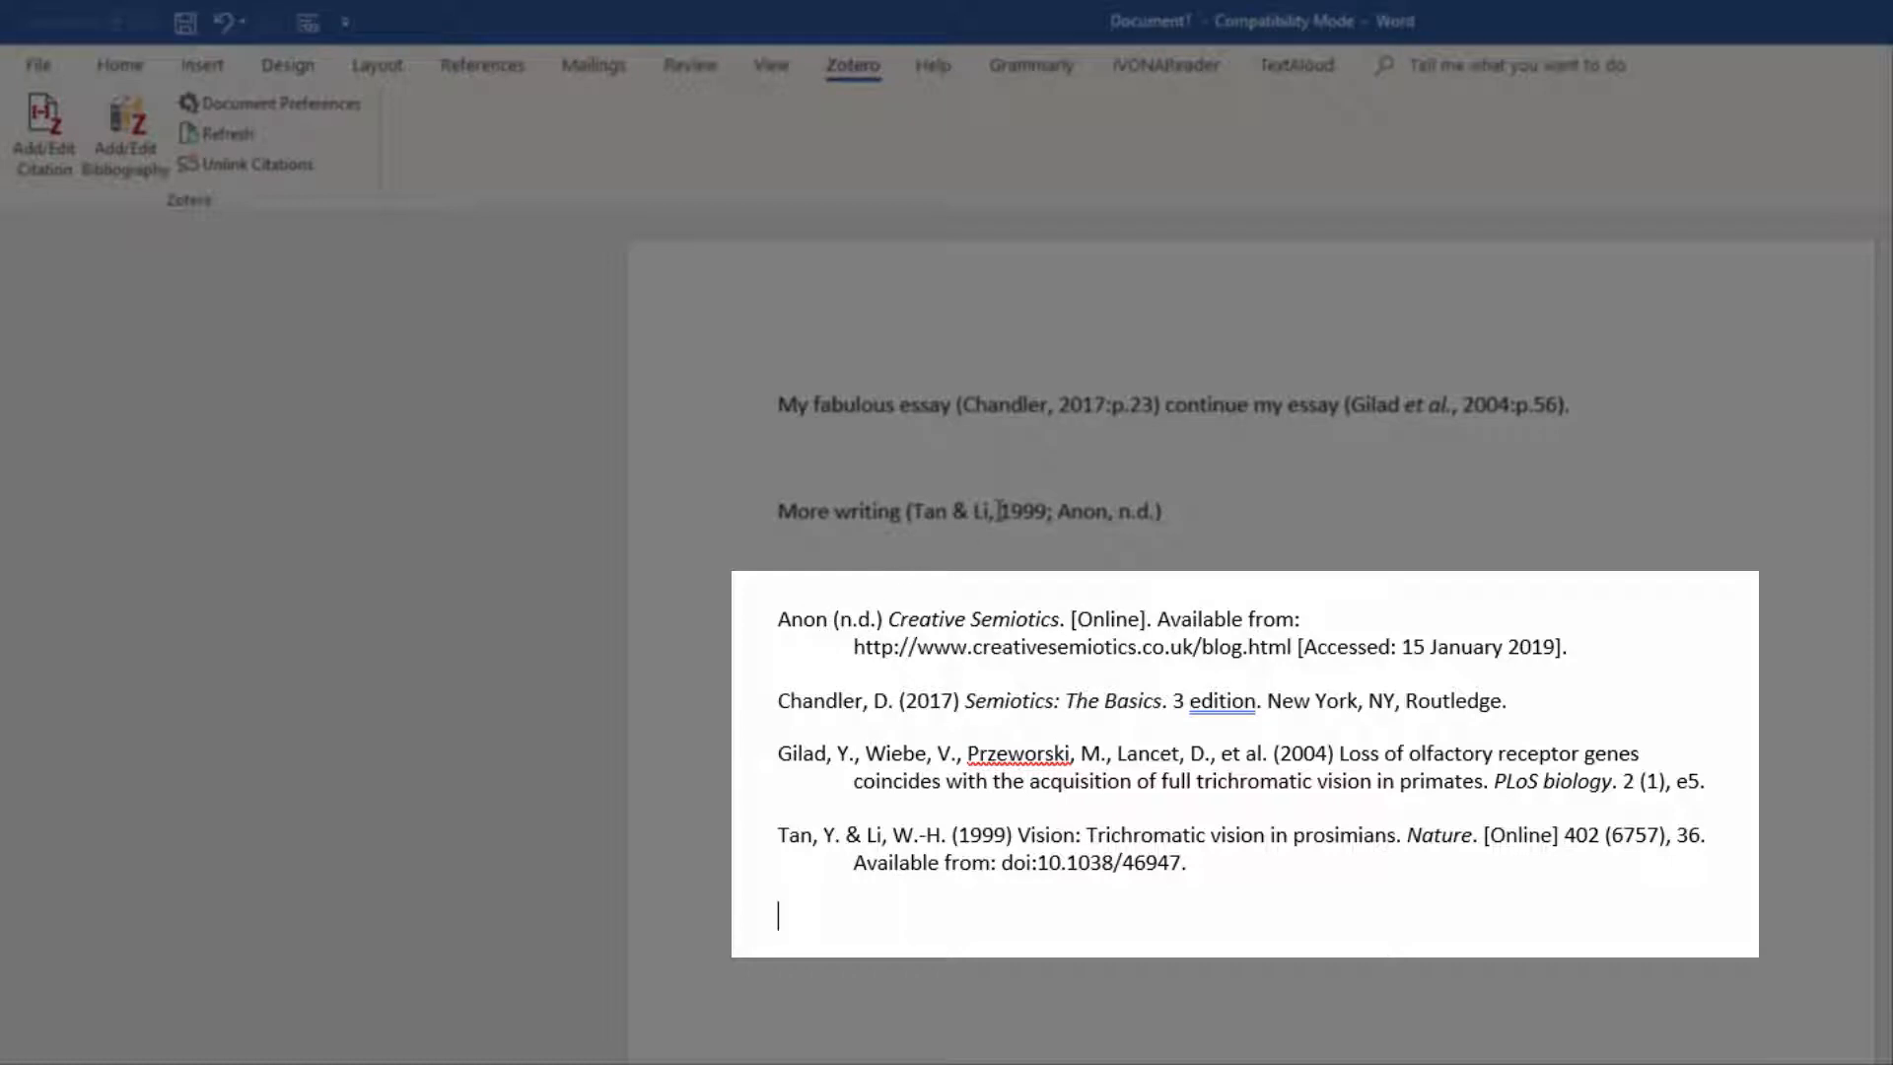
Step: Switch to Zotero and copy the URL of the Creative Semiotics item
click(786, 619)
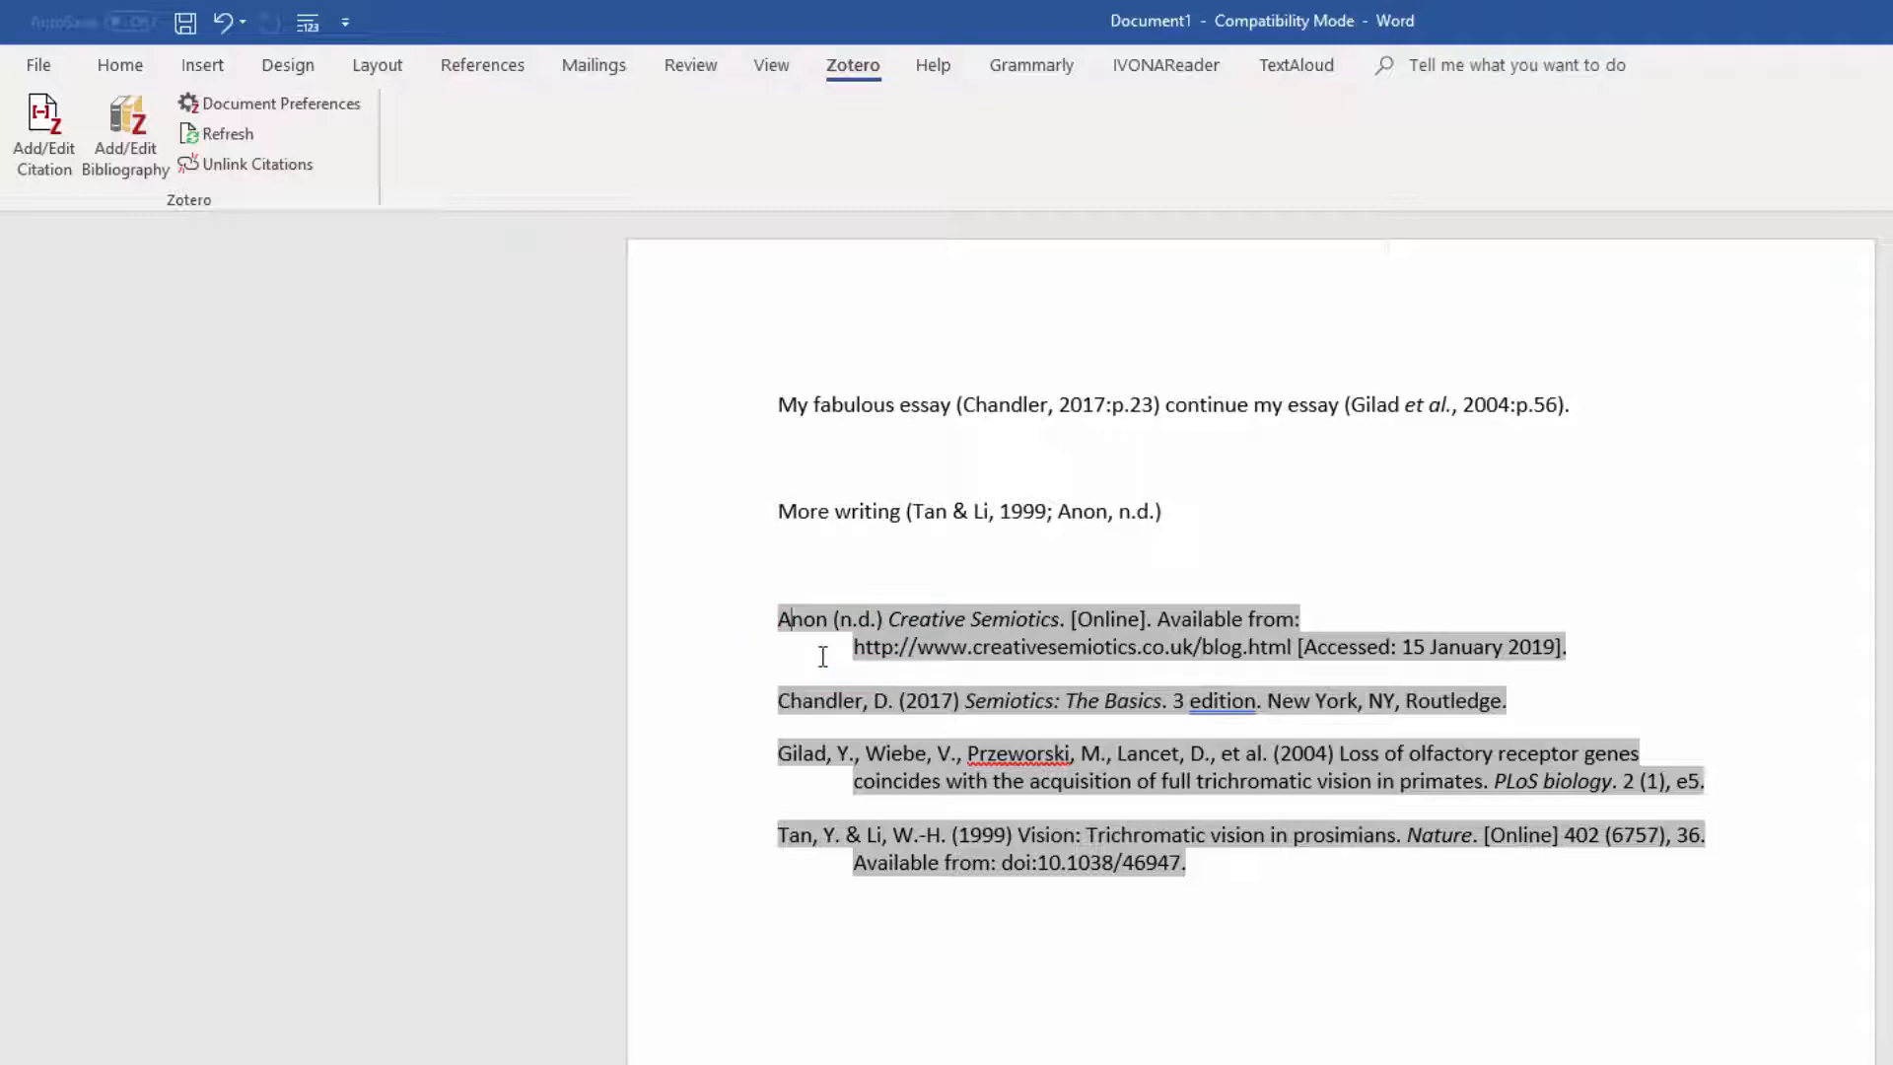
click(1035, 651)
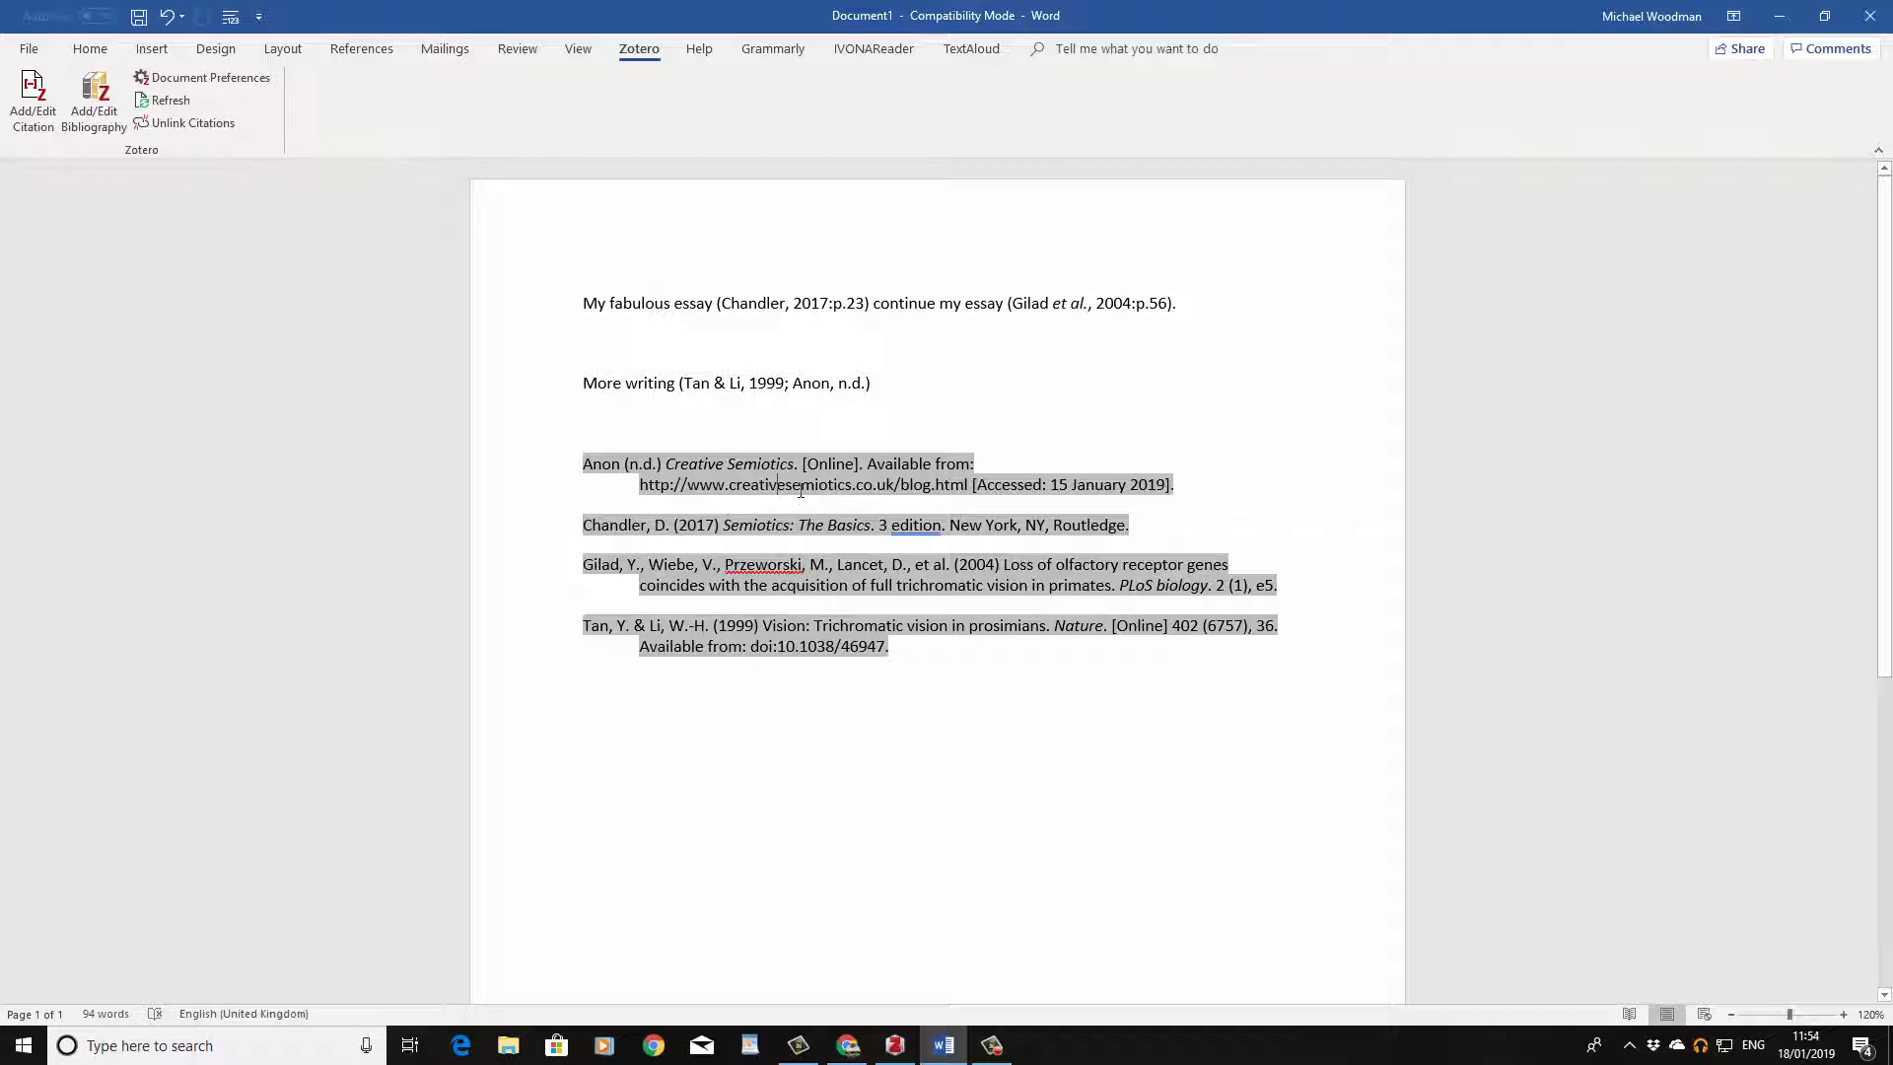
click(896, 1045)
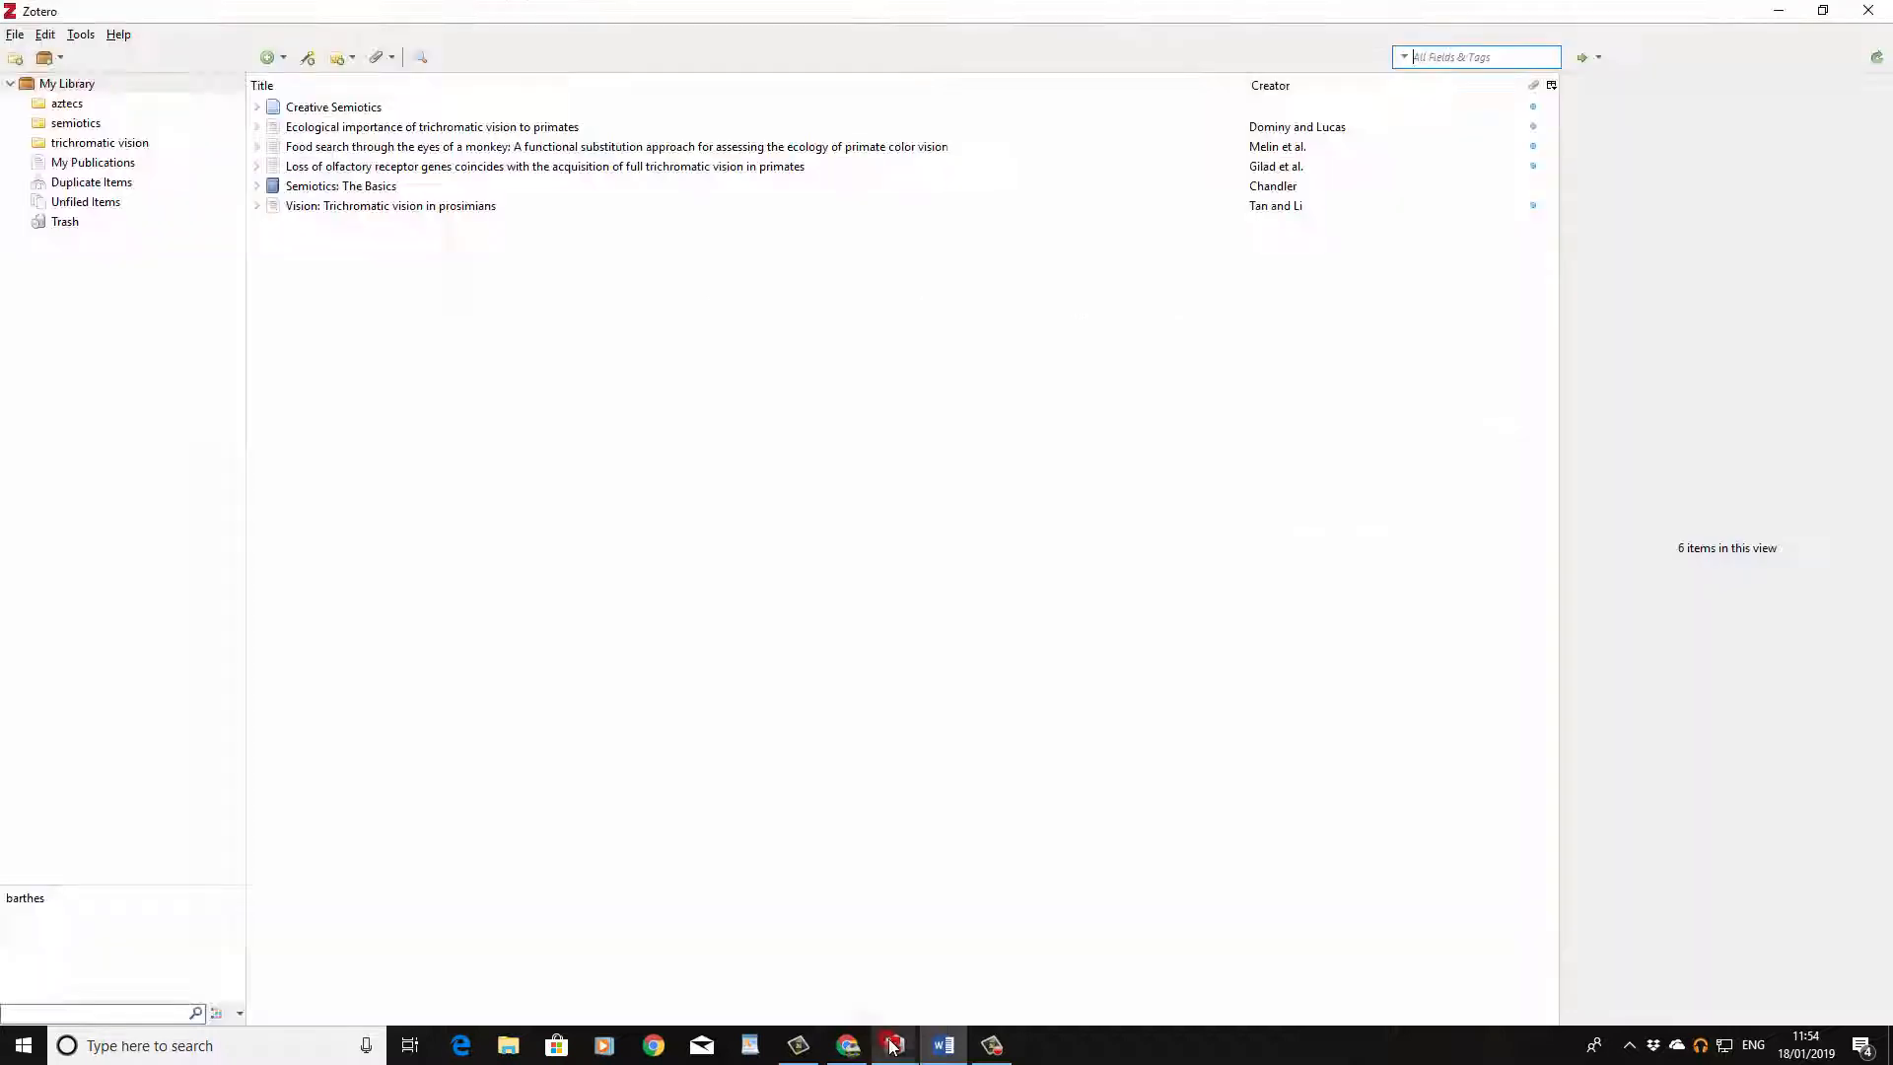
click(301, 107)
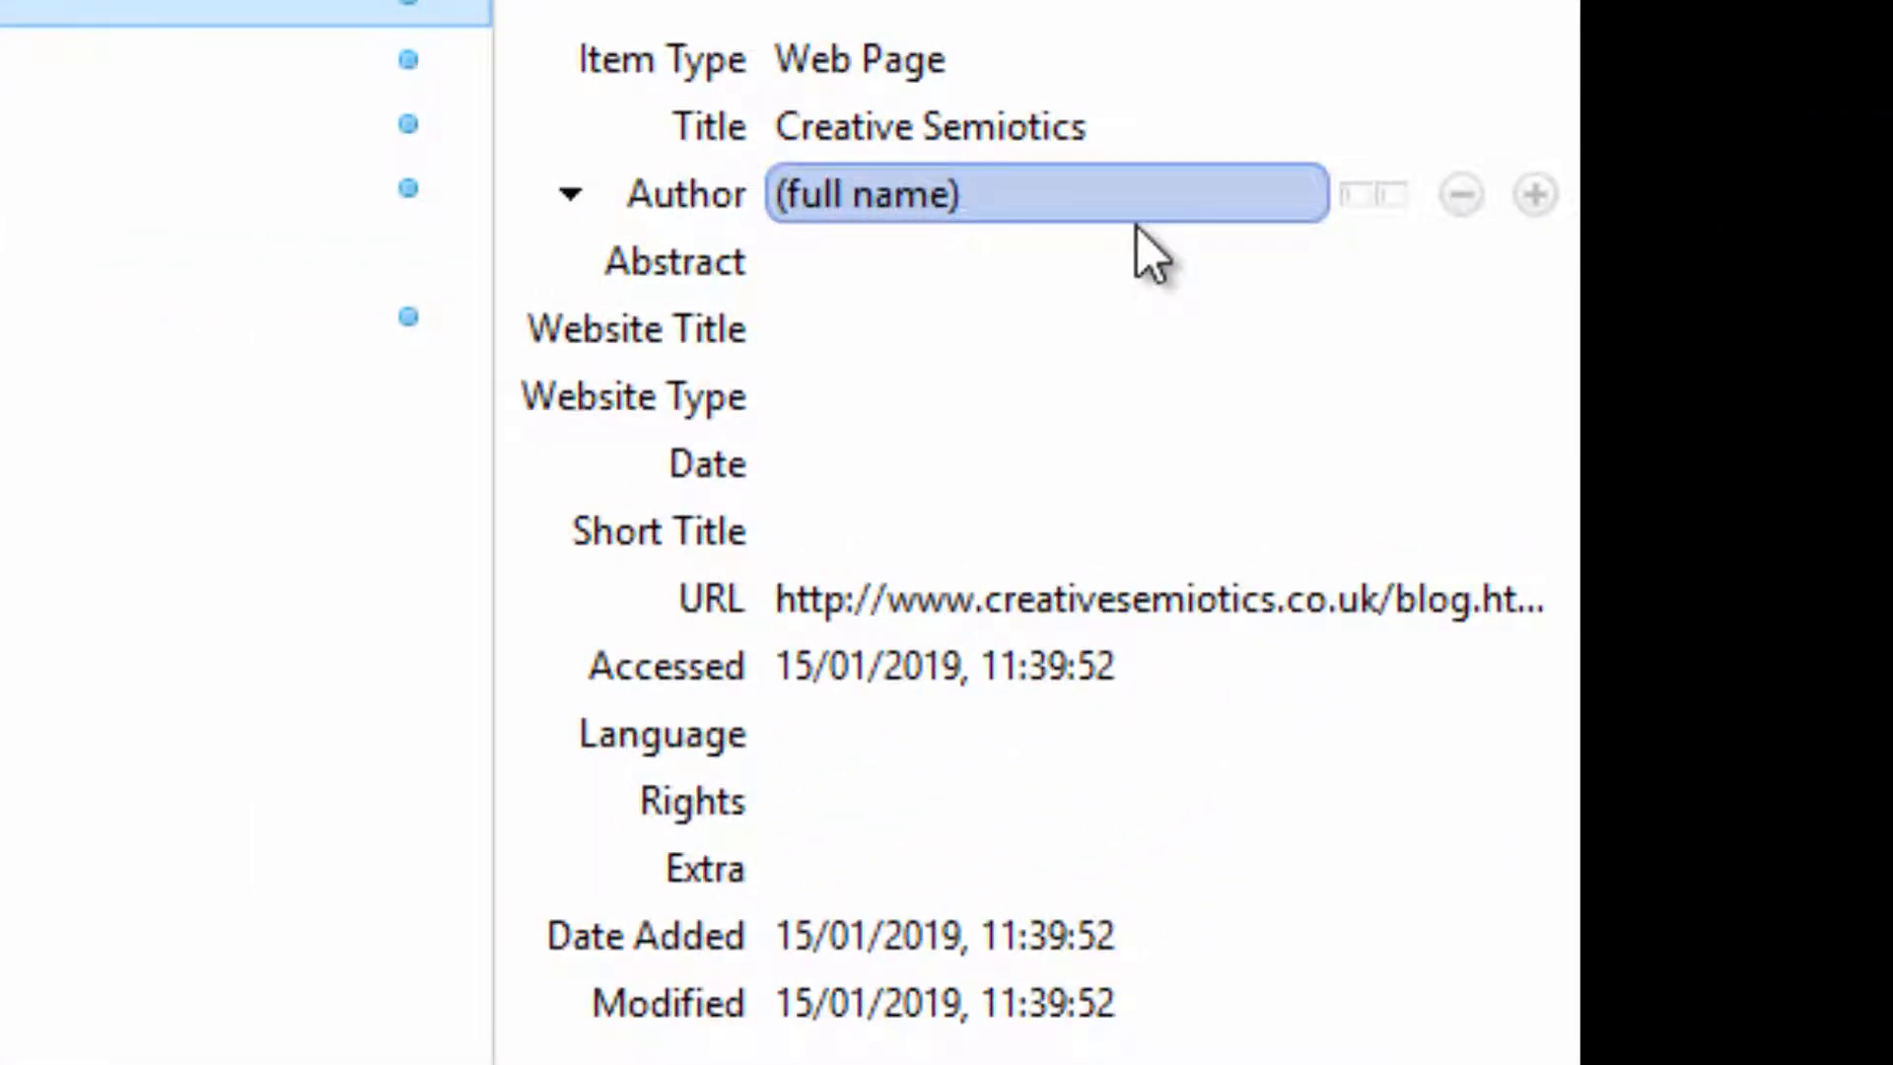
click(1141, 582)
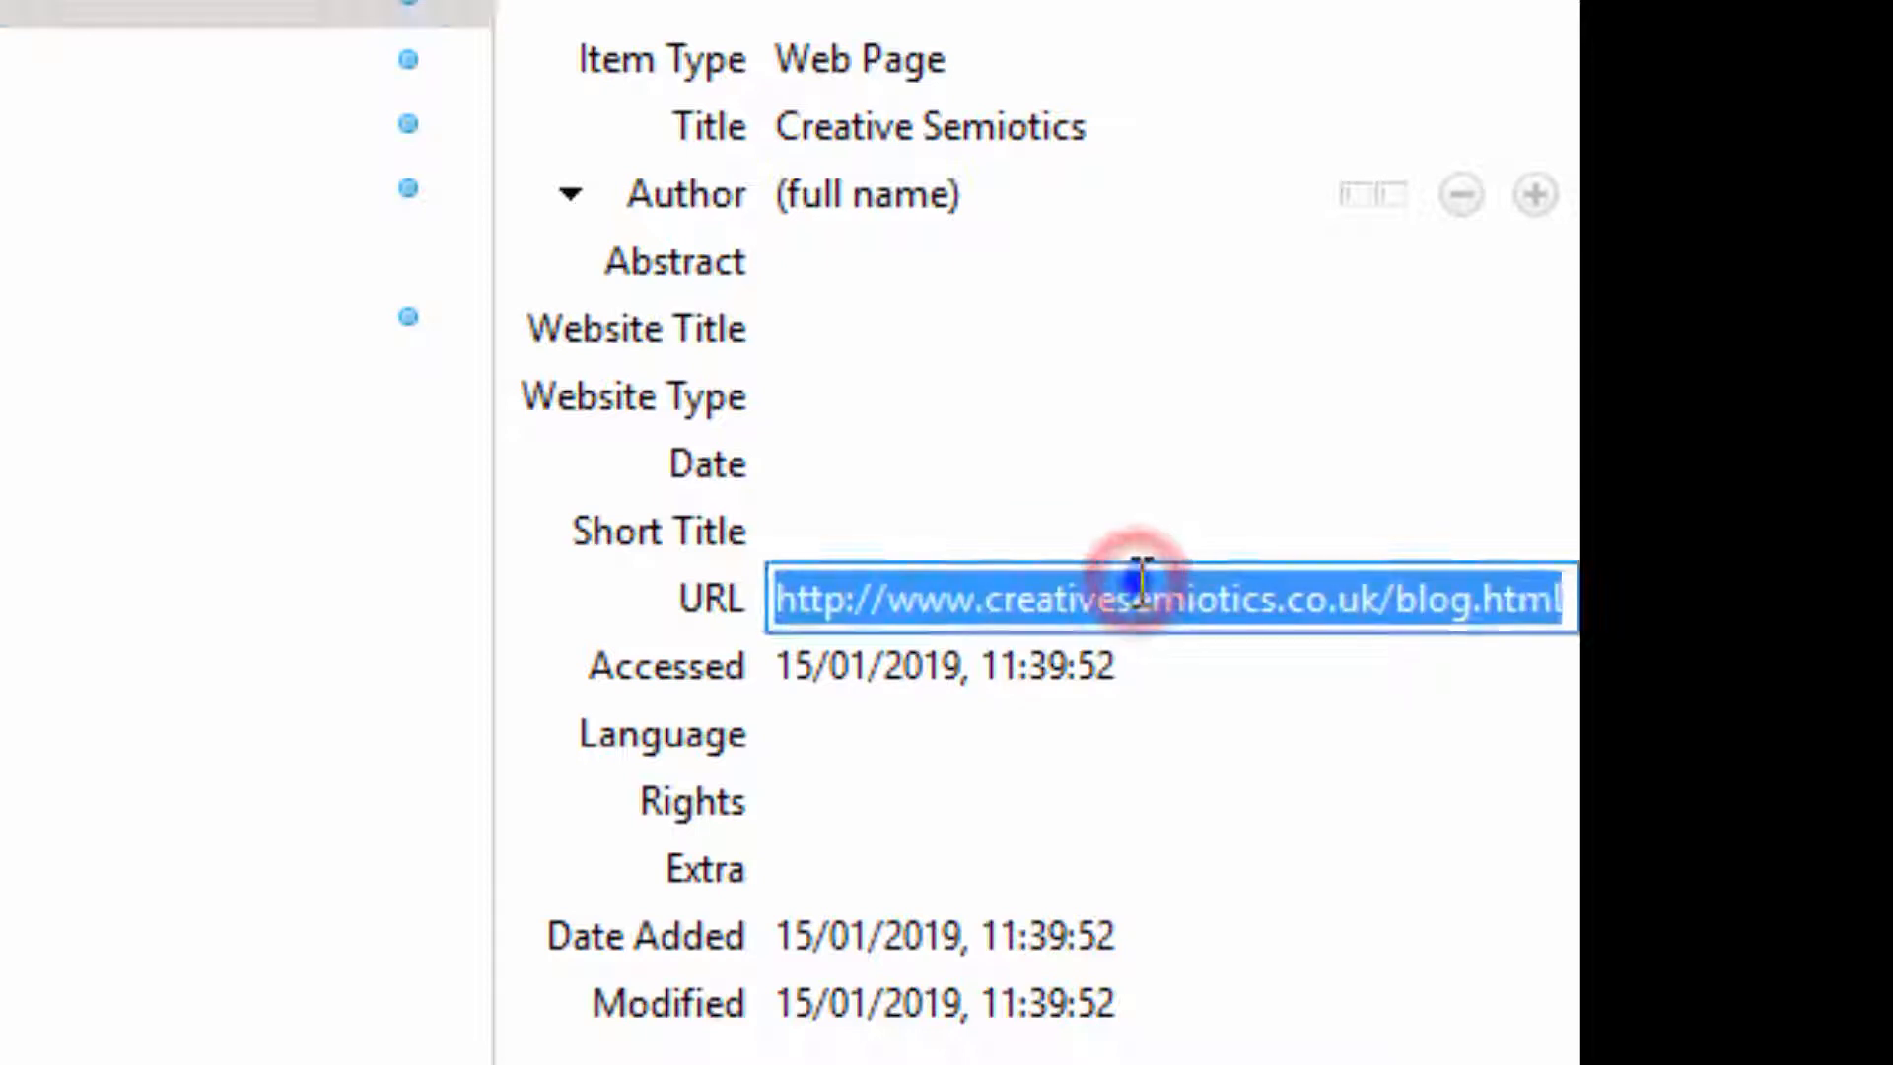
right_click(1144, 592)
click(1252, 794)
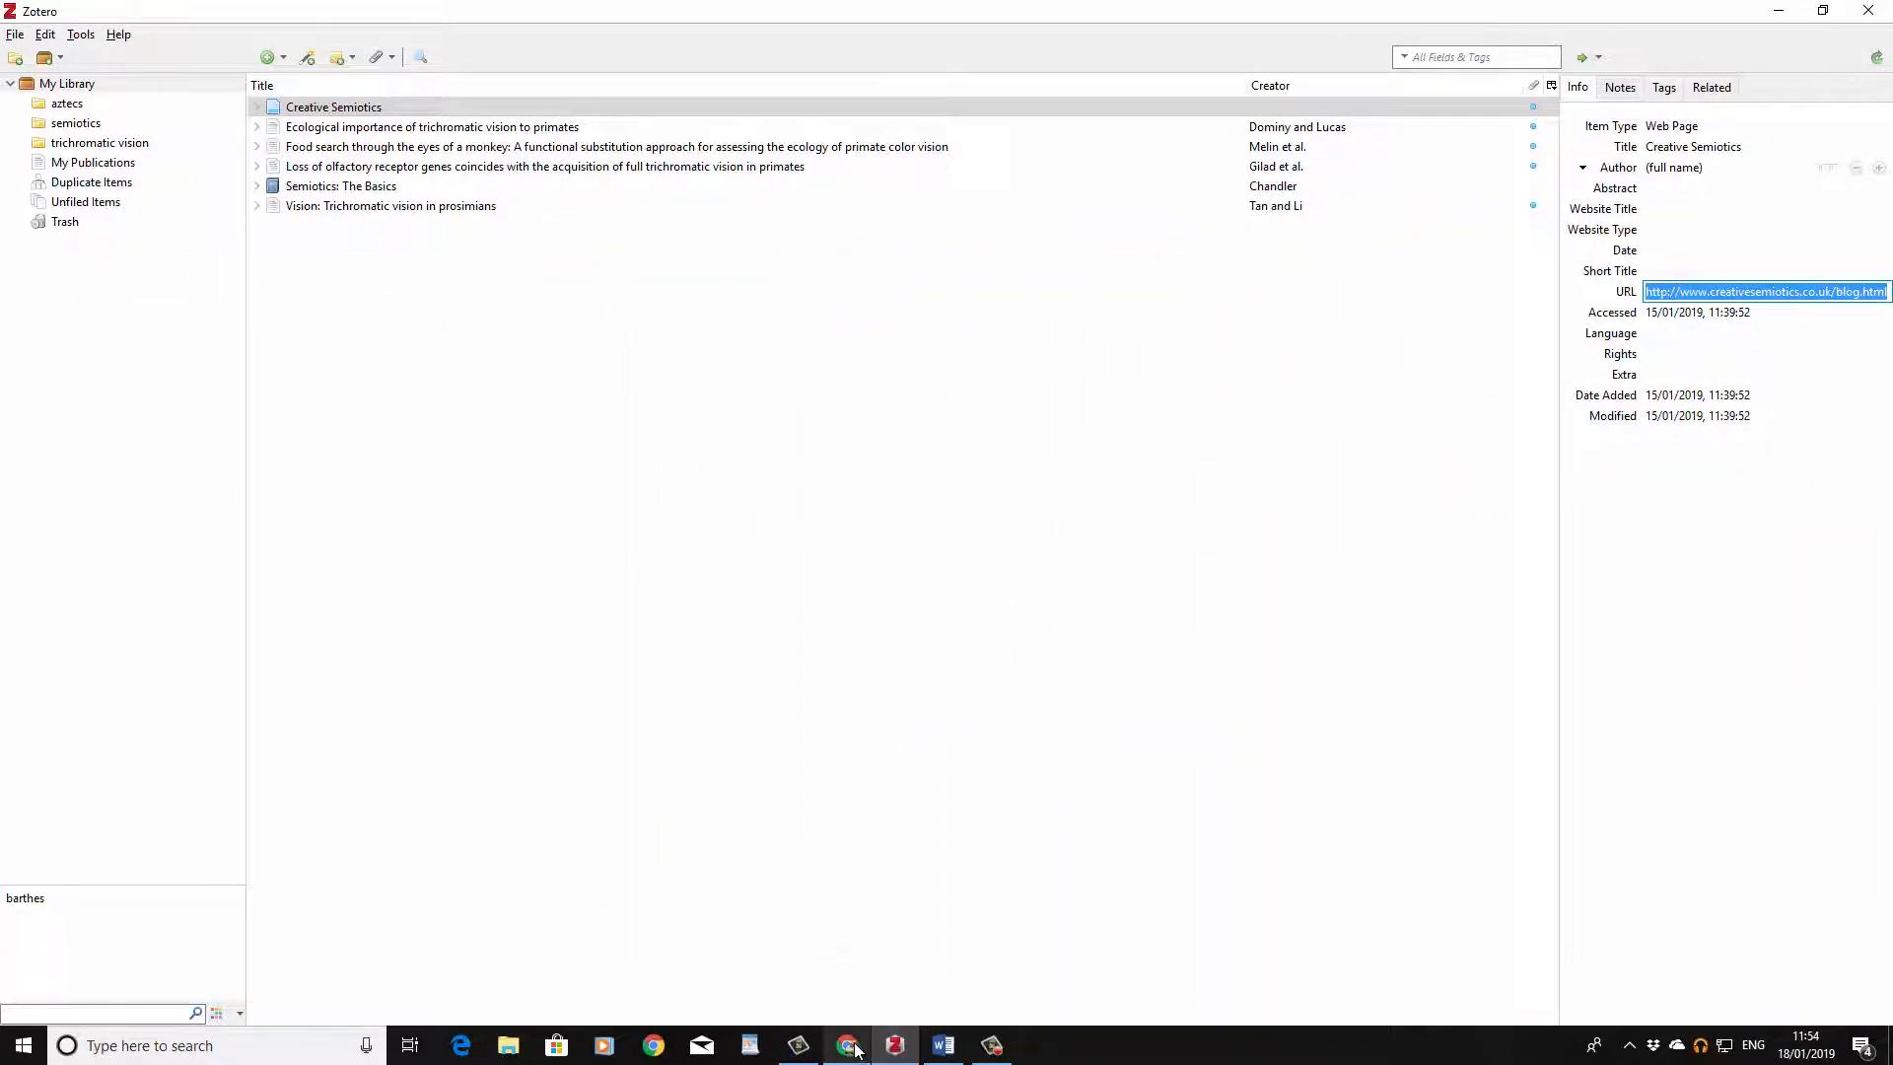
Step: Switch to the browser, open the copied Creative Semiotics URL, and go to the site's About page
mouse_move(856, 1051)
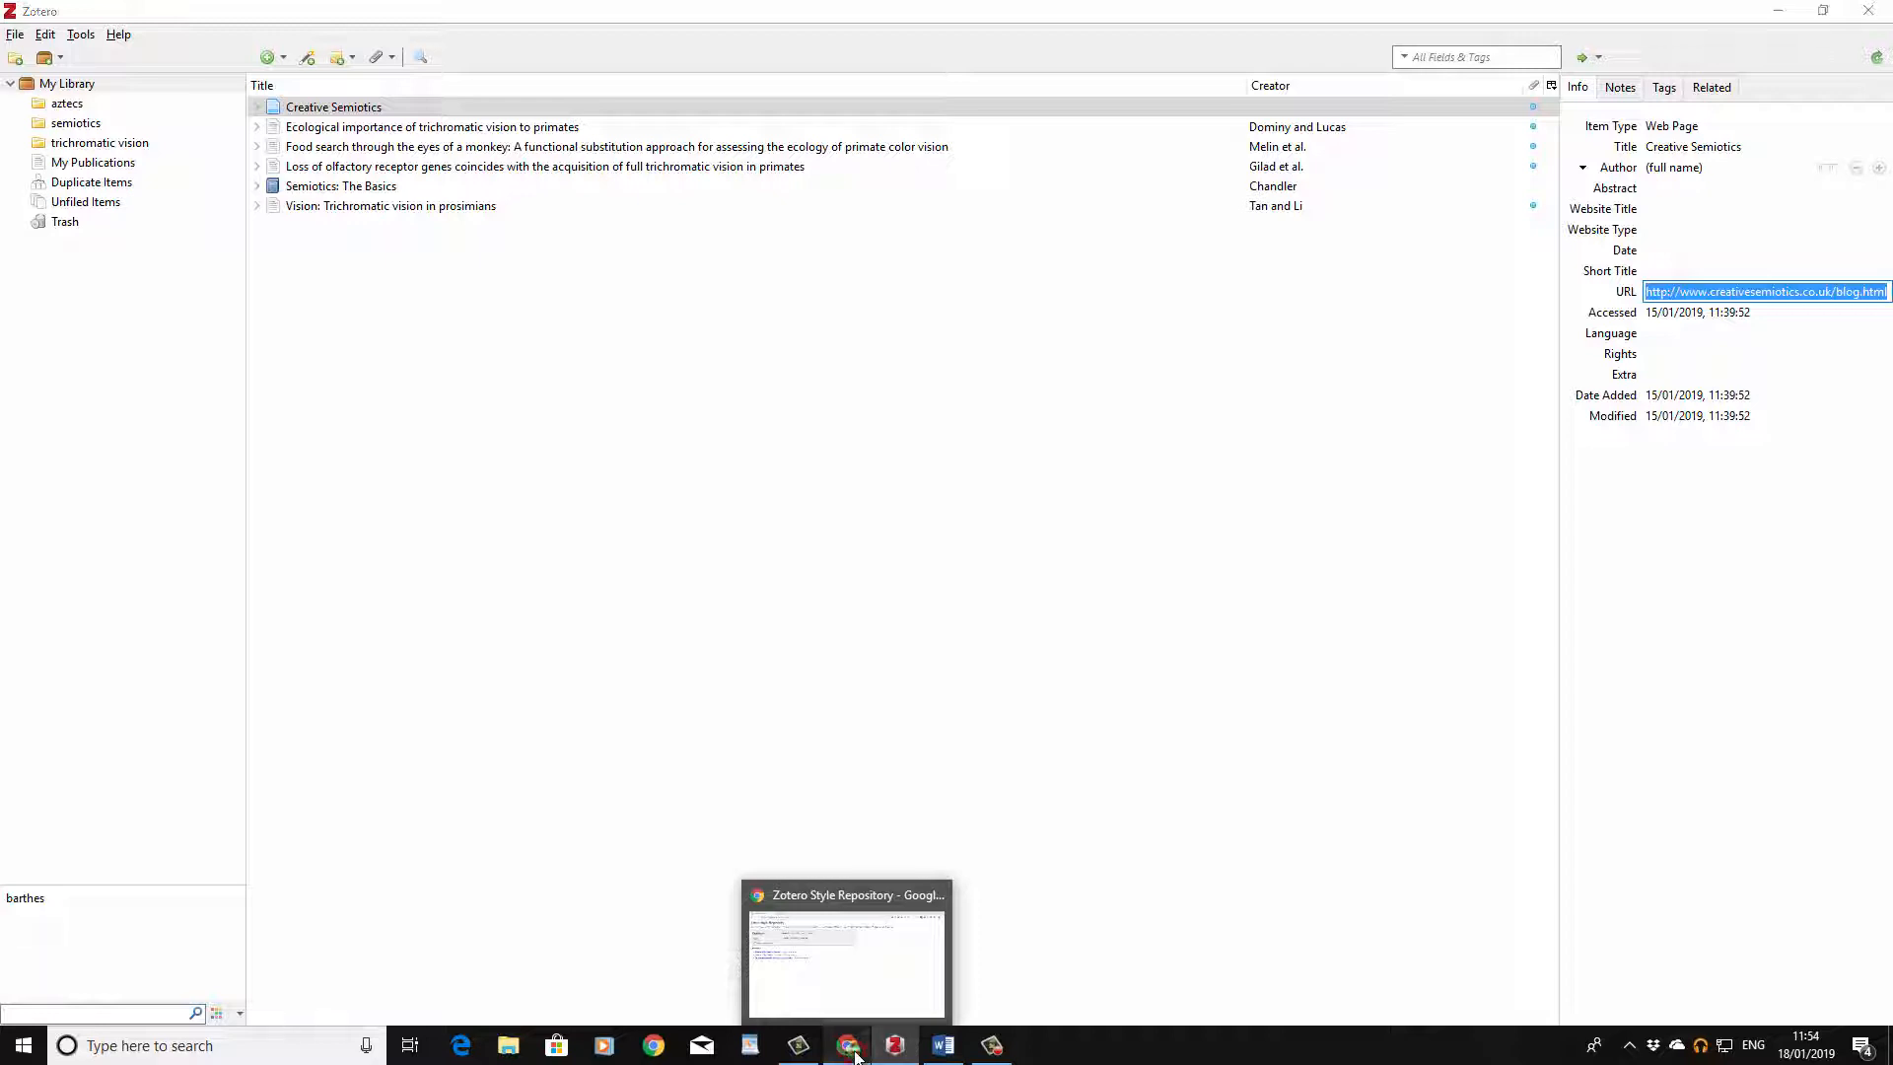
click(856, 1053)
click(246, 52)
right_click(246, 53)
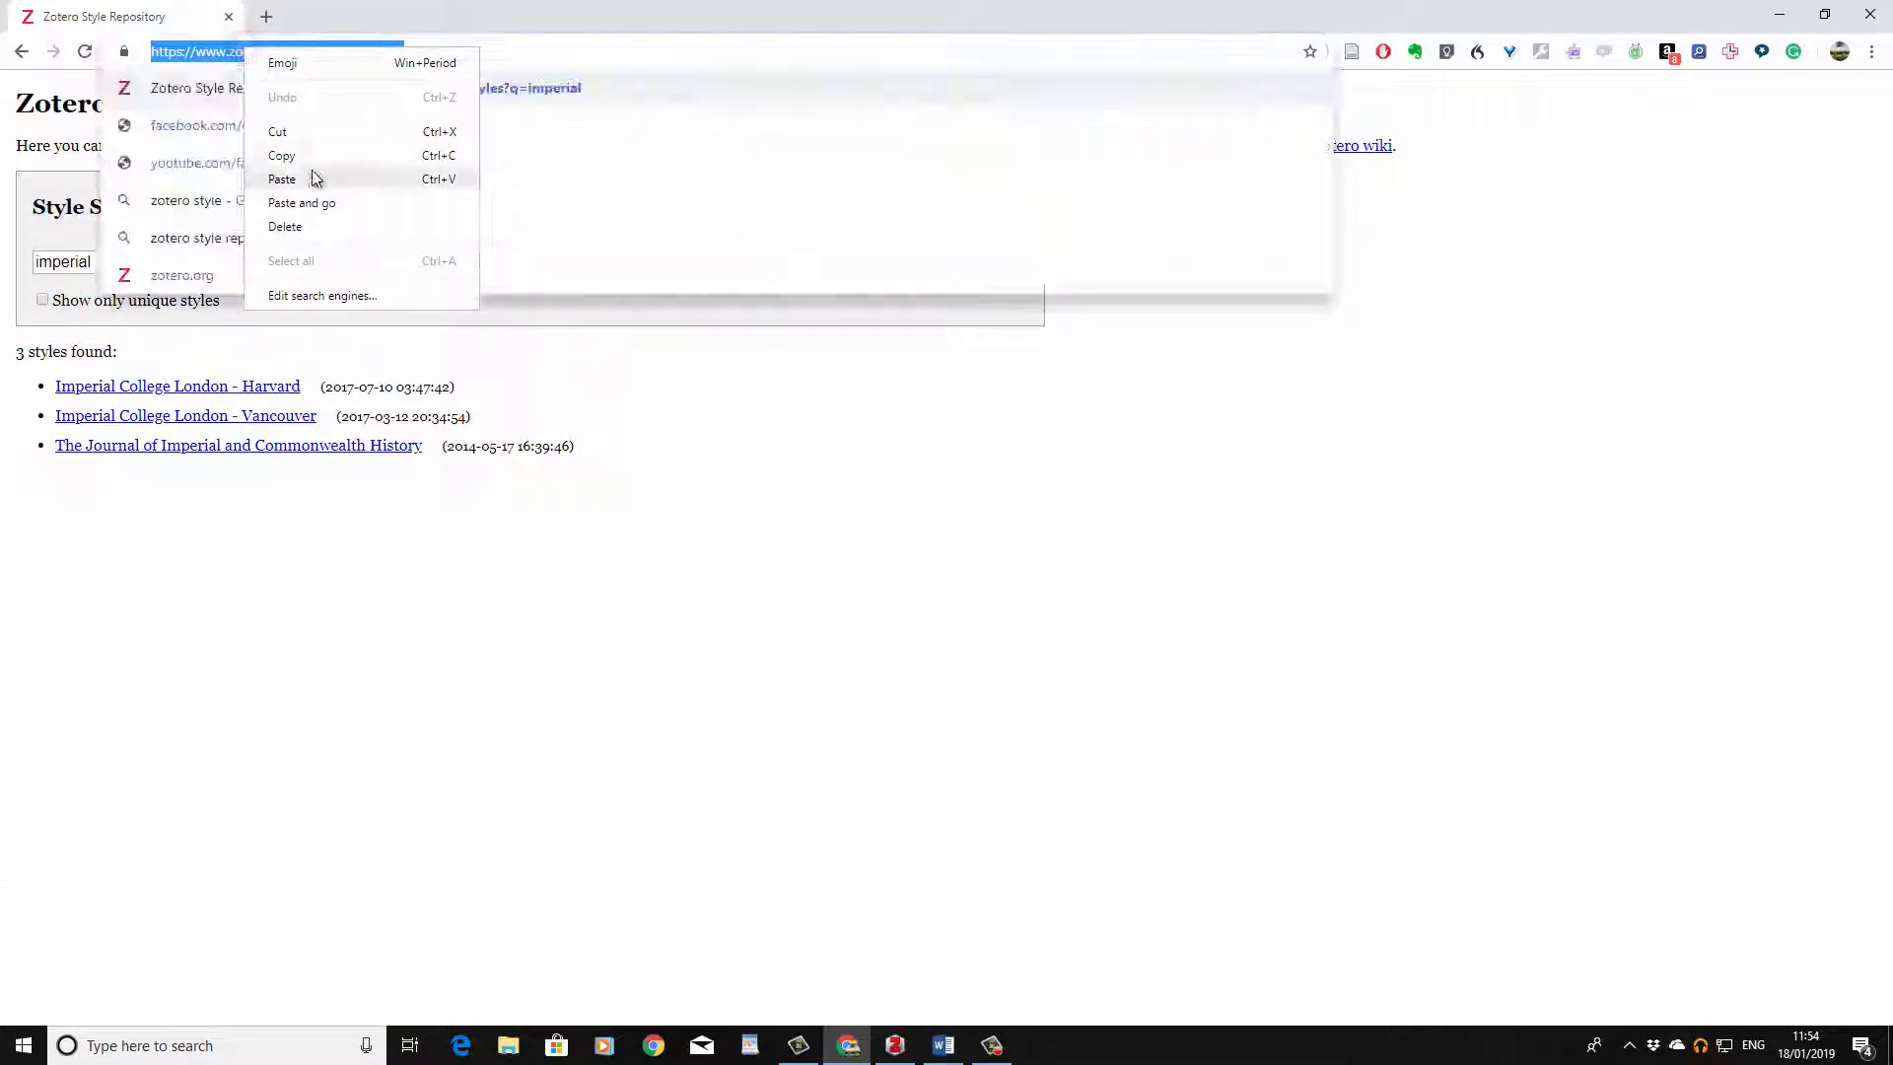
click(302, 203)
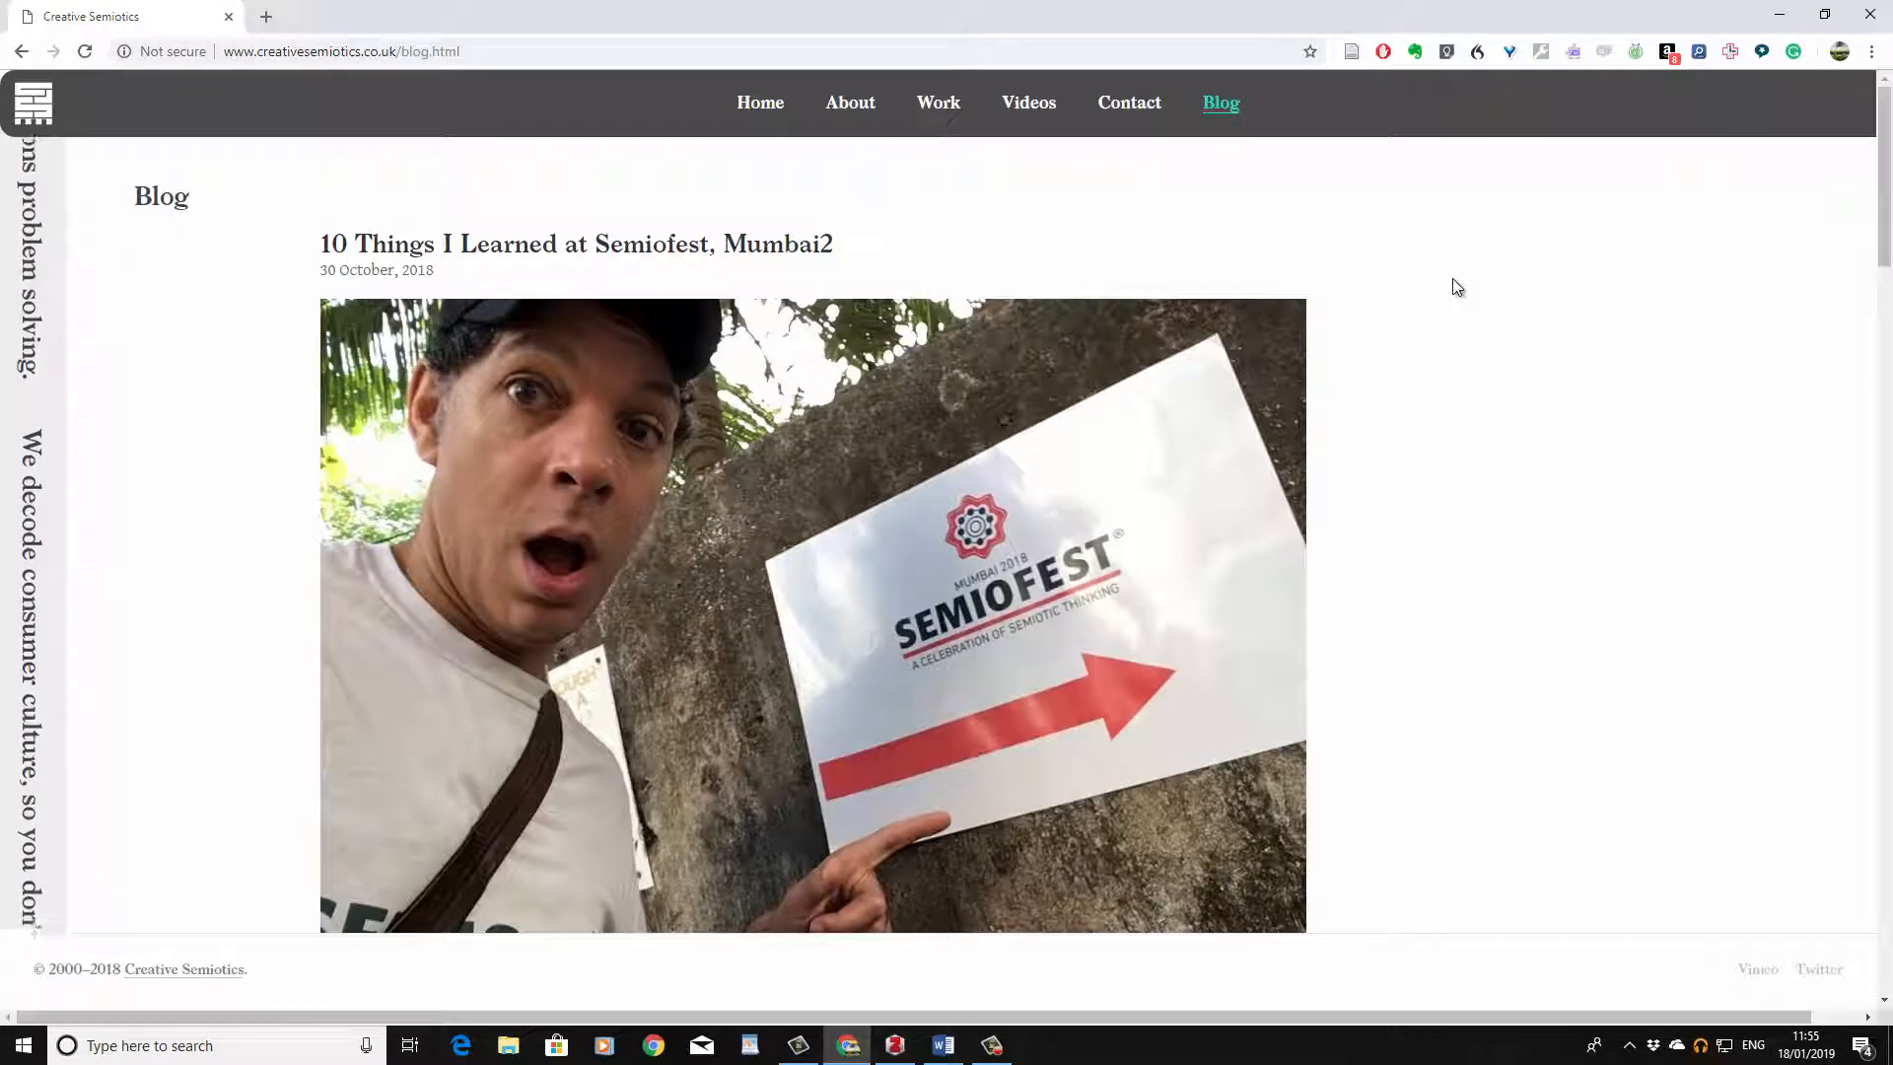
click(851, 108)
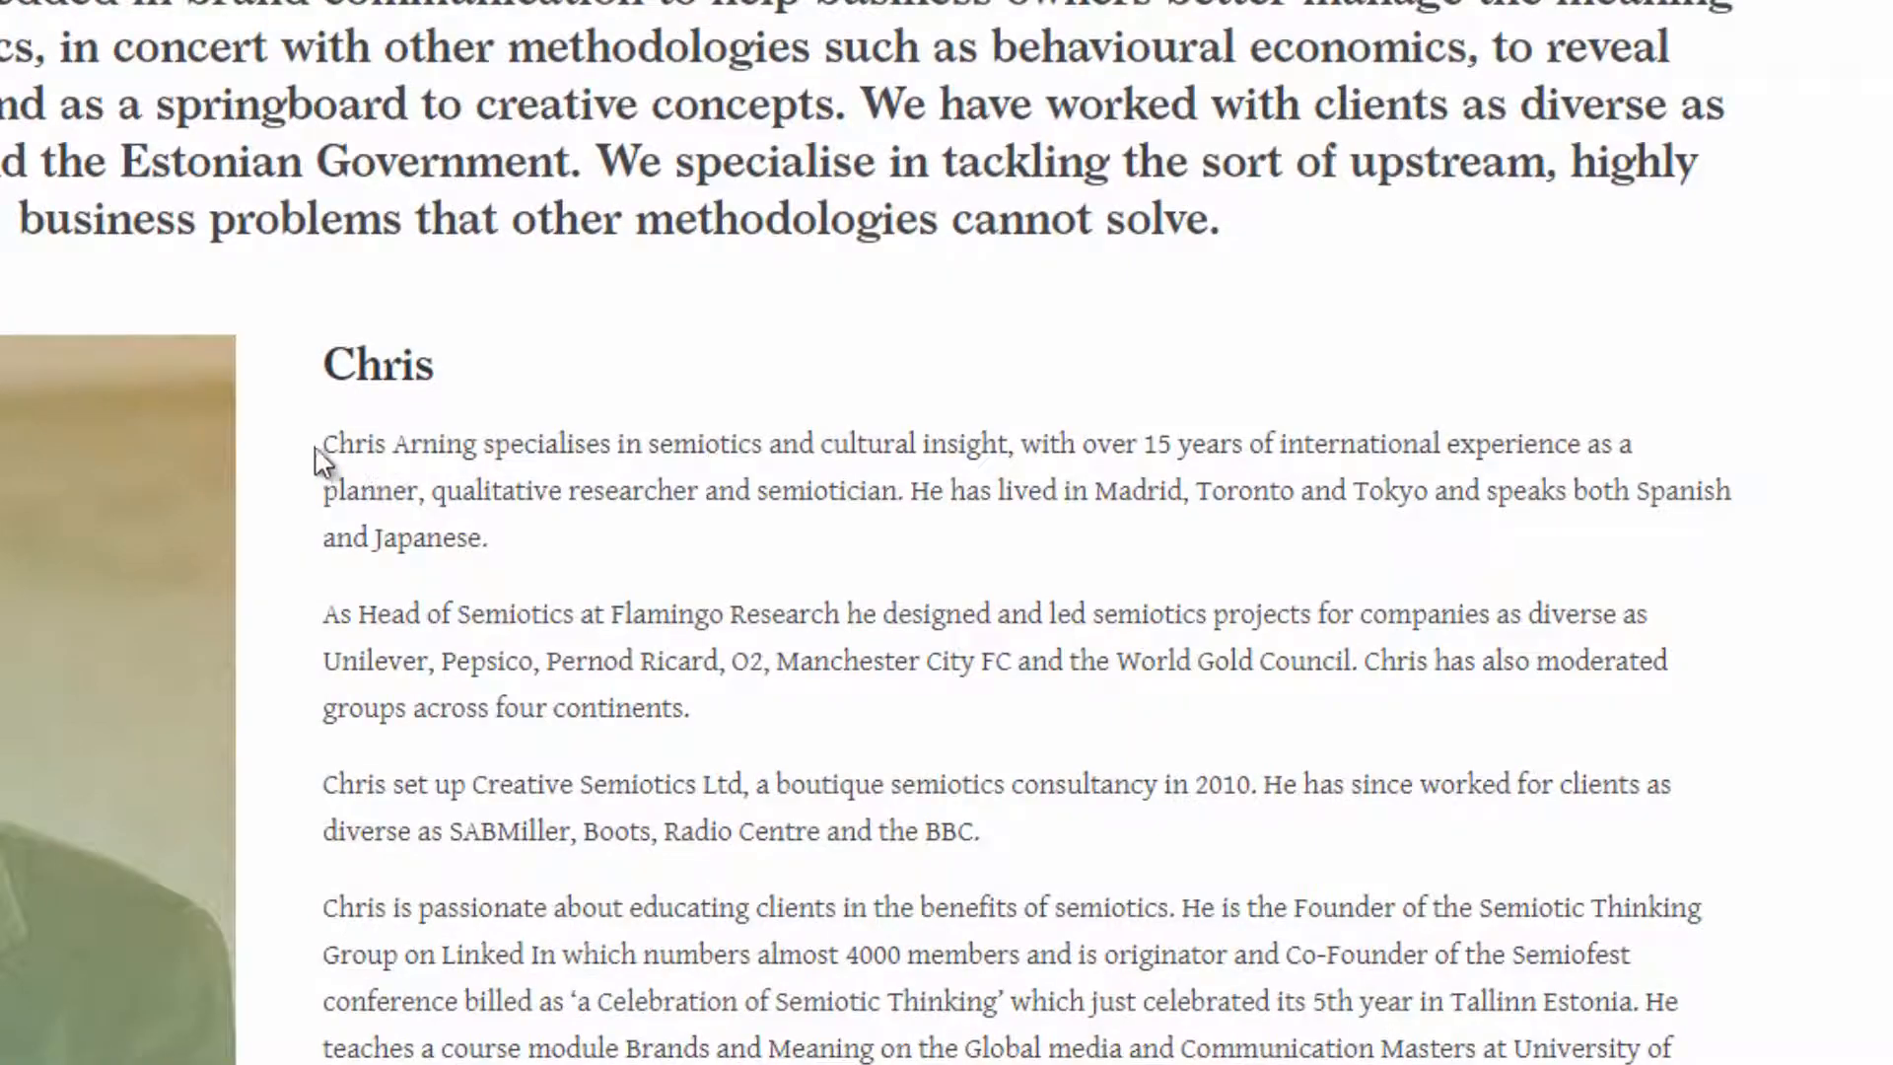
Step: Select the founder's name on the About page, switch to Zotero, and set the Creative Semiotics author to Arning, Chris in two-field mode
drag(321, 446, 484, 446)
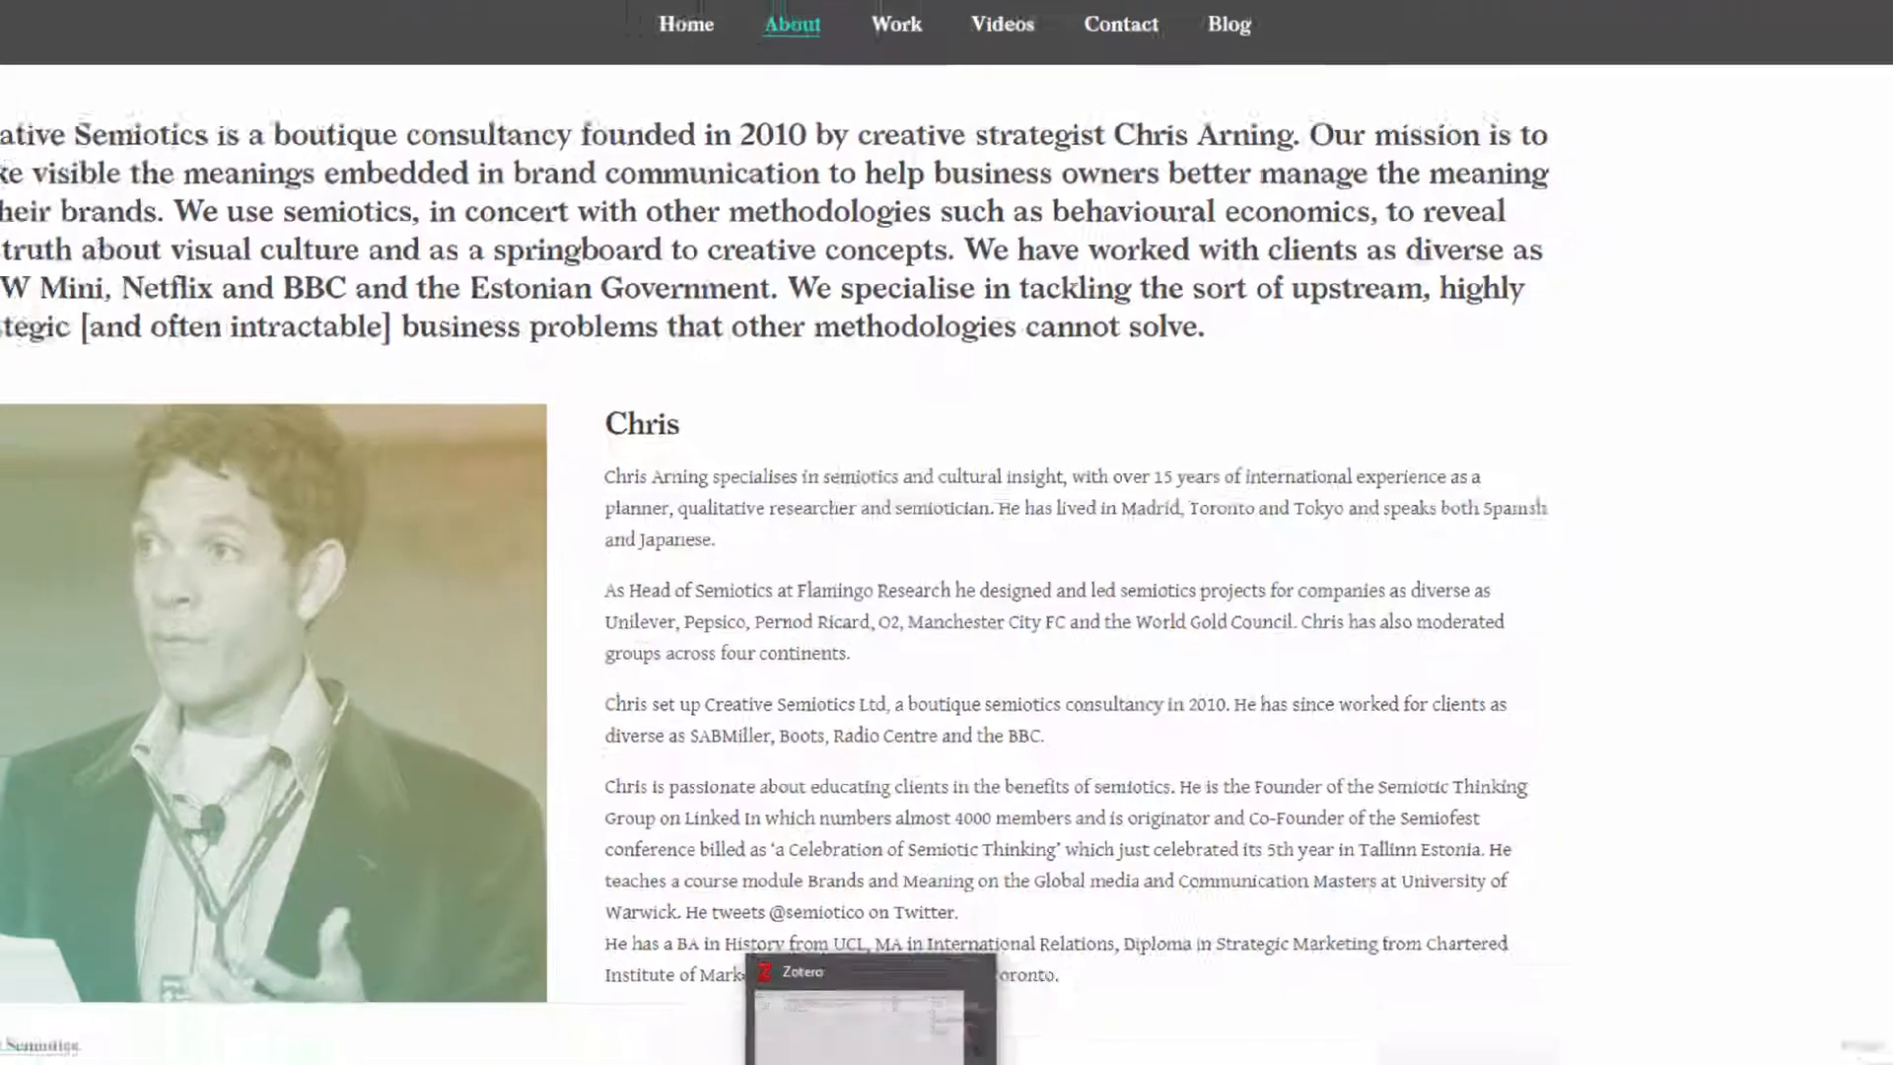
click(900, 1046)
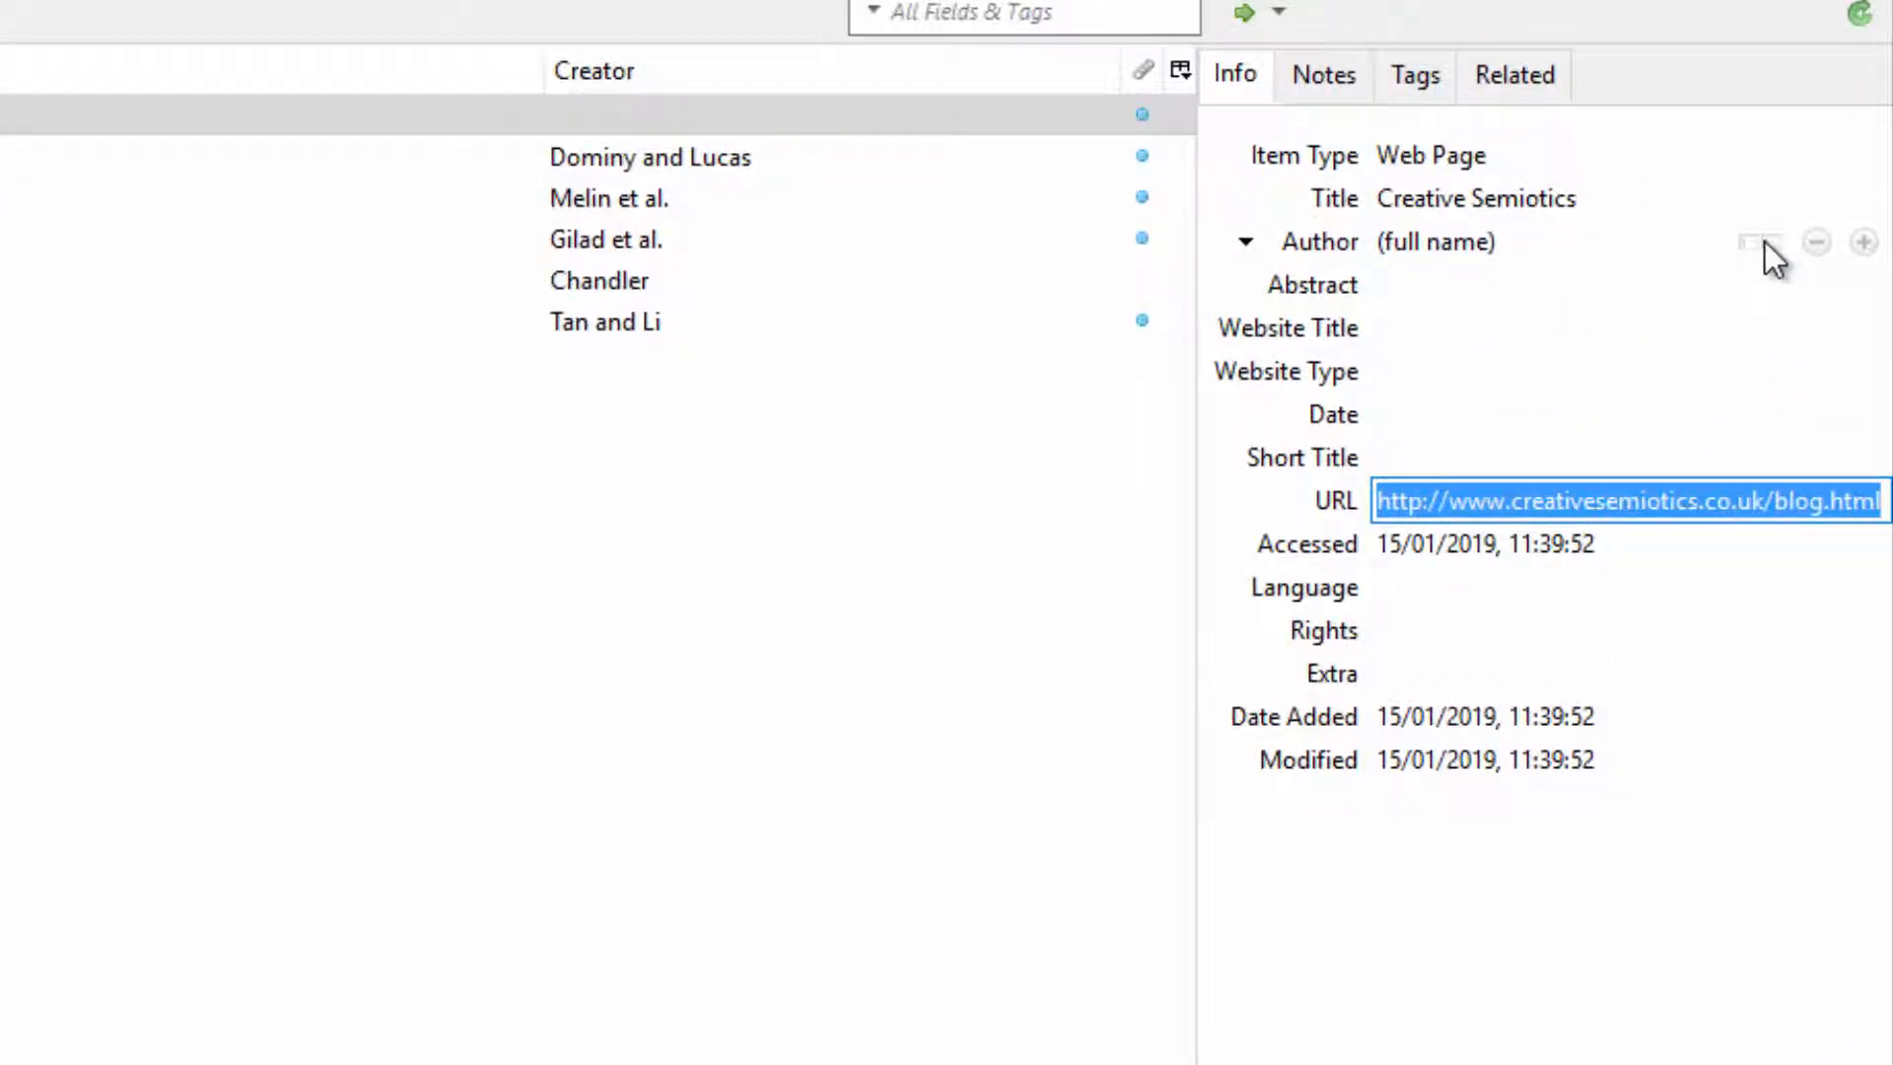
click(1766, 242)
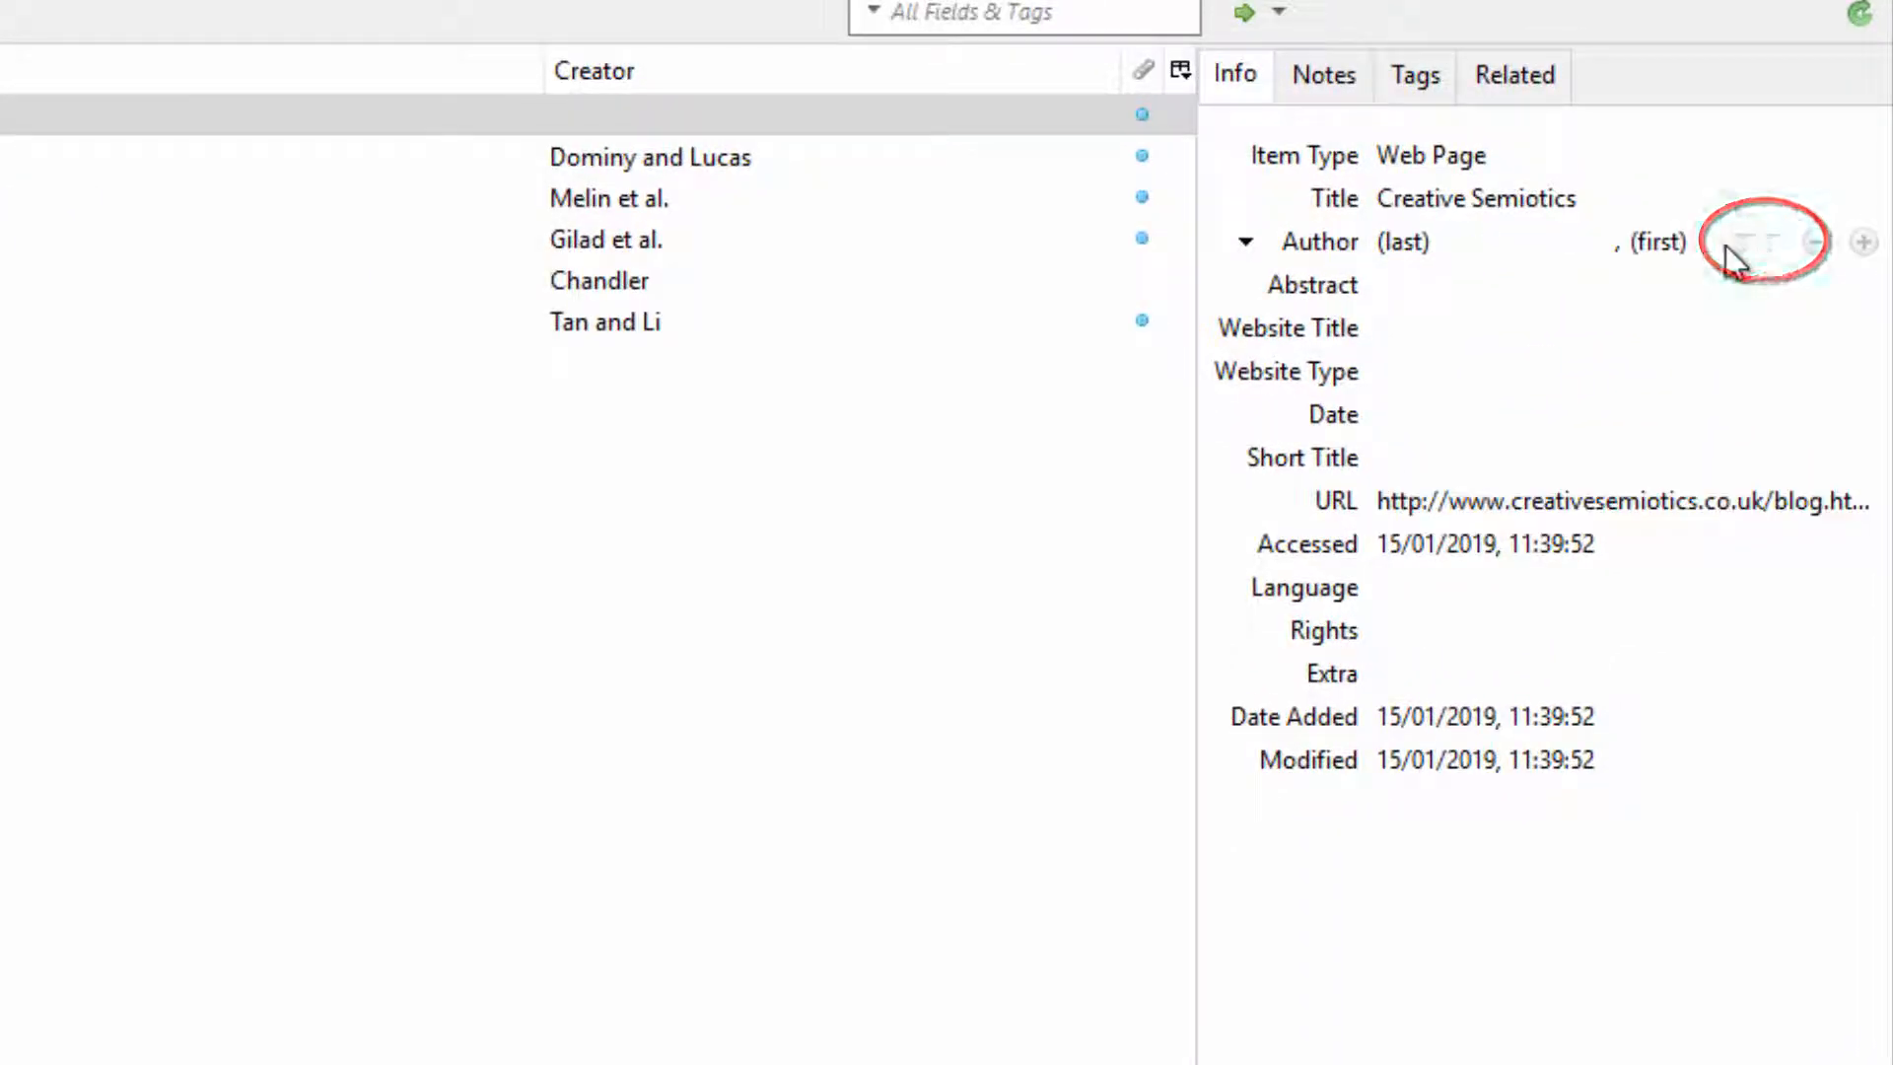
click(1460, 247)
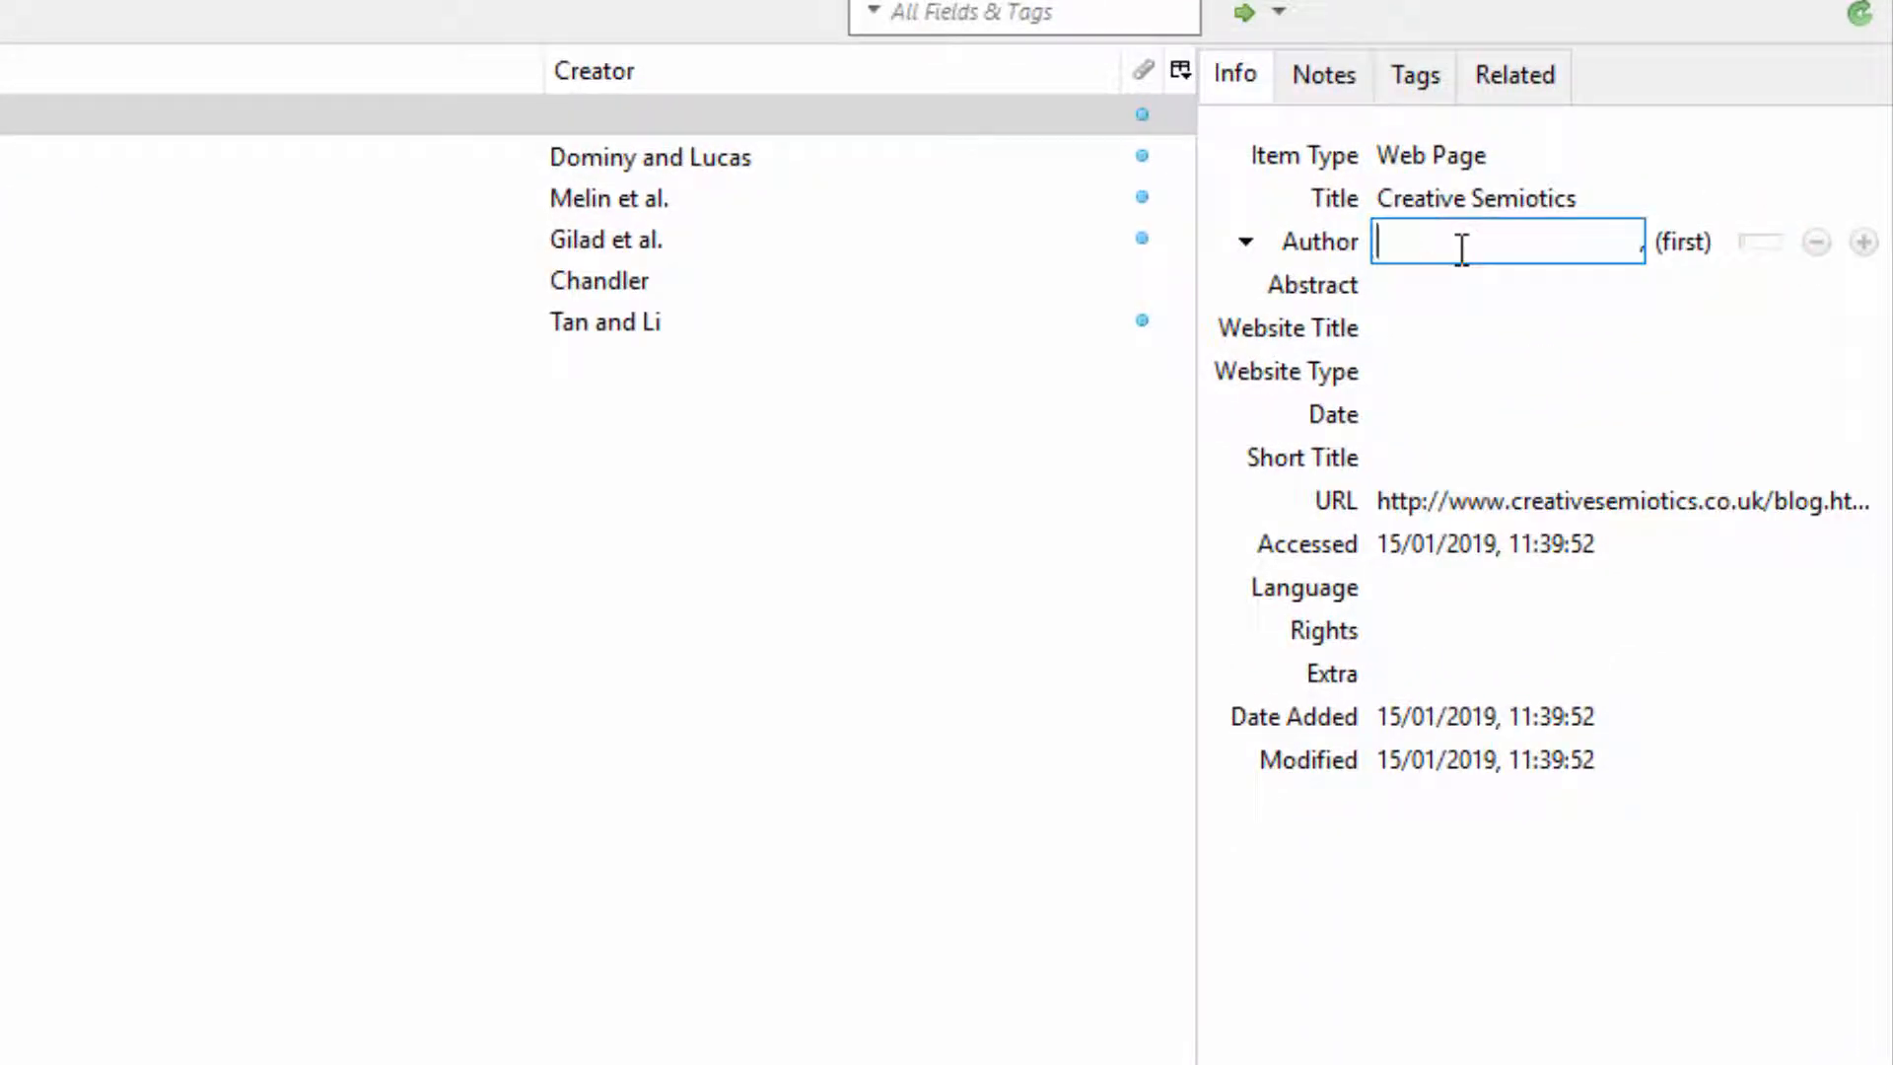
text(Arning)
key(Tab)
text(Ch)
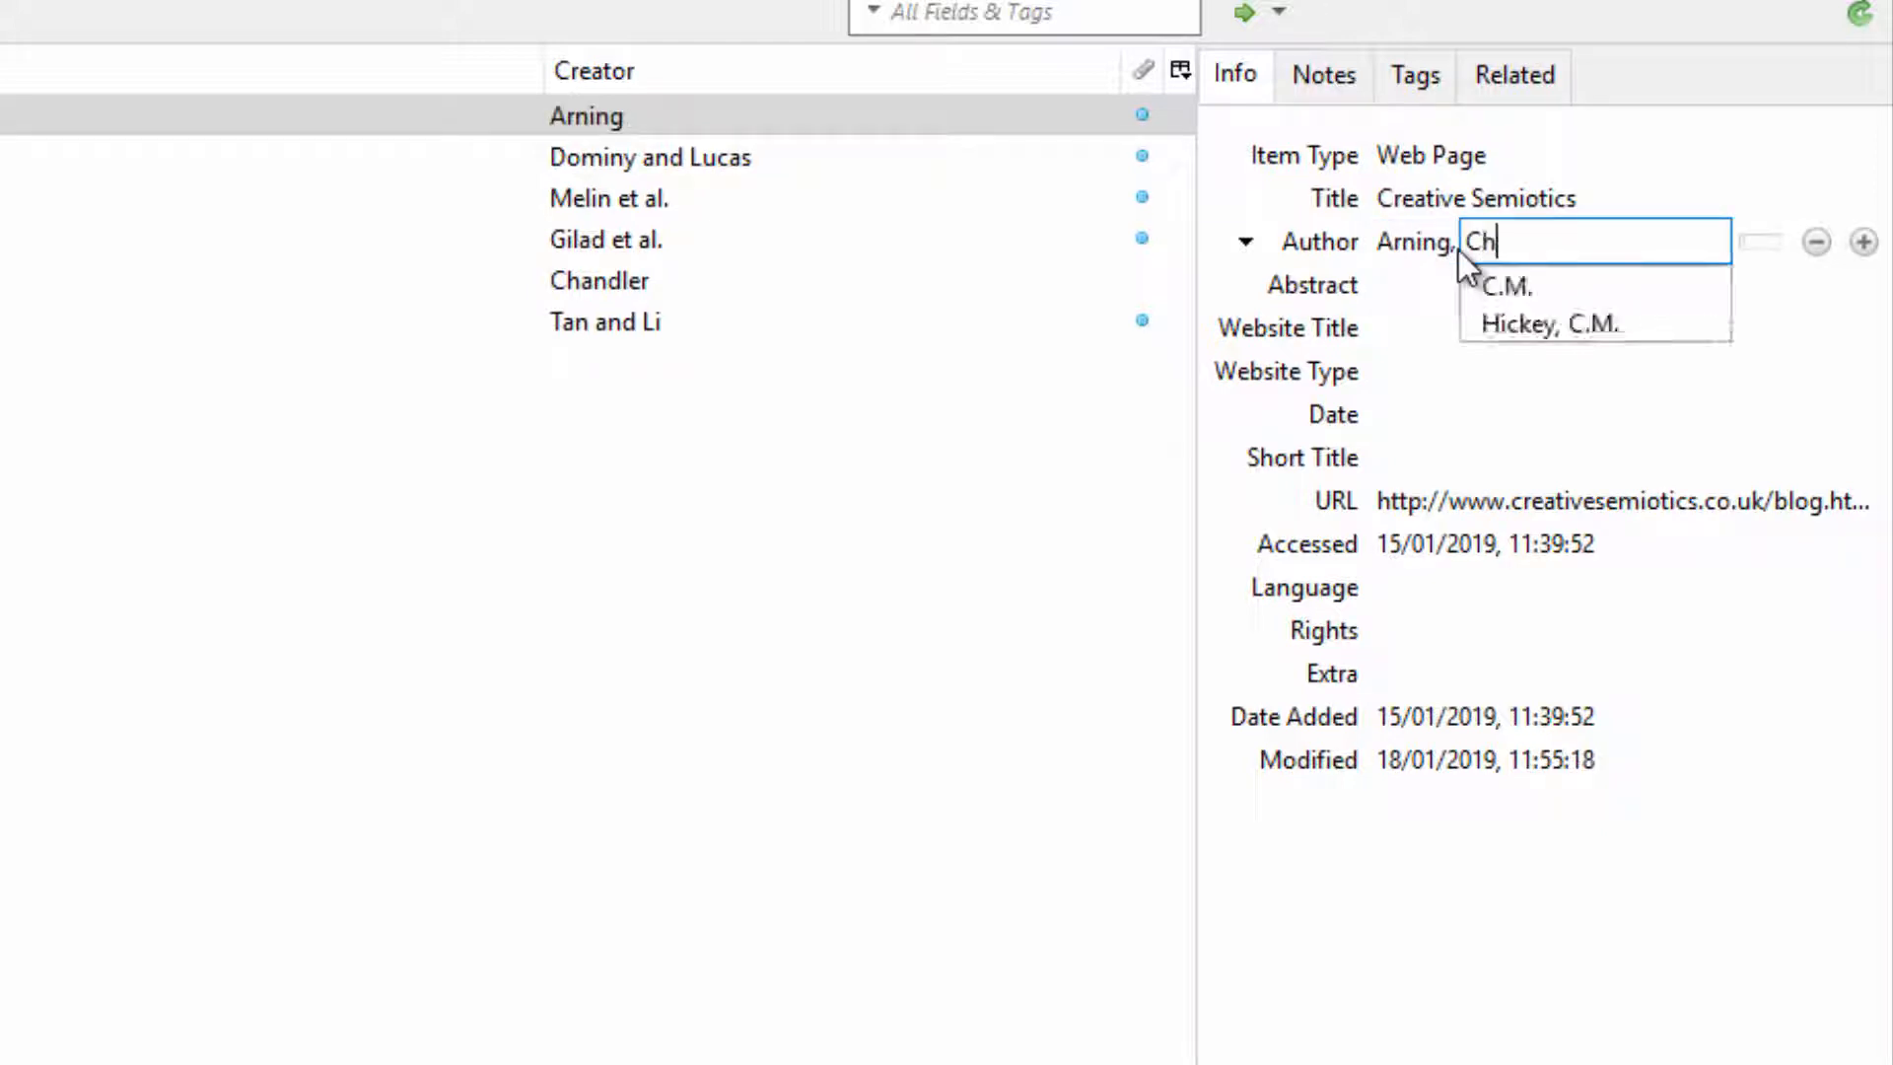
text(ris)
key(Tab)
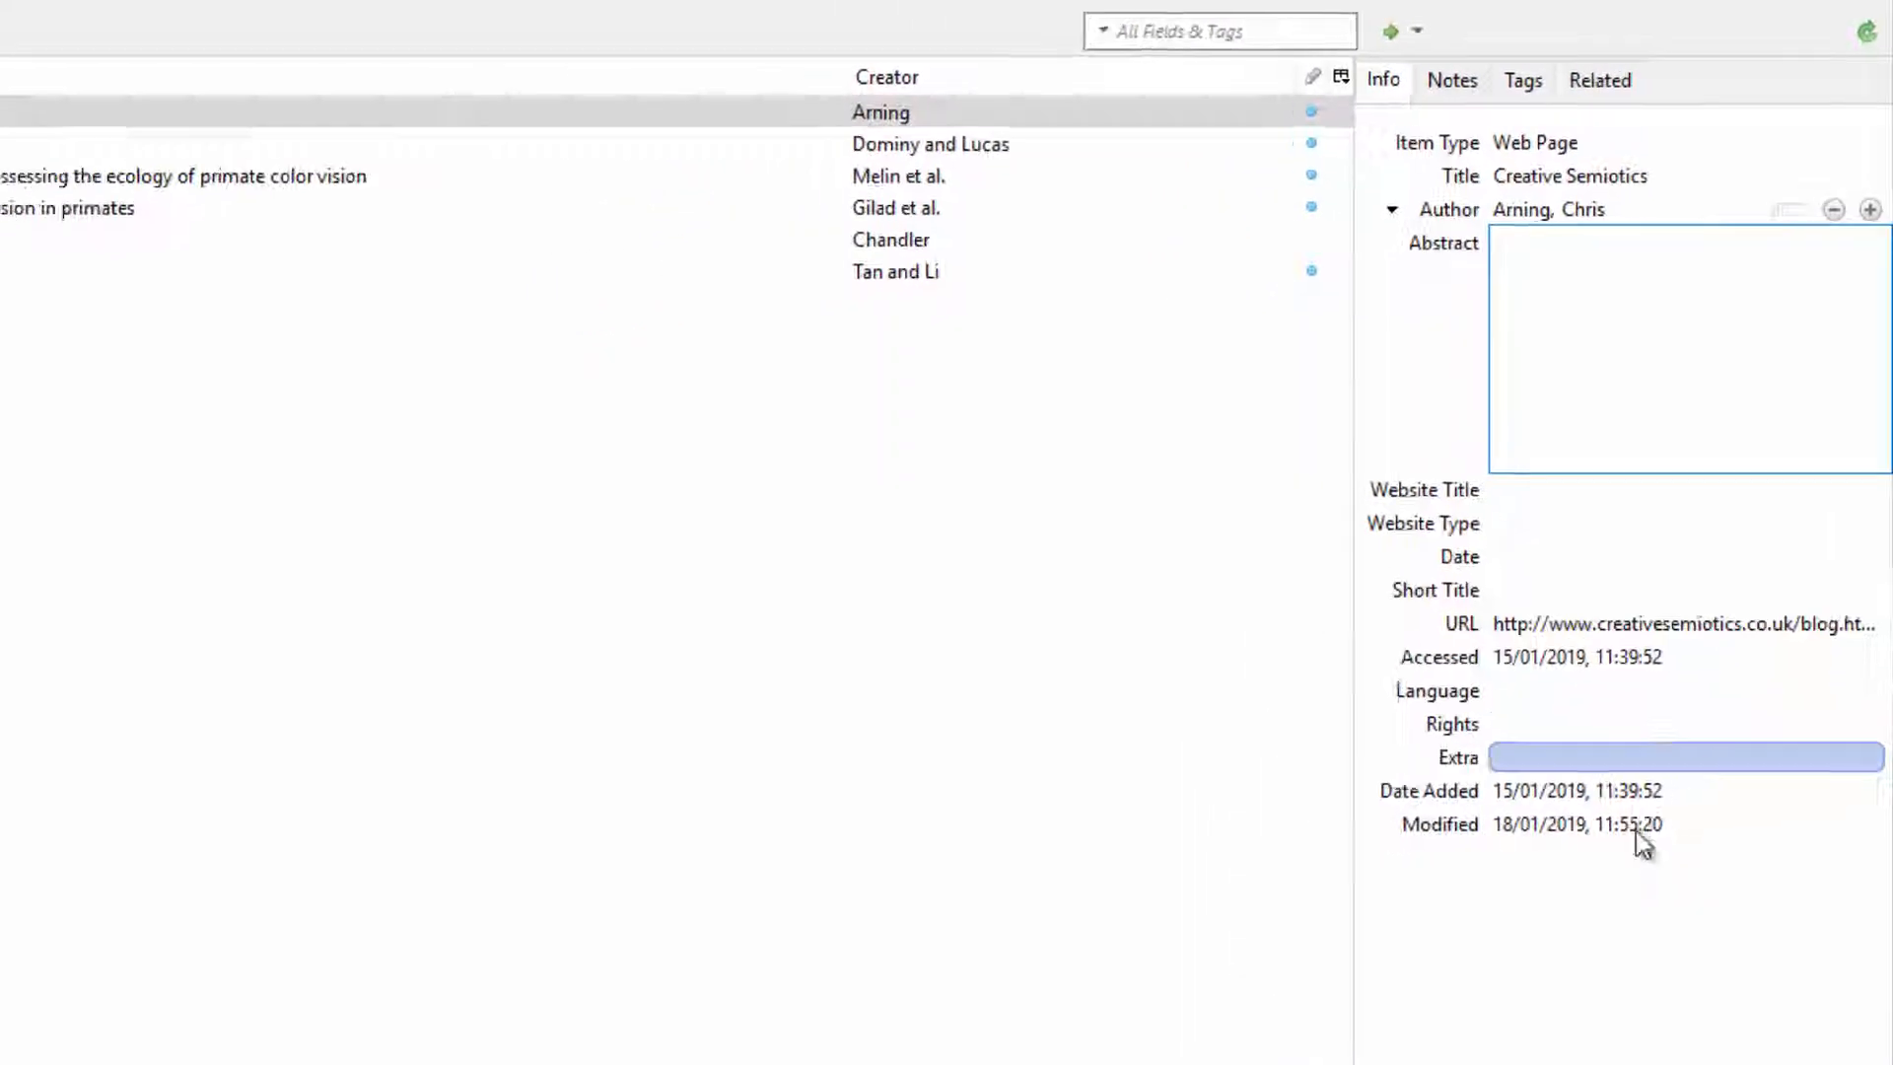
Step: Set the Creative Semiotics item's date to 30 10 2018
click(848, 1045)
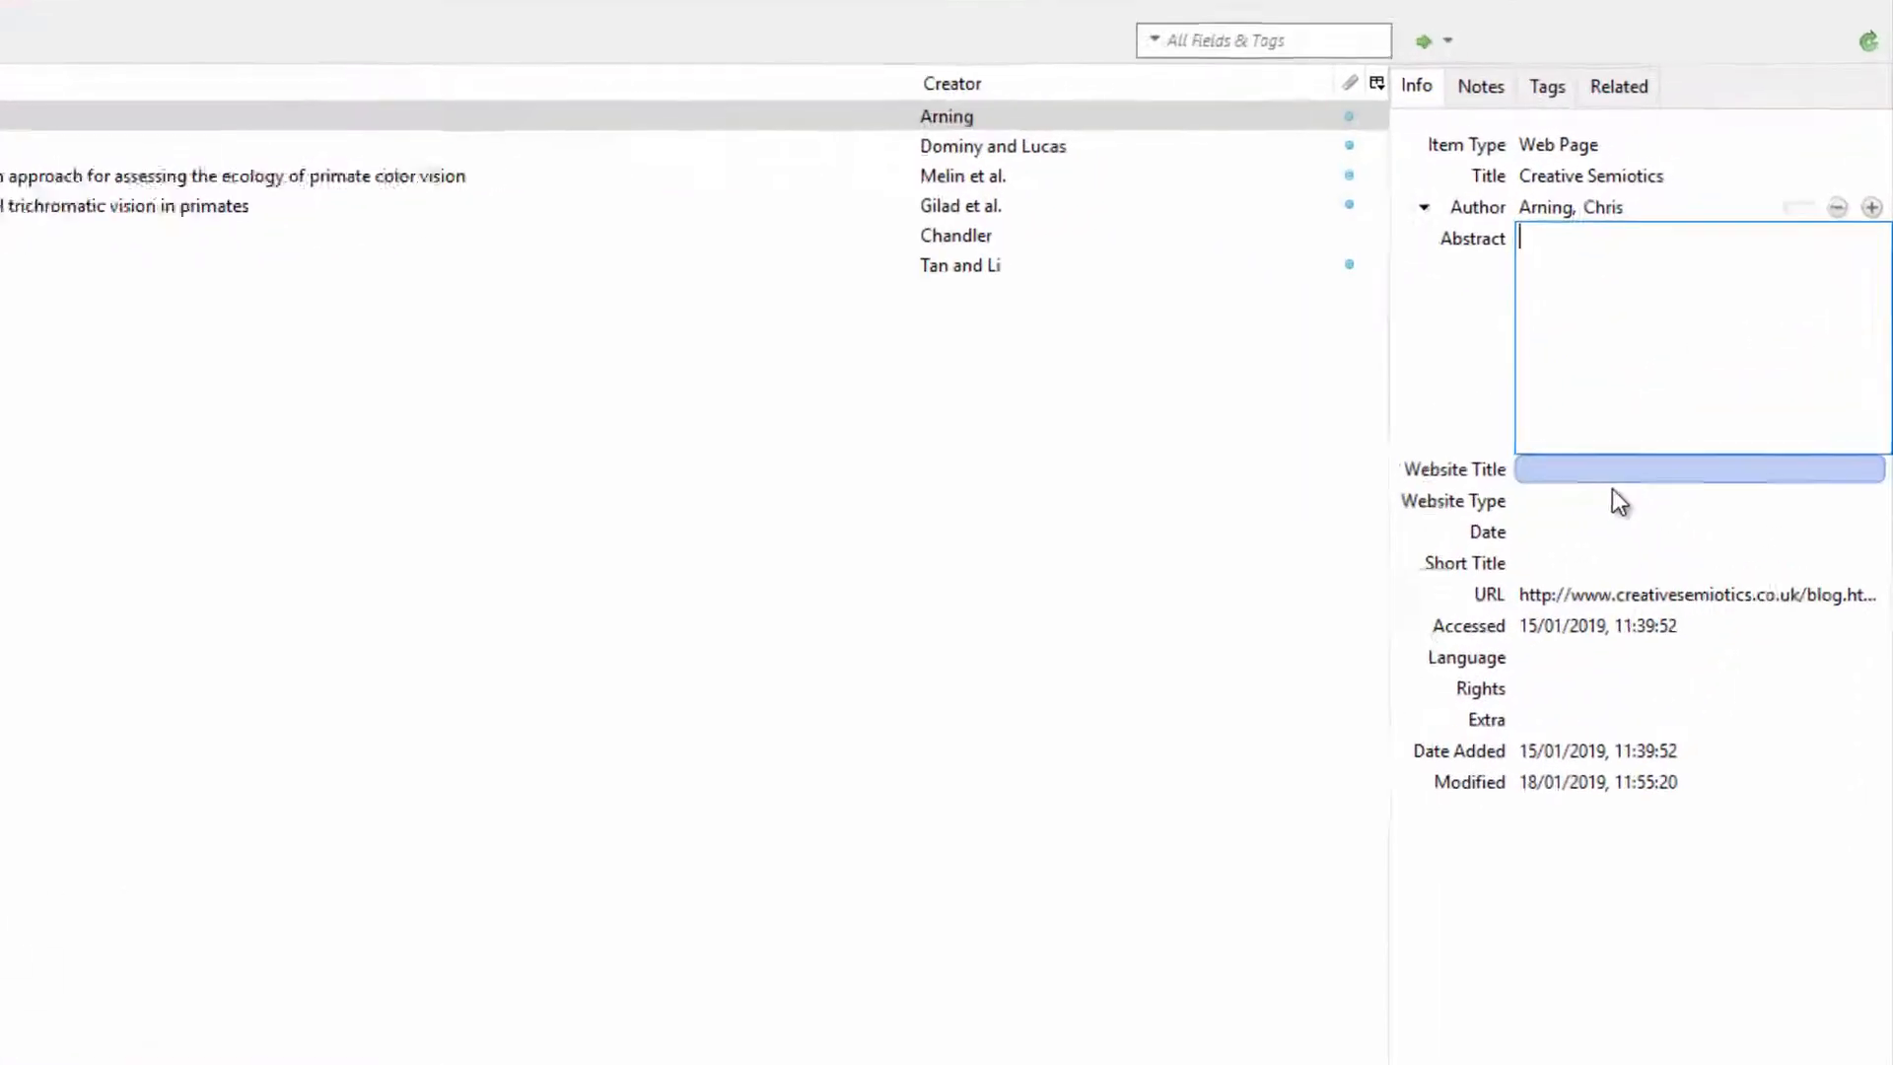
click(1690, 382)
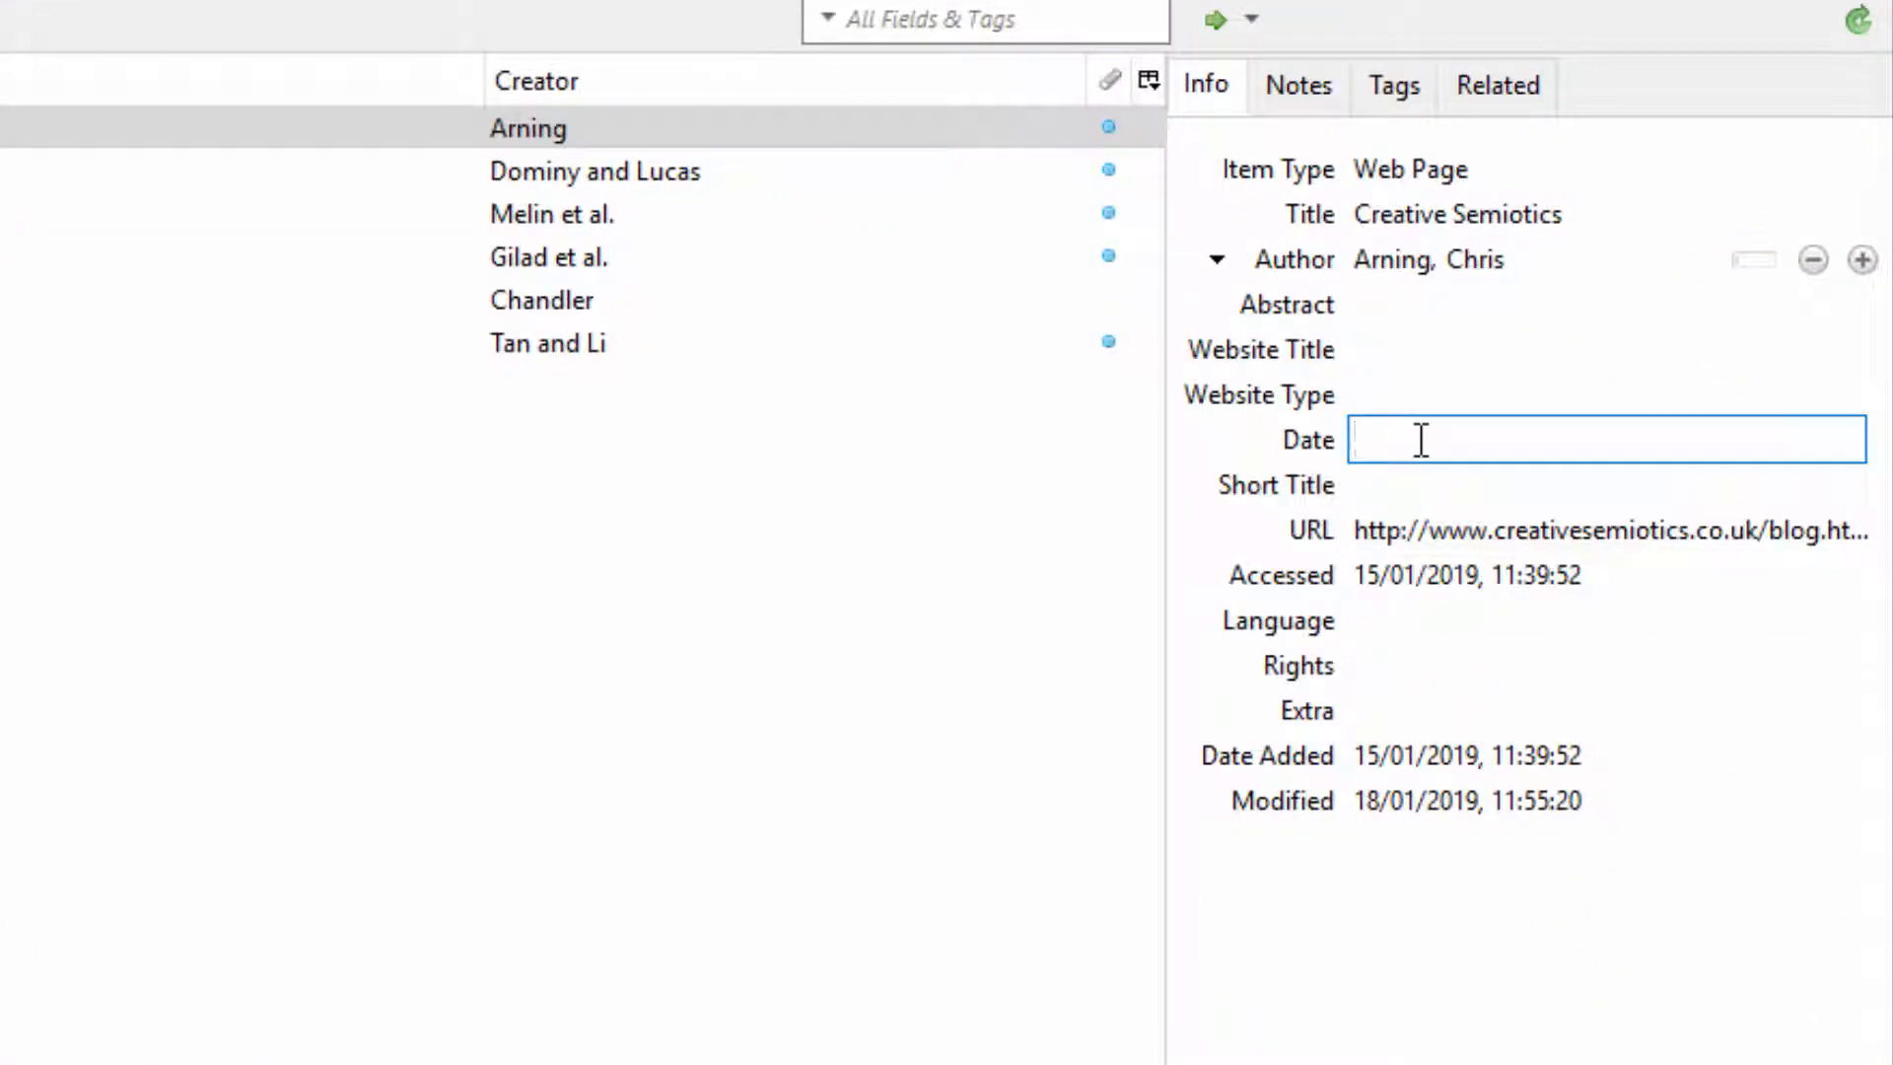
text(30 10 2018)
key(Return)
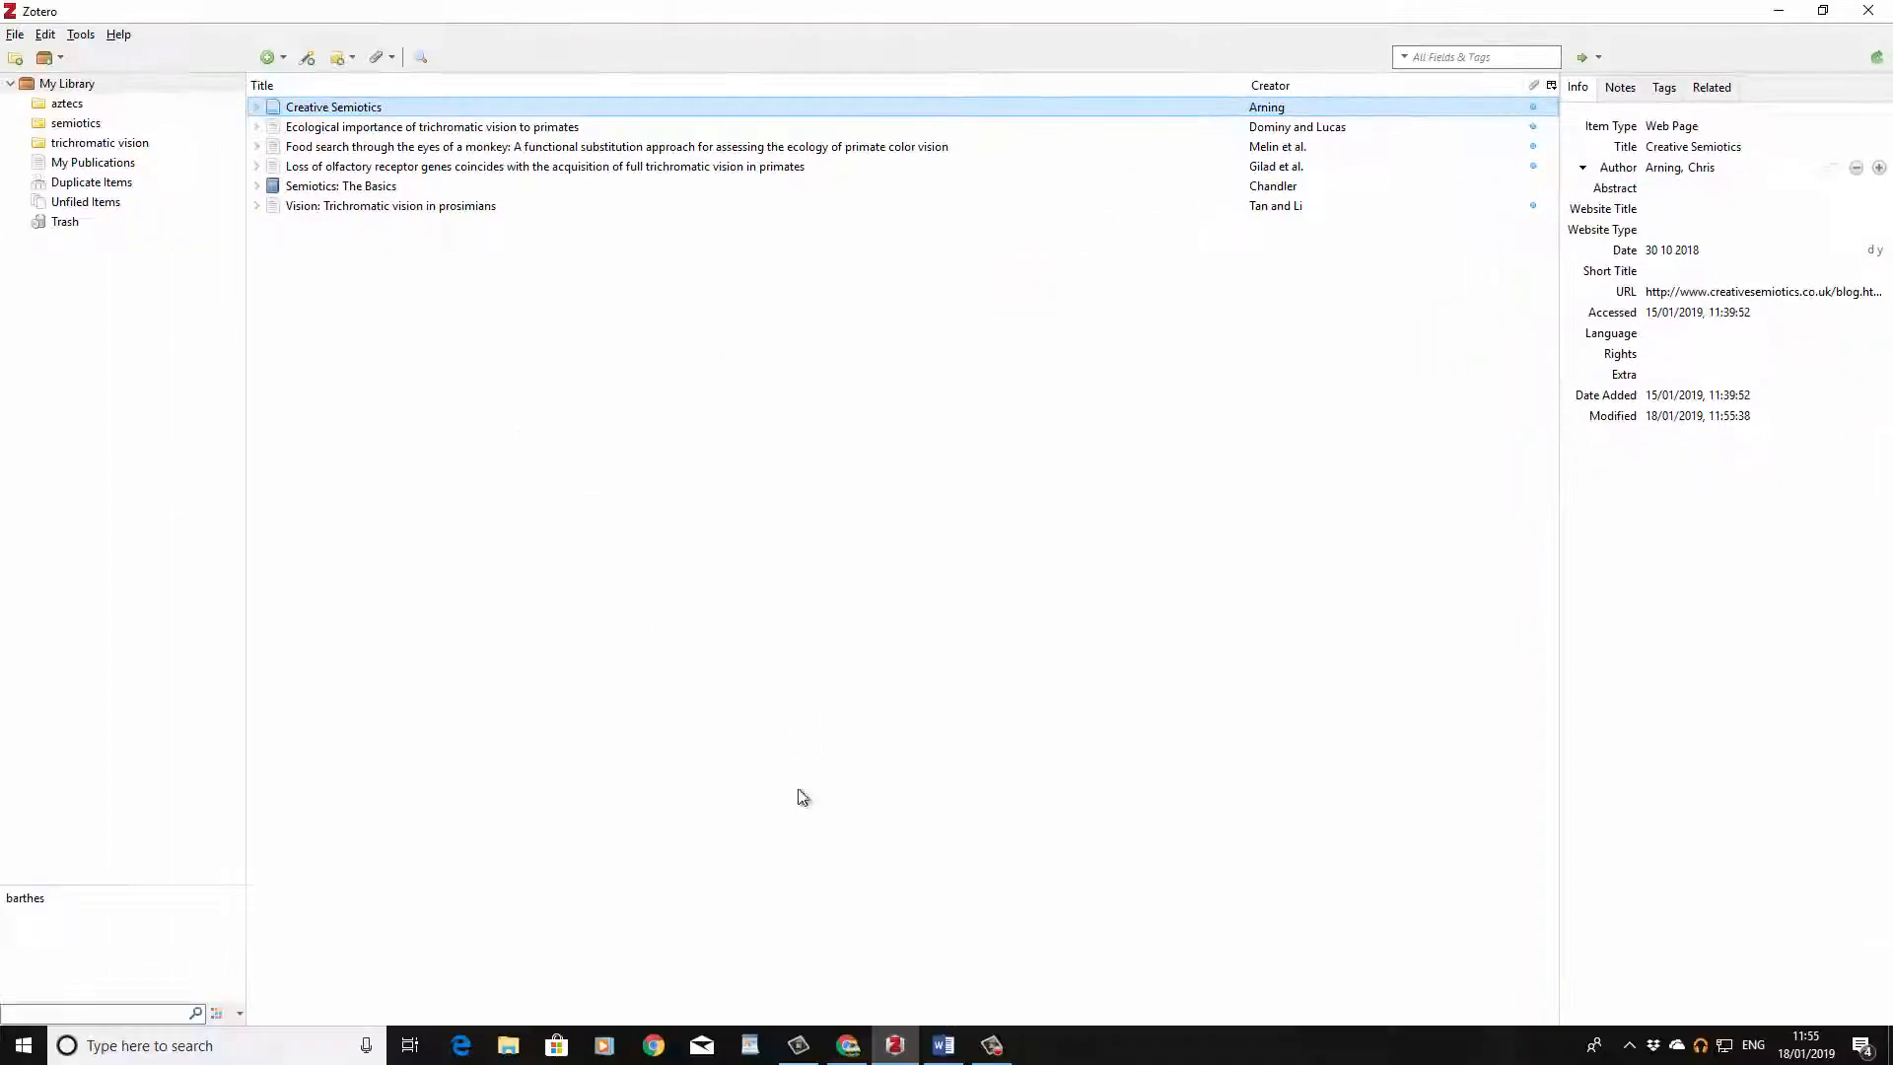
Step: Switch to Word and refresh the Zotero citations and bibliography to reflect the updated item
click(944, 1045)
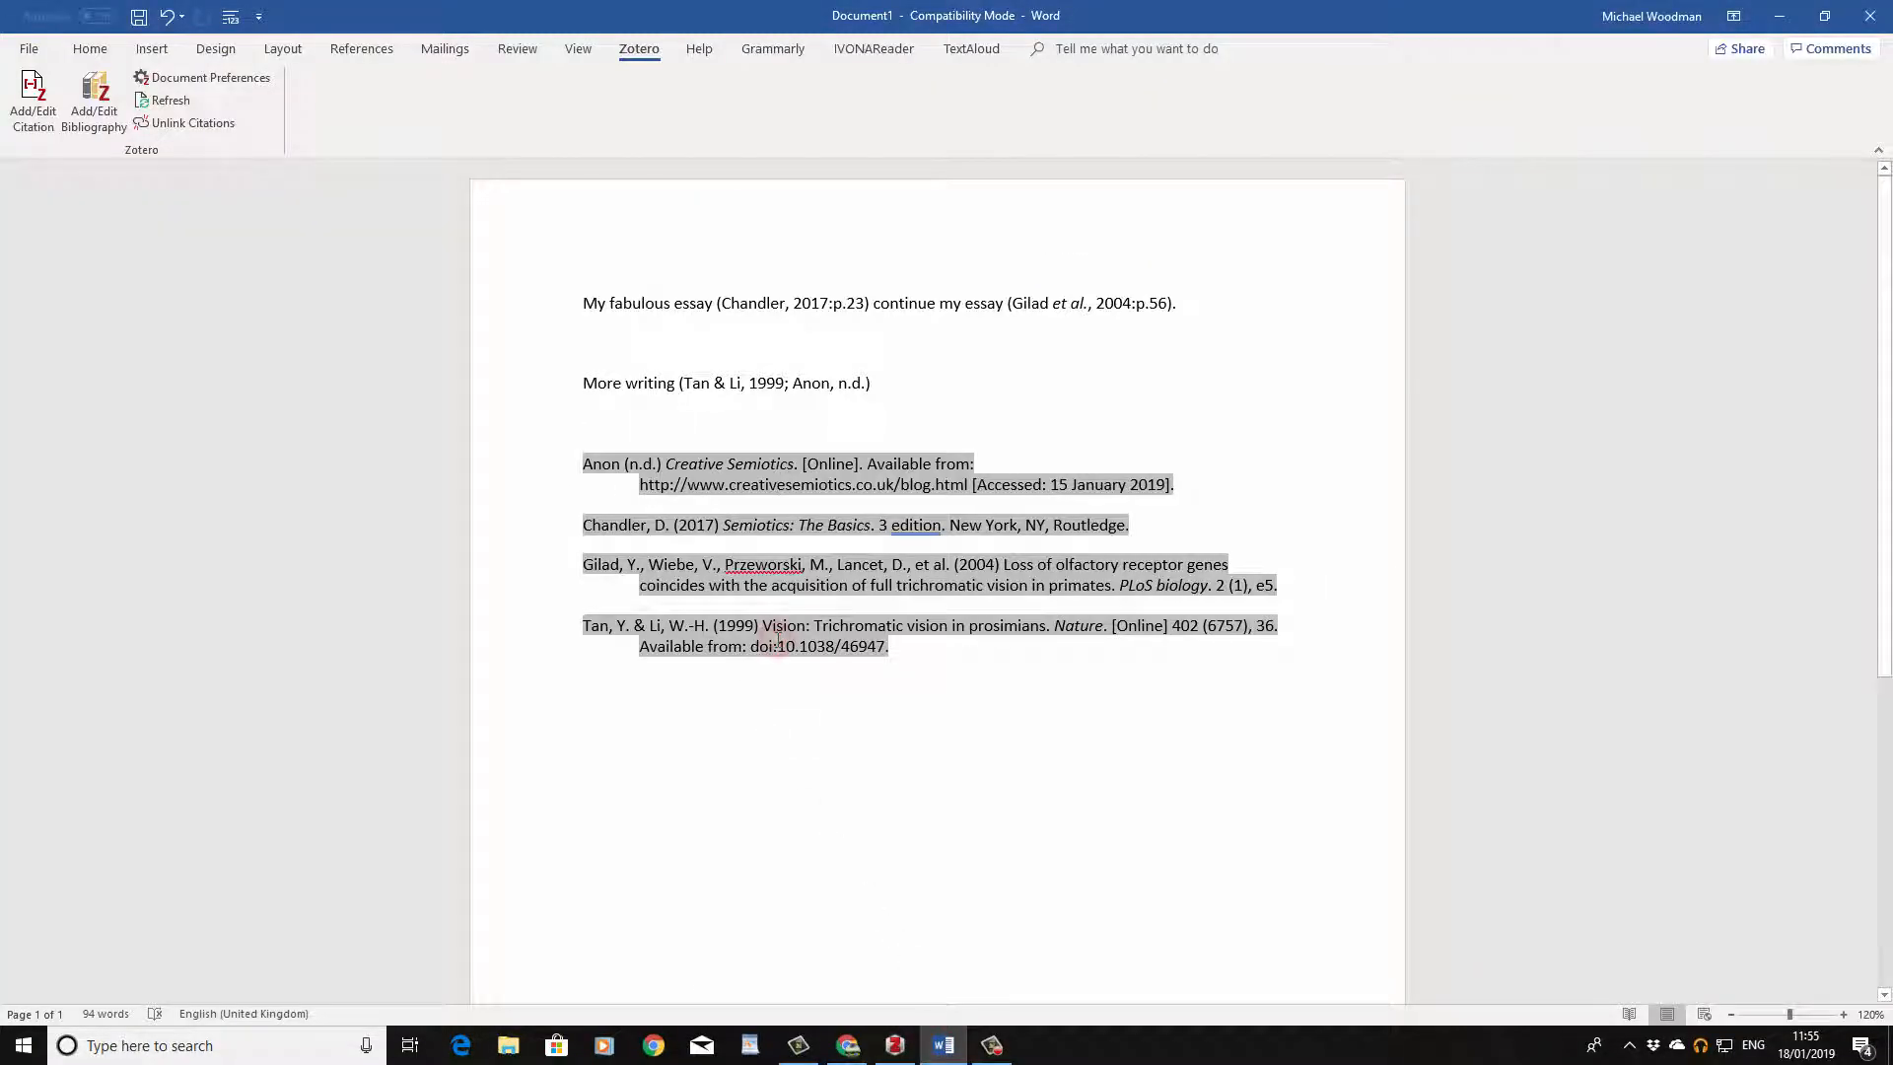
click(879, 385)
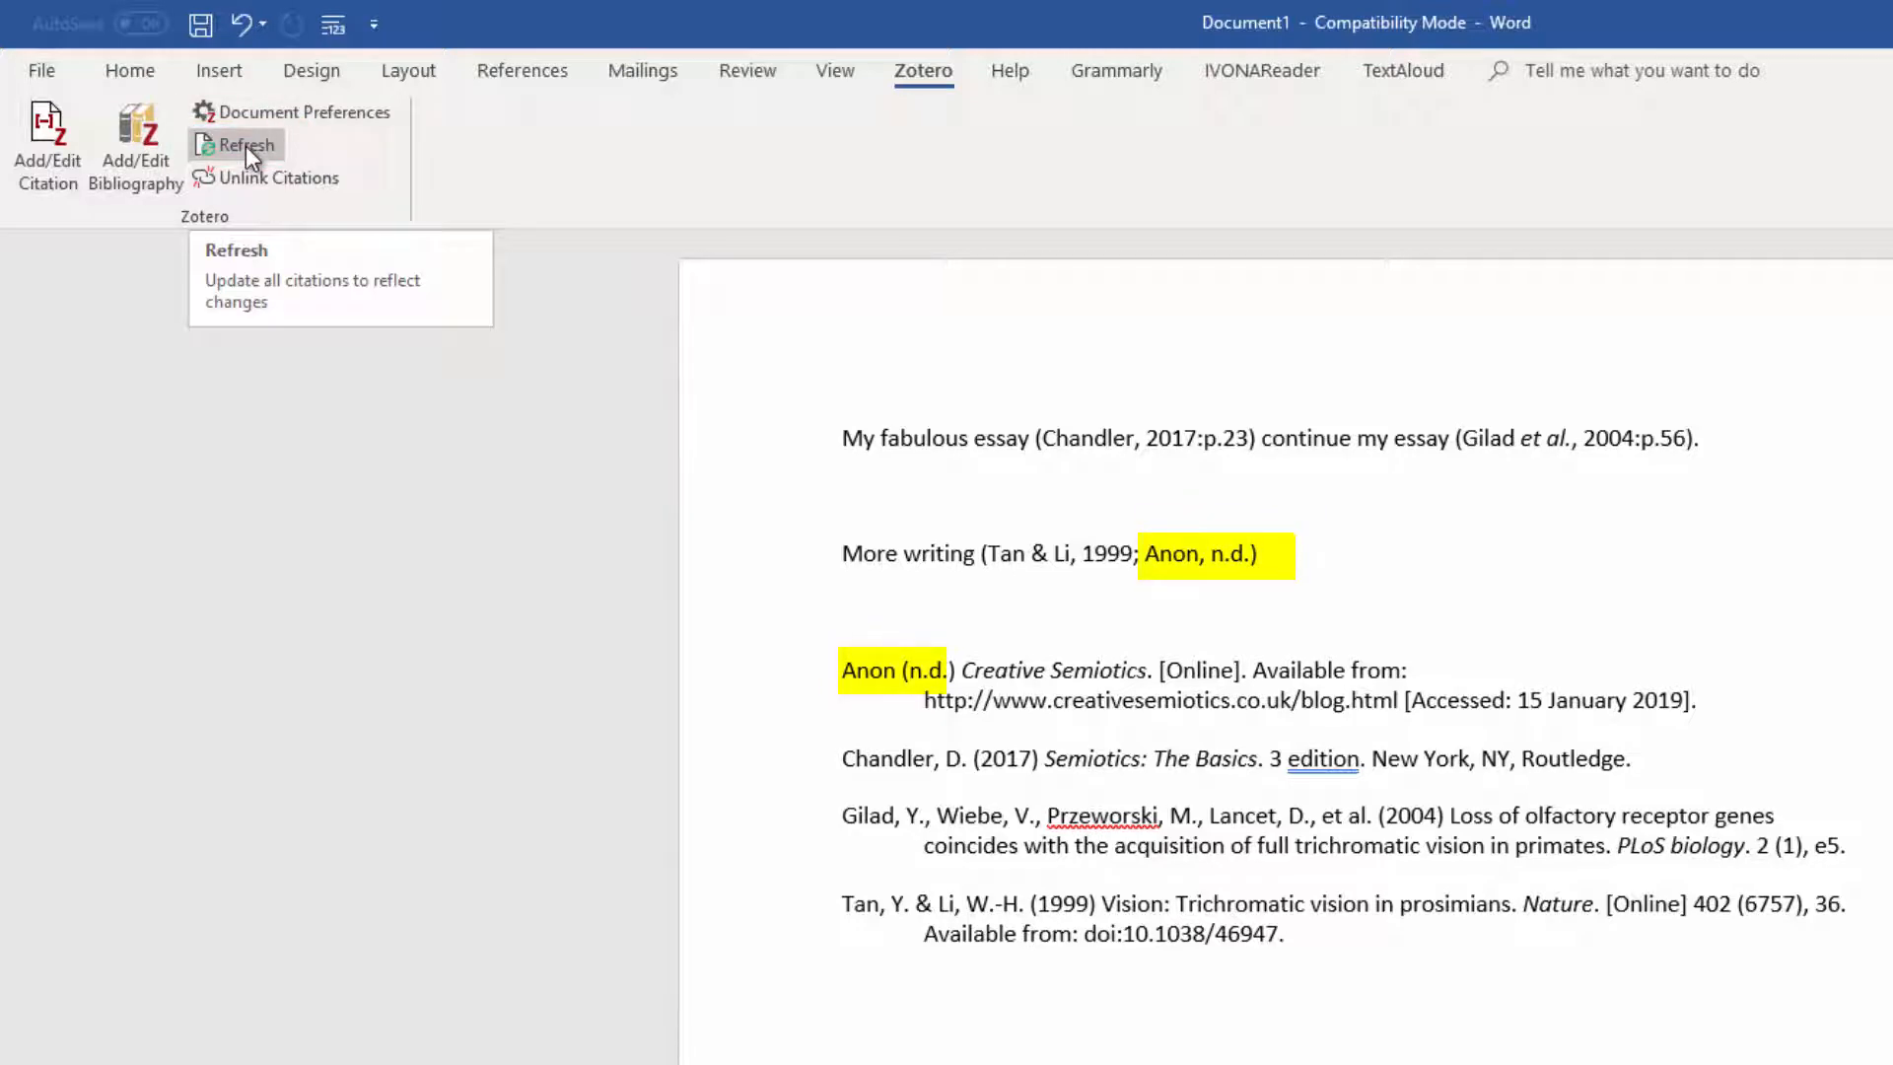
click(245, 146)
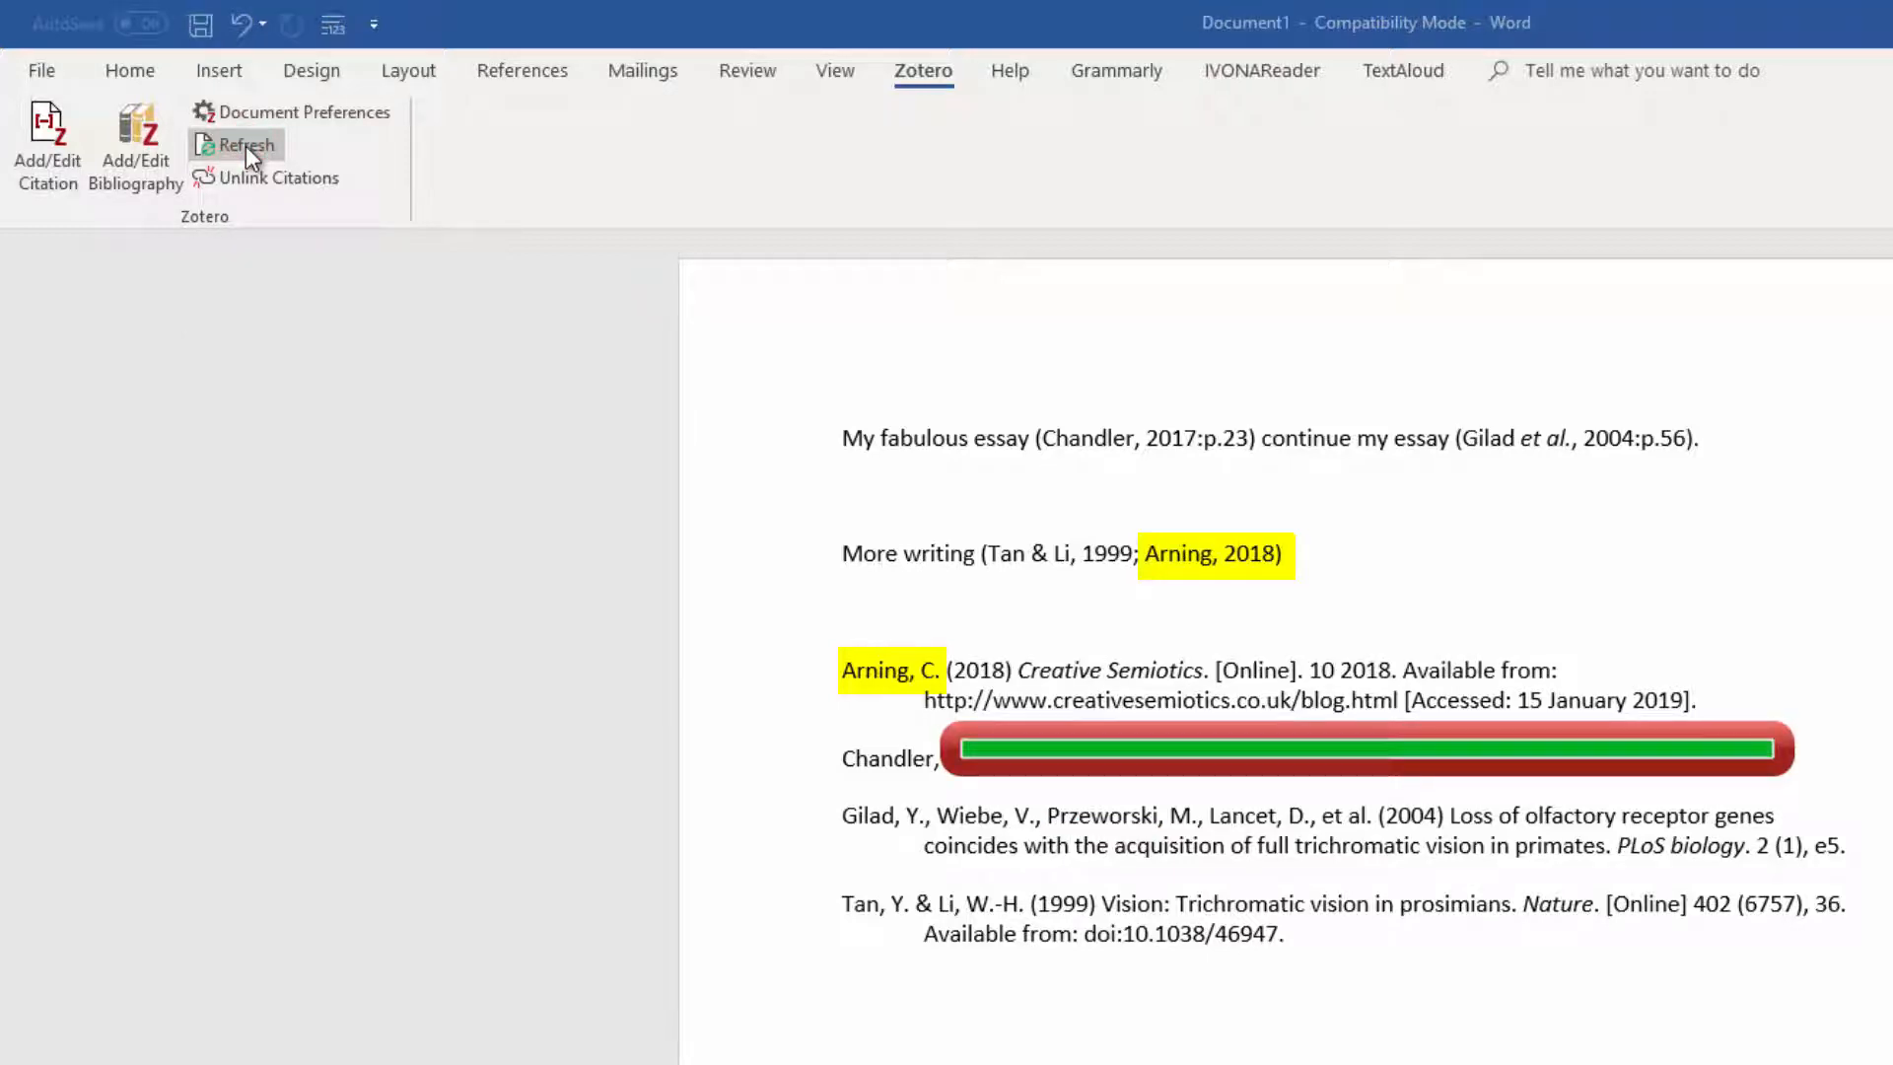